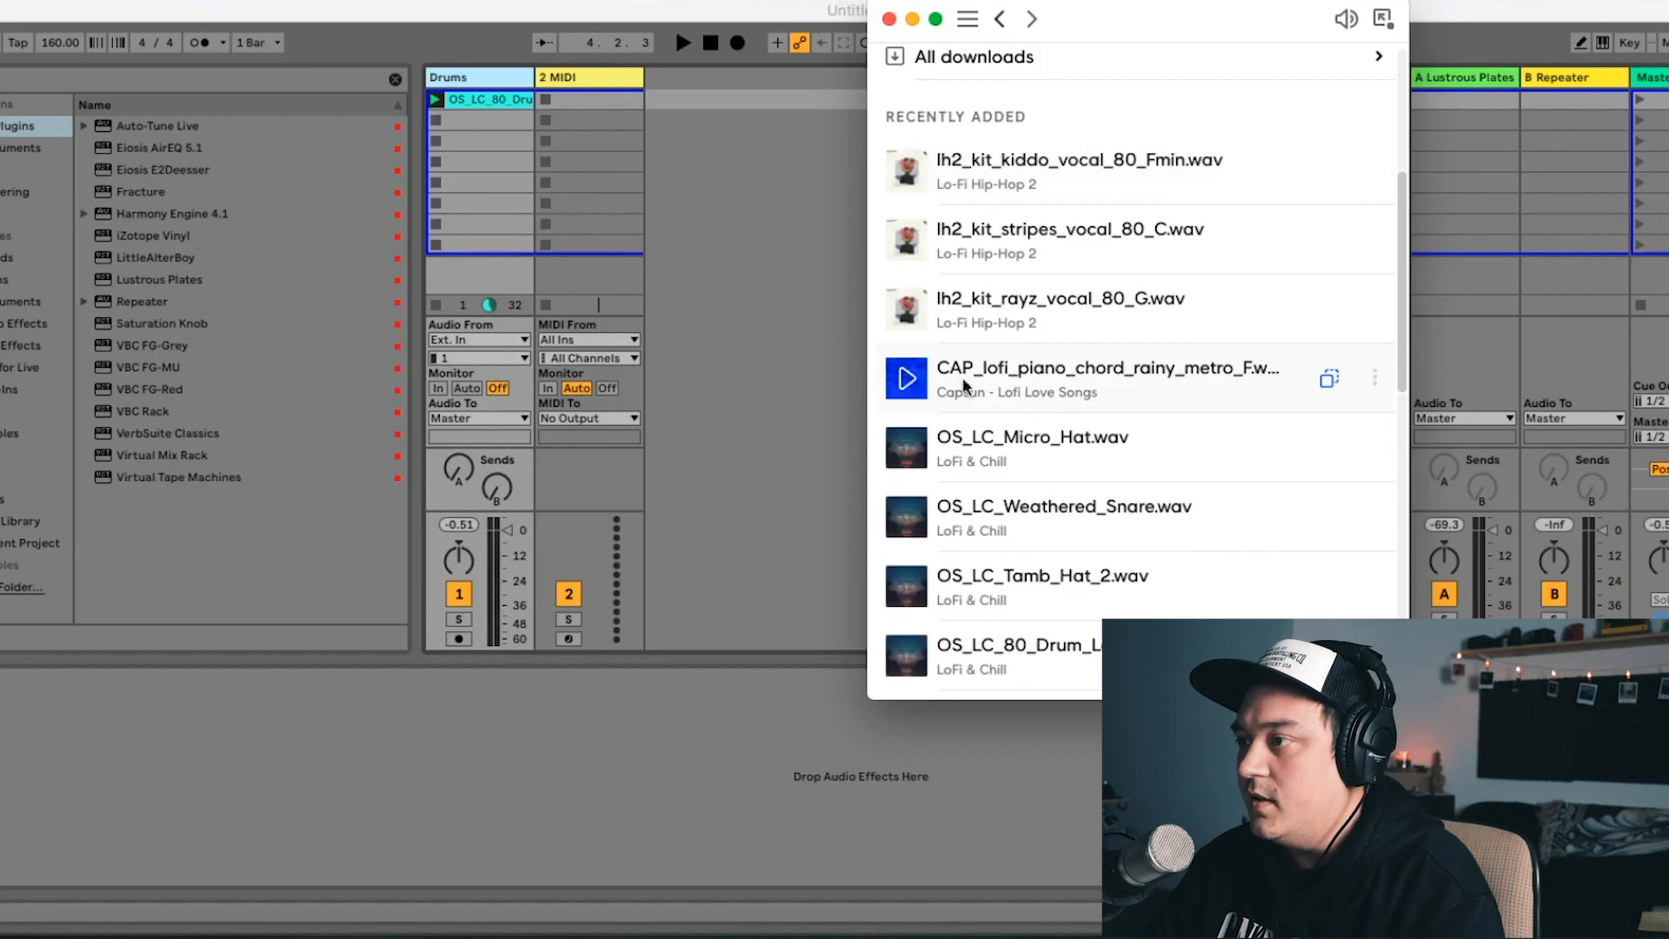
Load the Sampler instrument onto the 2 MIDI track
left_click(777, 320)
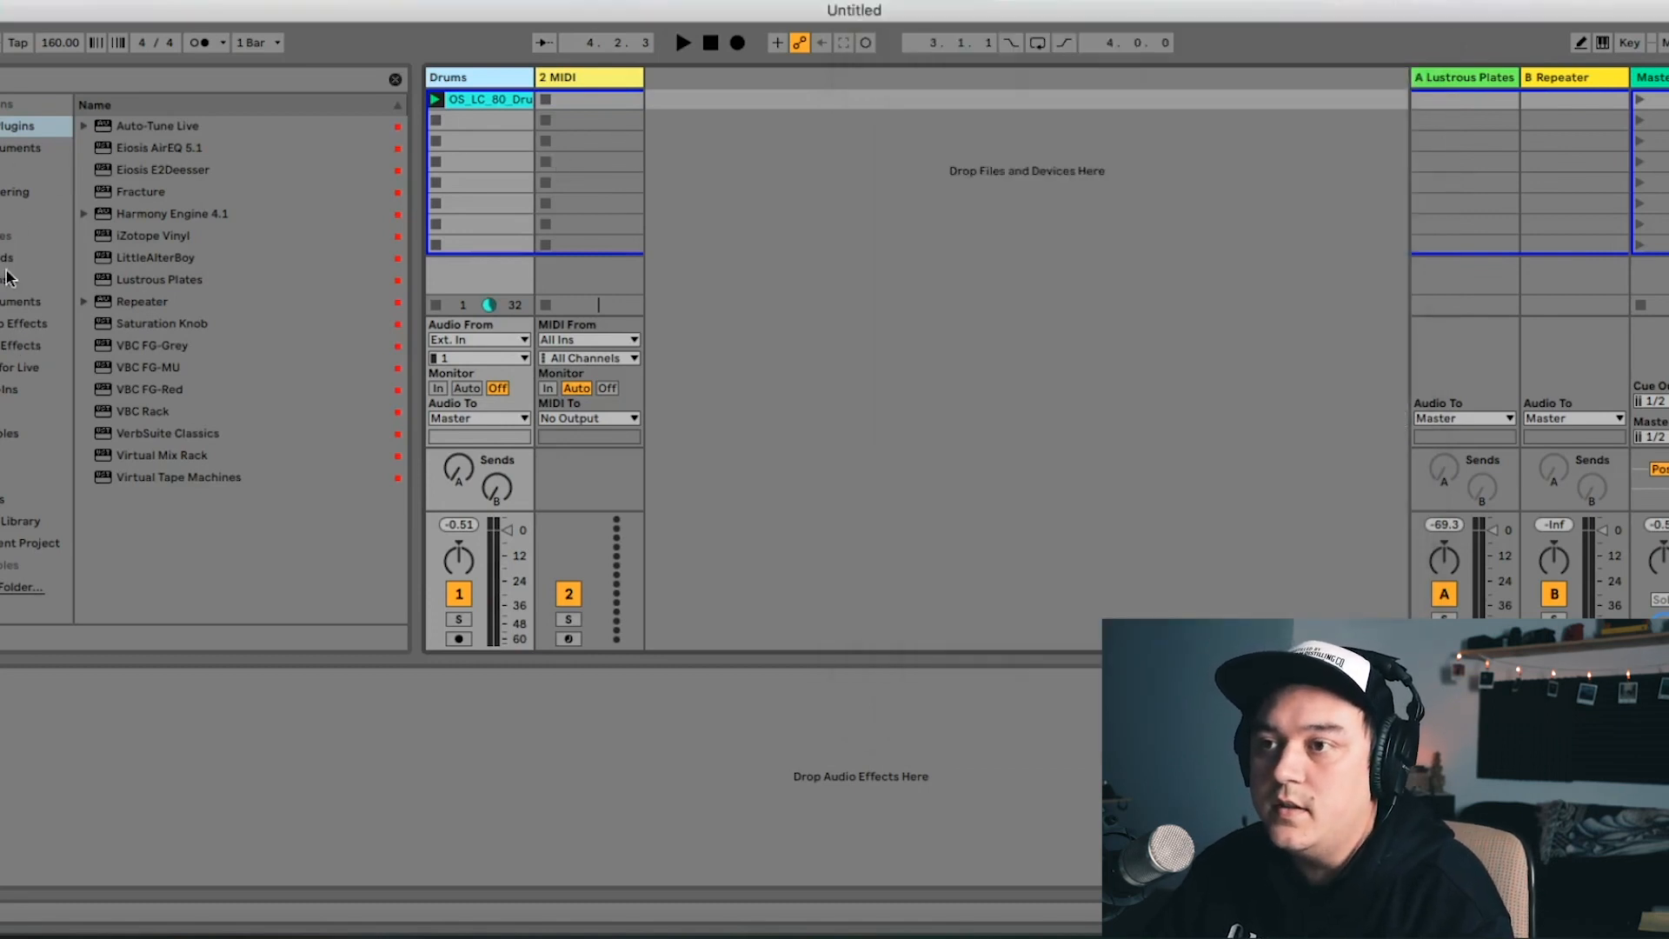
left_click(7, 301)
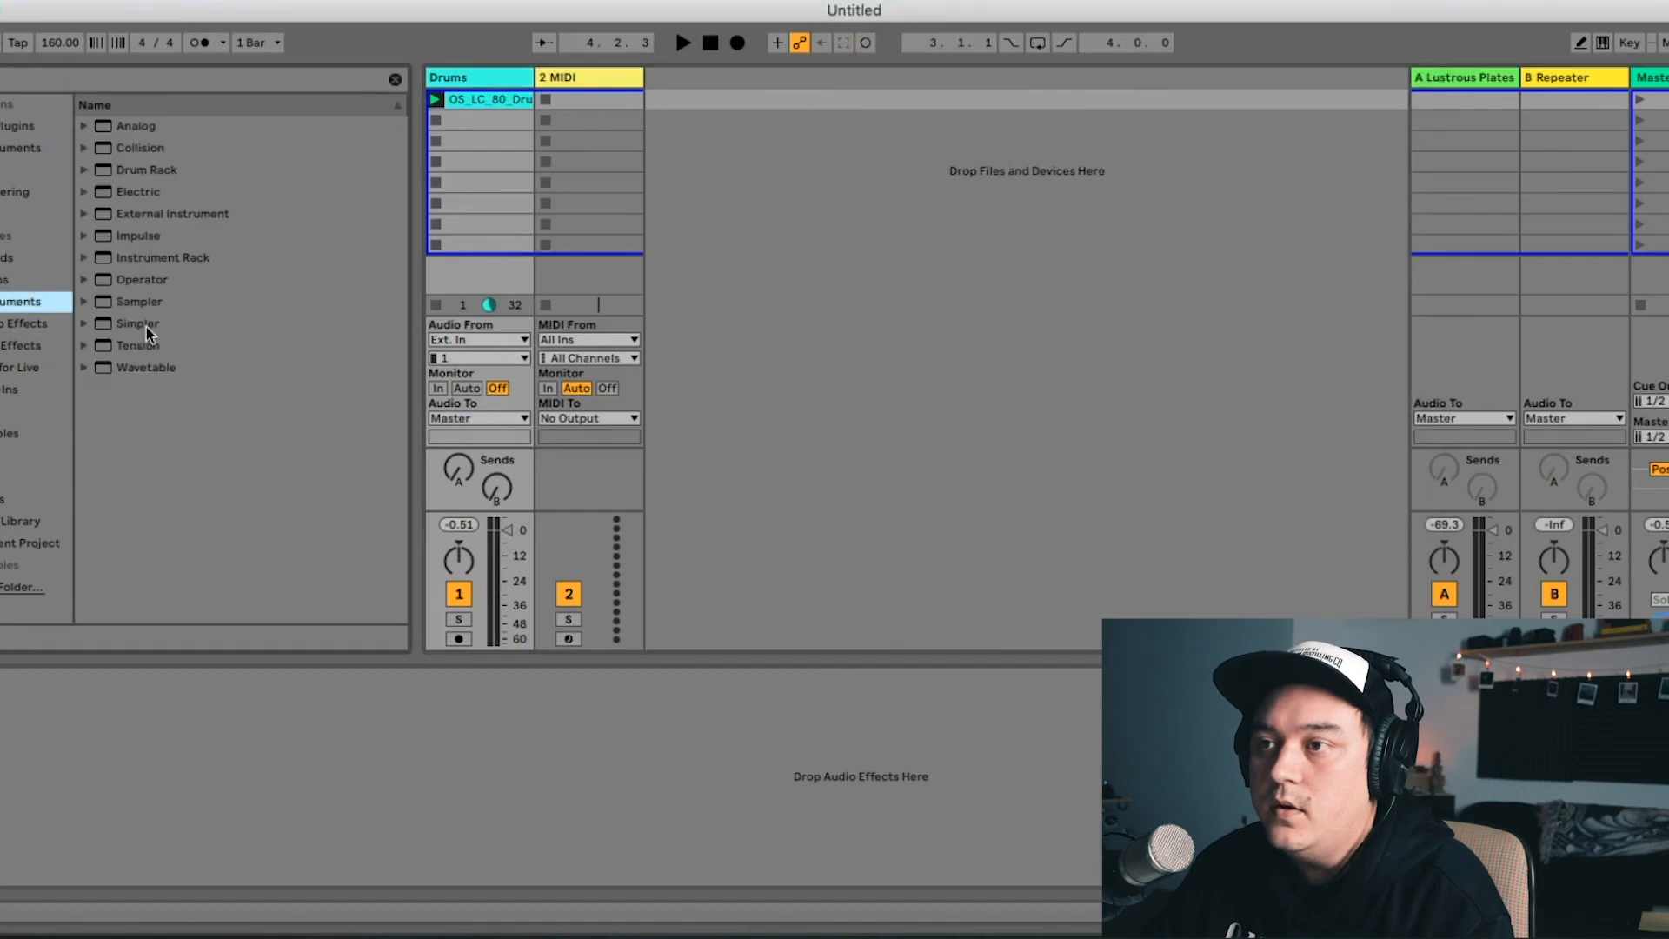
left_click_drag(144, 304, 594, 180)
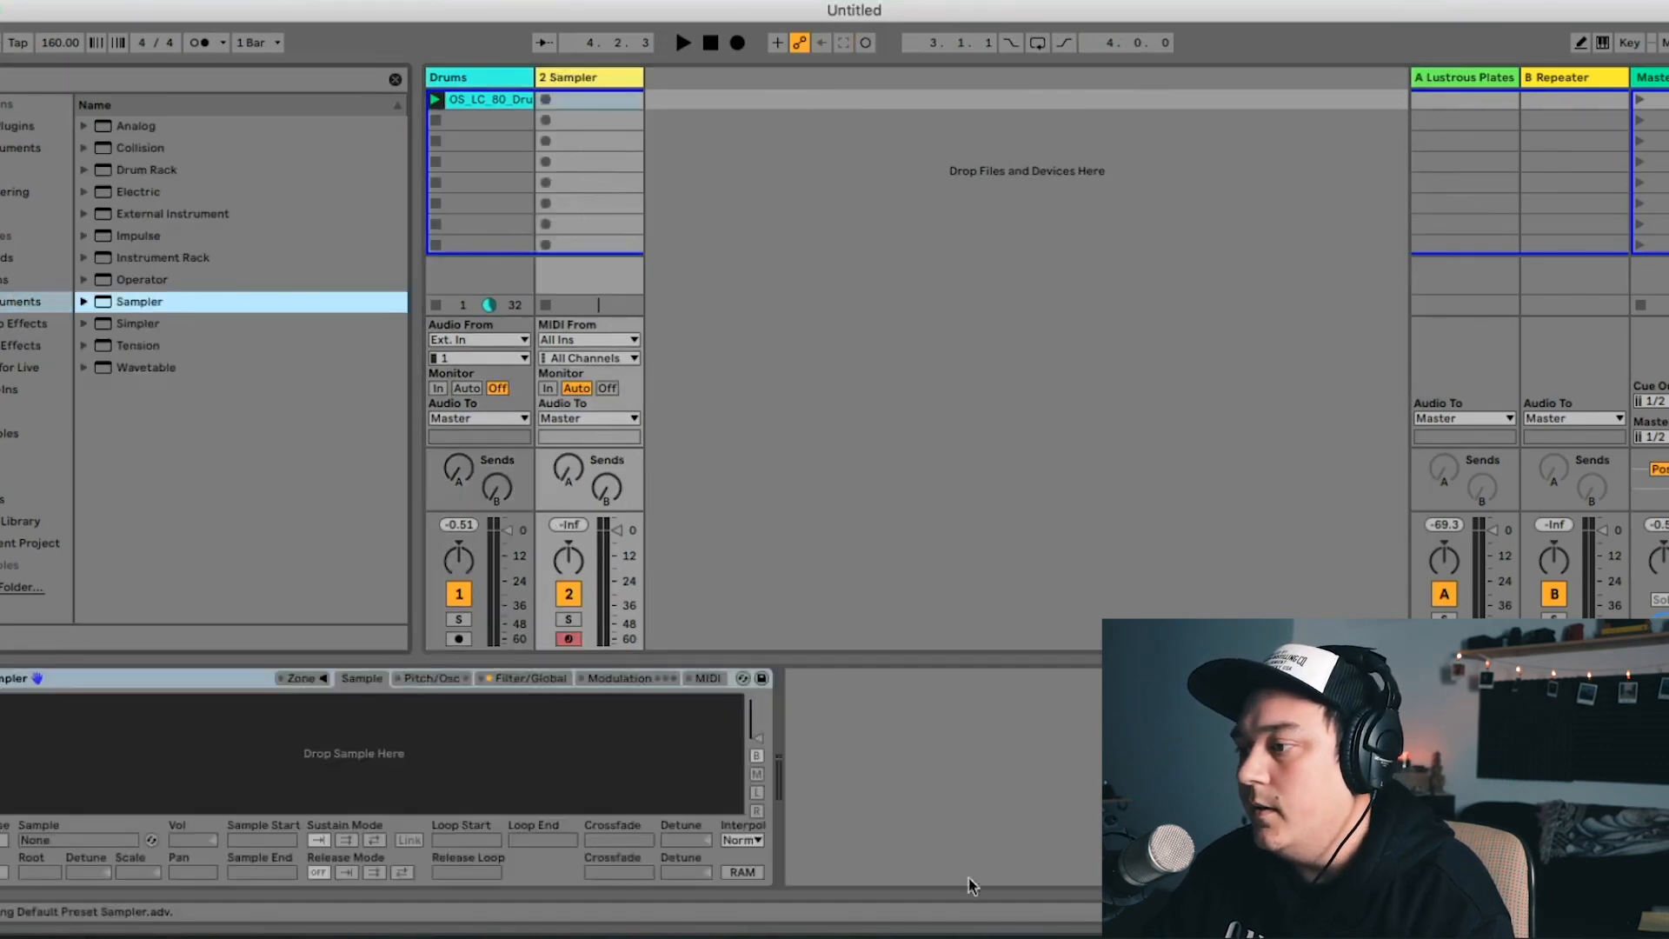
Load CAP_lofi_piano_chord_rainy_metro_F.wav from Splice into Sampler and set its root key to F3
left_click(573, 923)
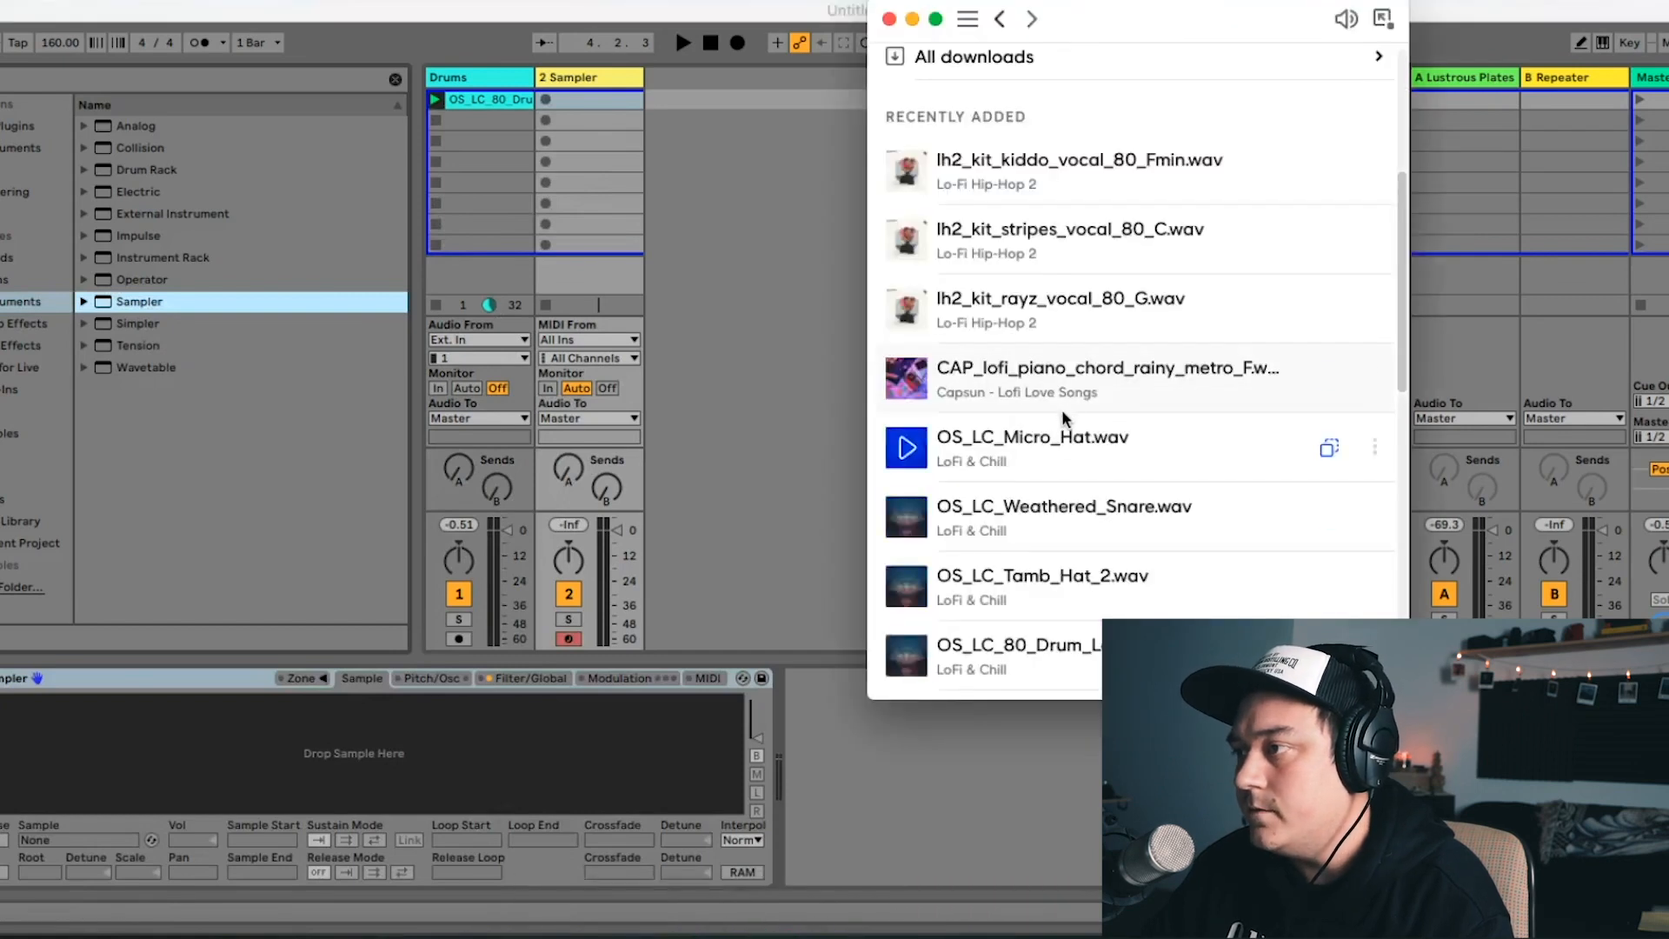
left_click_drag(983, 383, 391, 745)
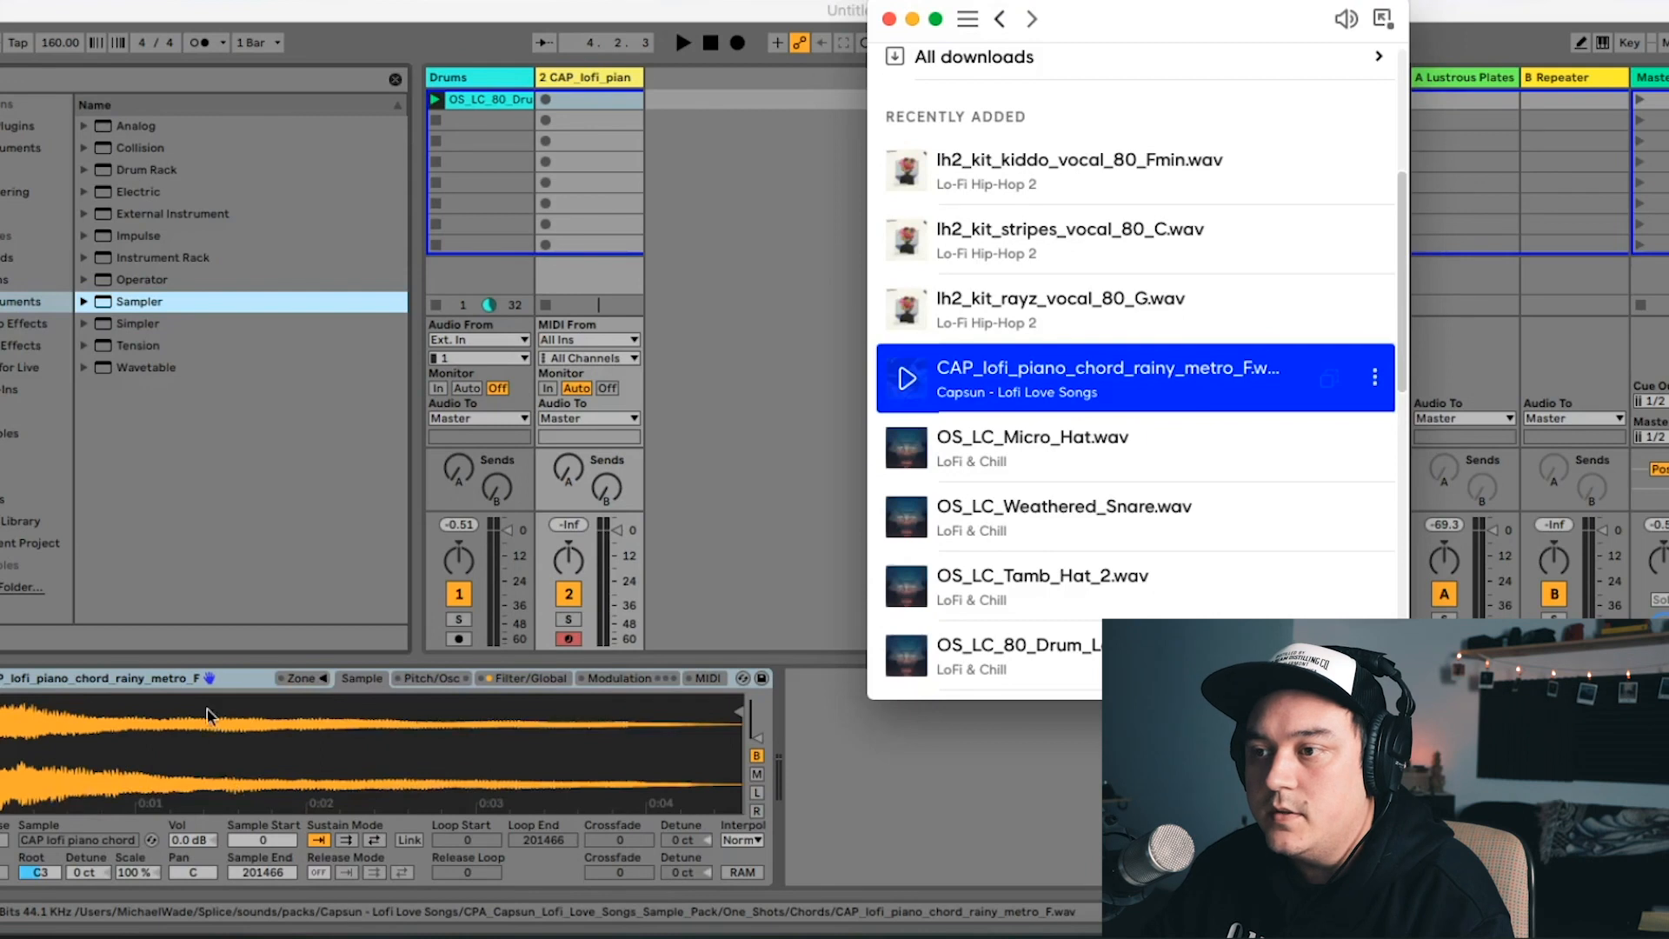
left_click(42, 871)
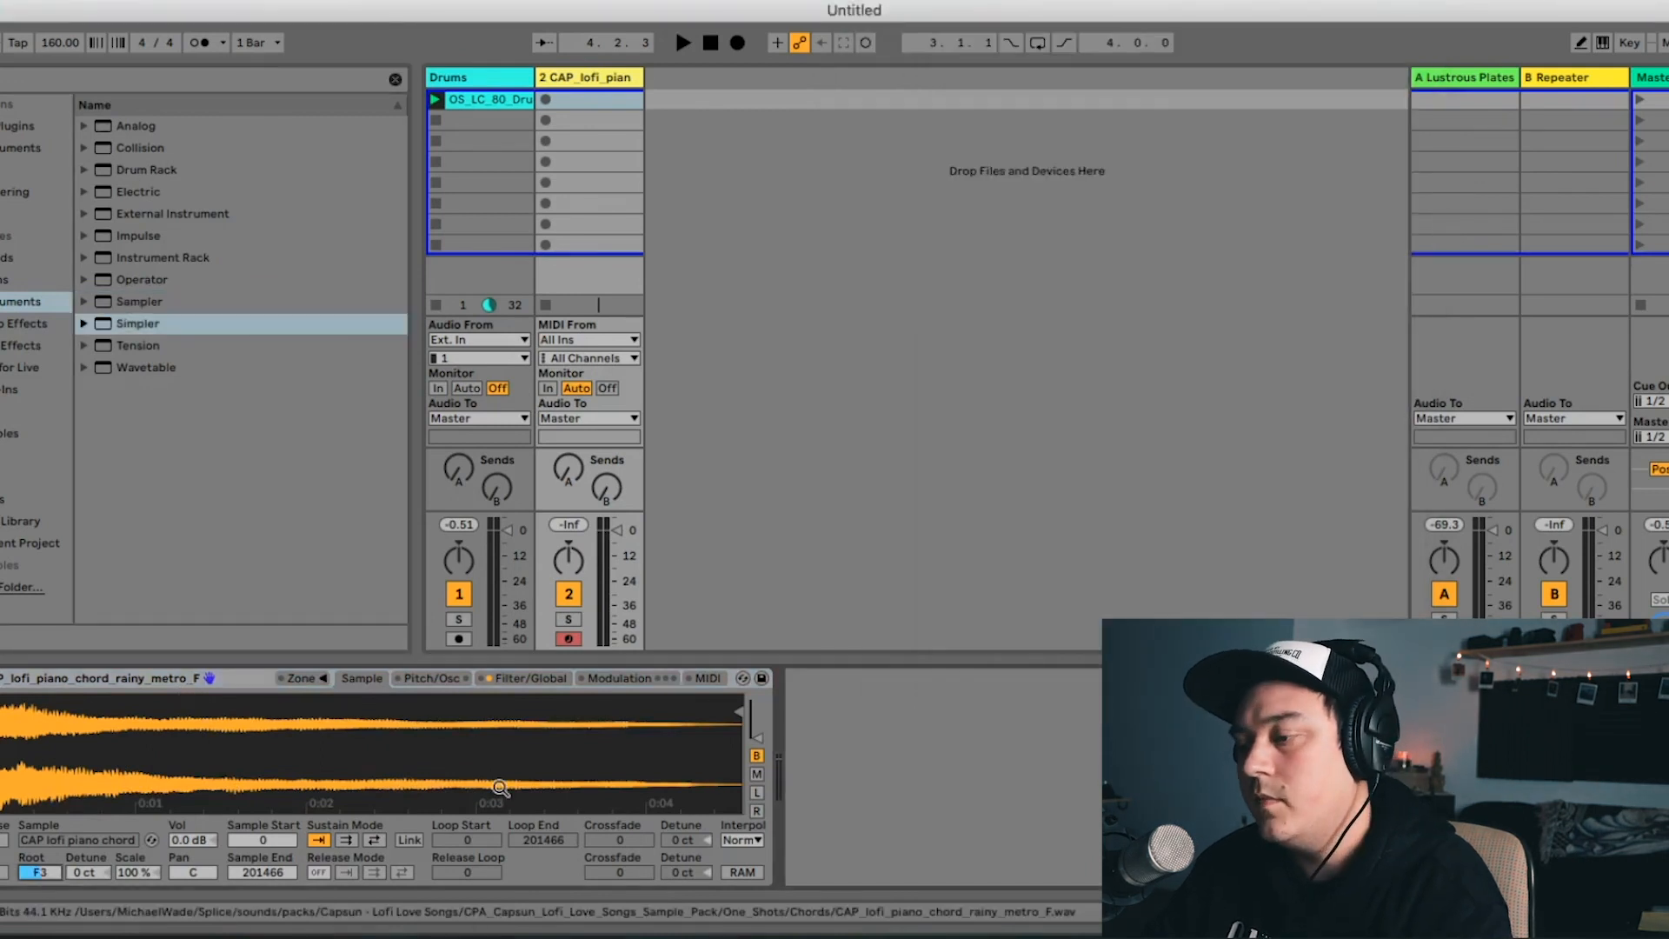
Play the drum loop and audition the sampled piano chord over it
key("space")
key("space")
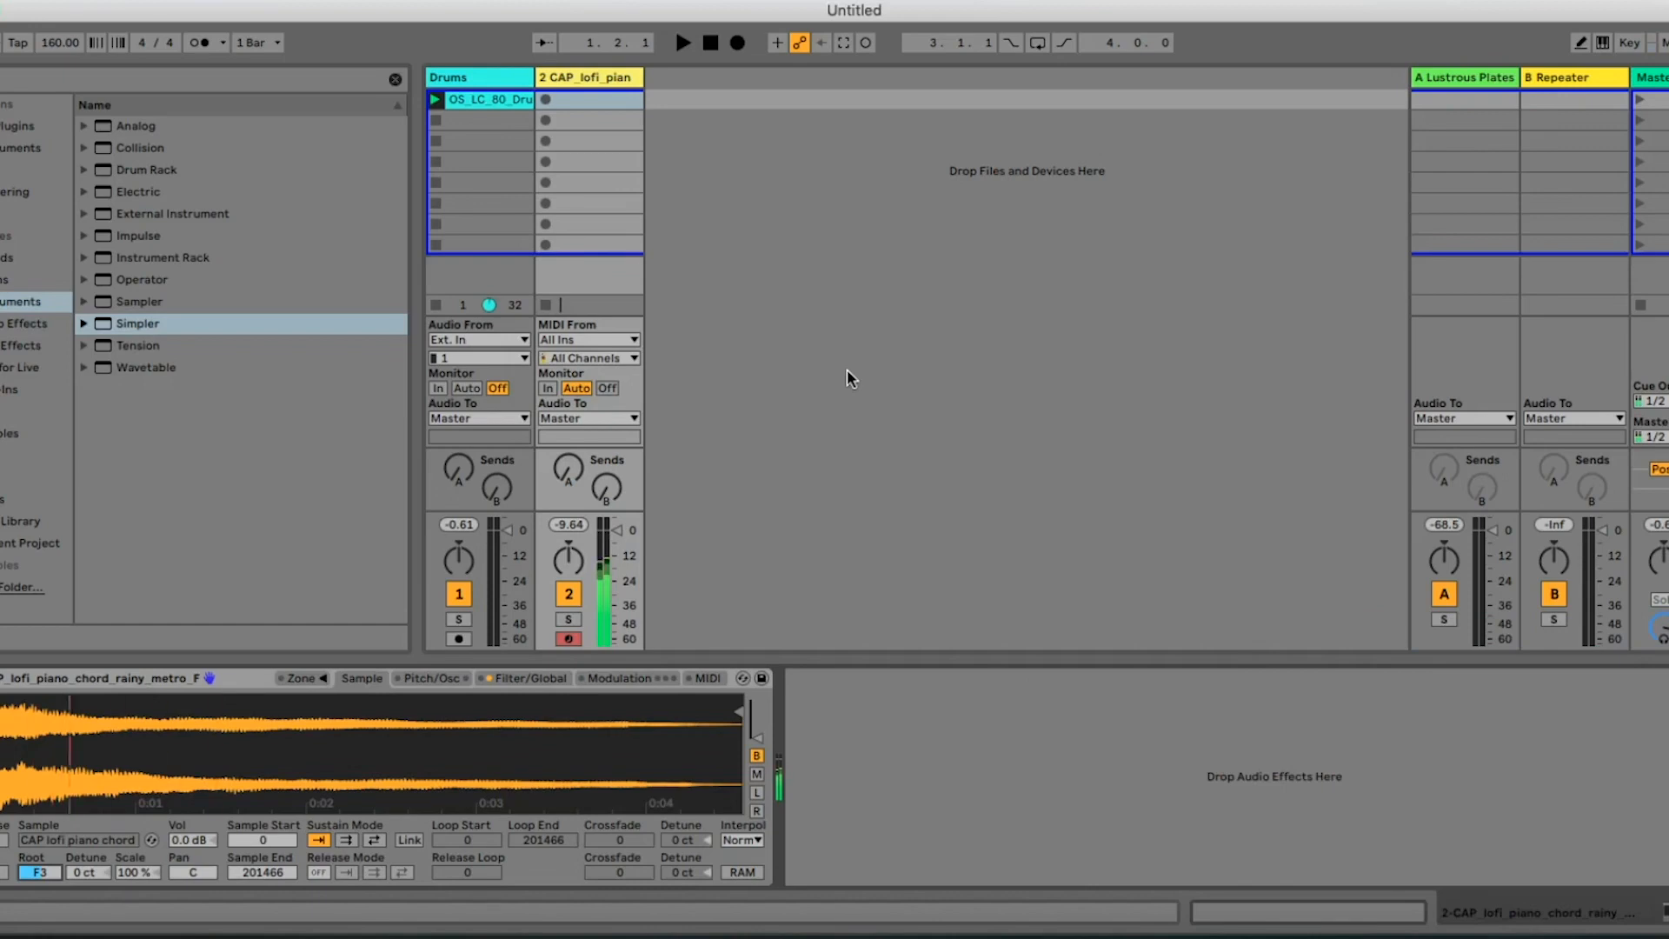
key("space")
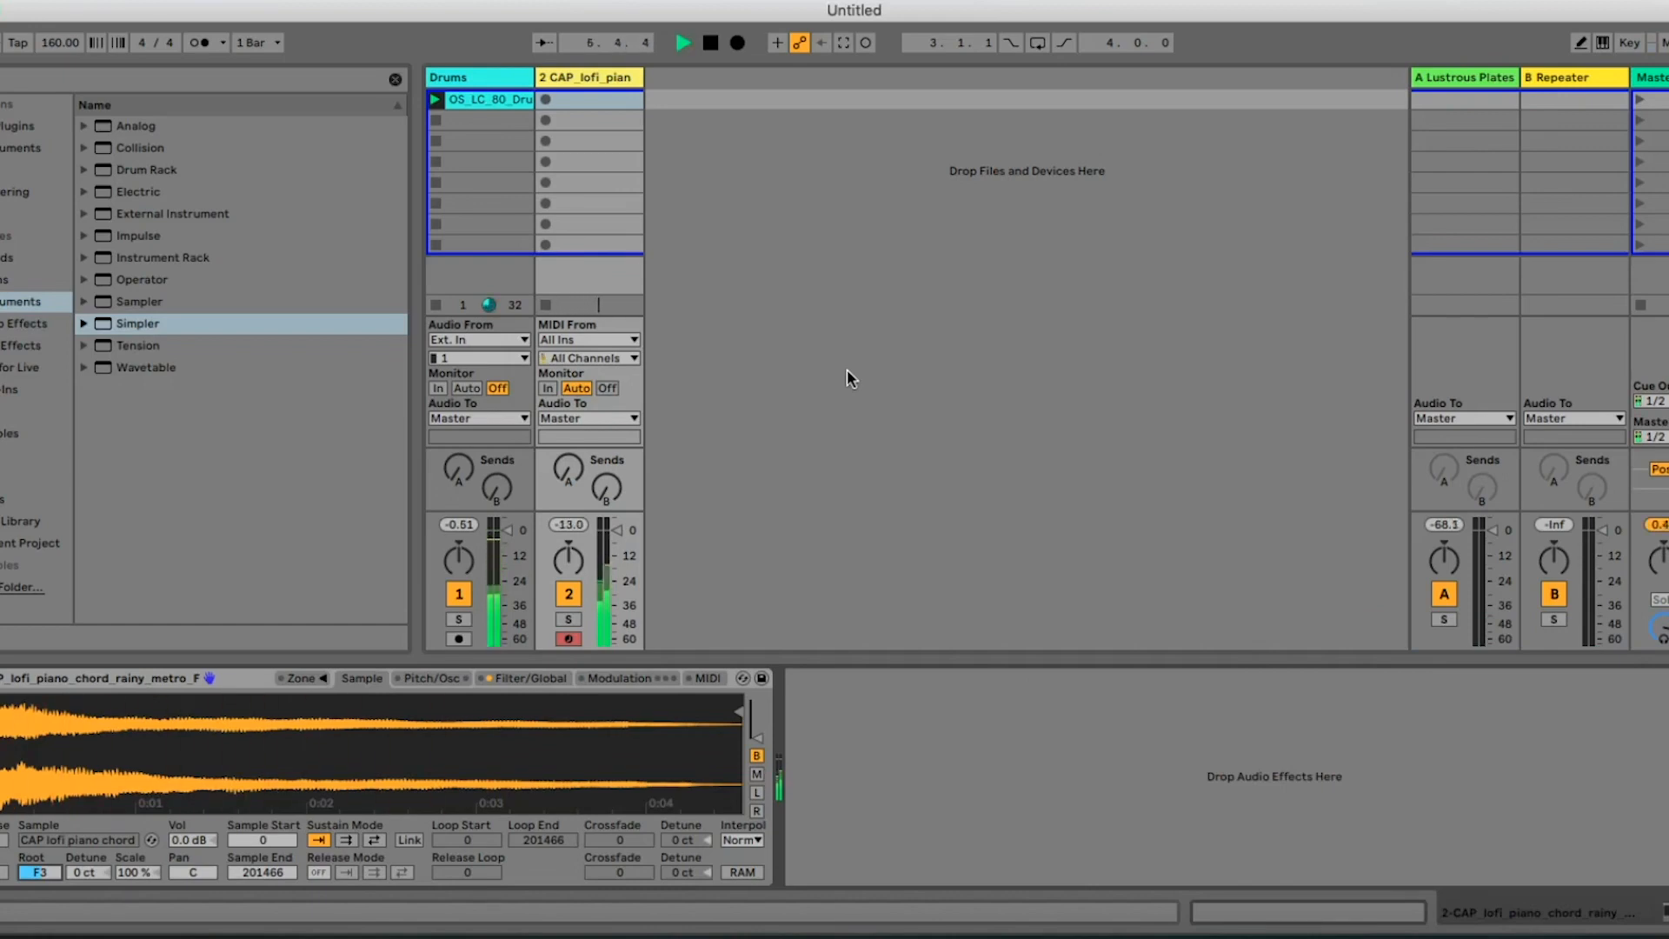
key("space")
key("space")
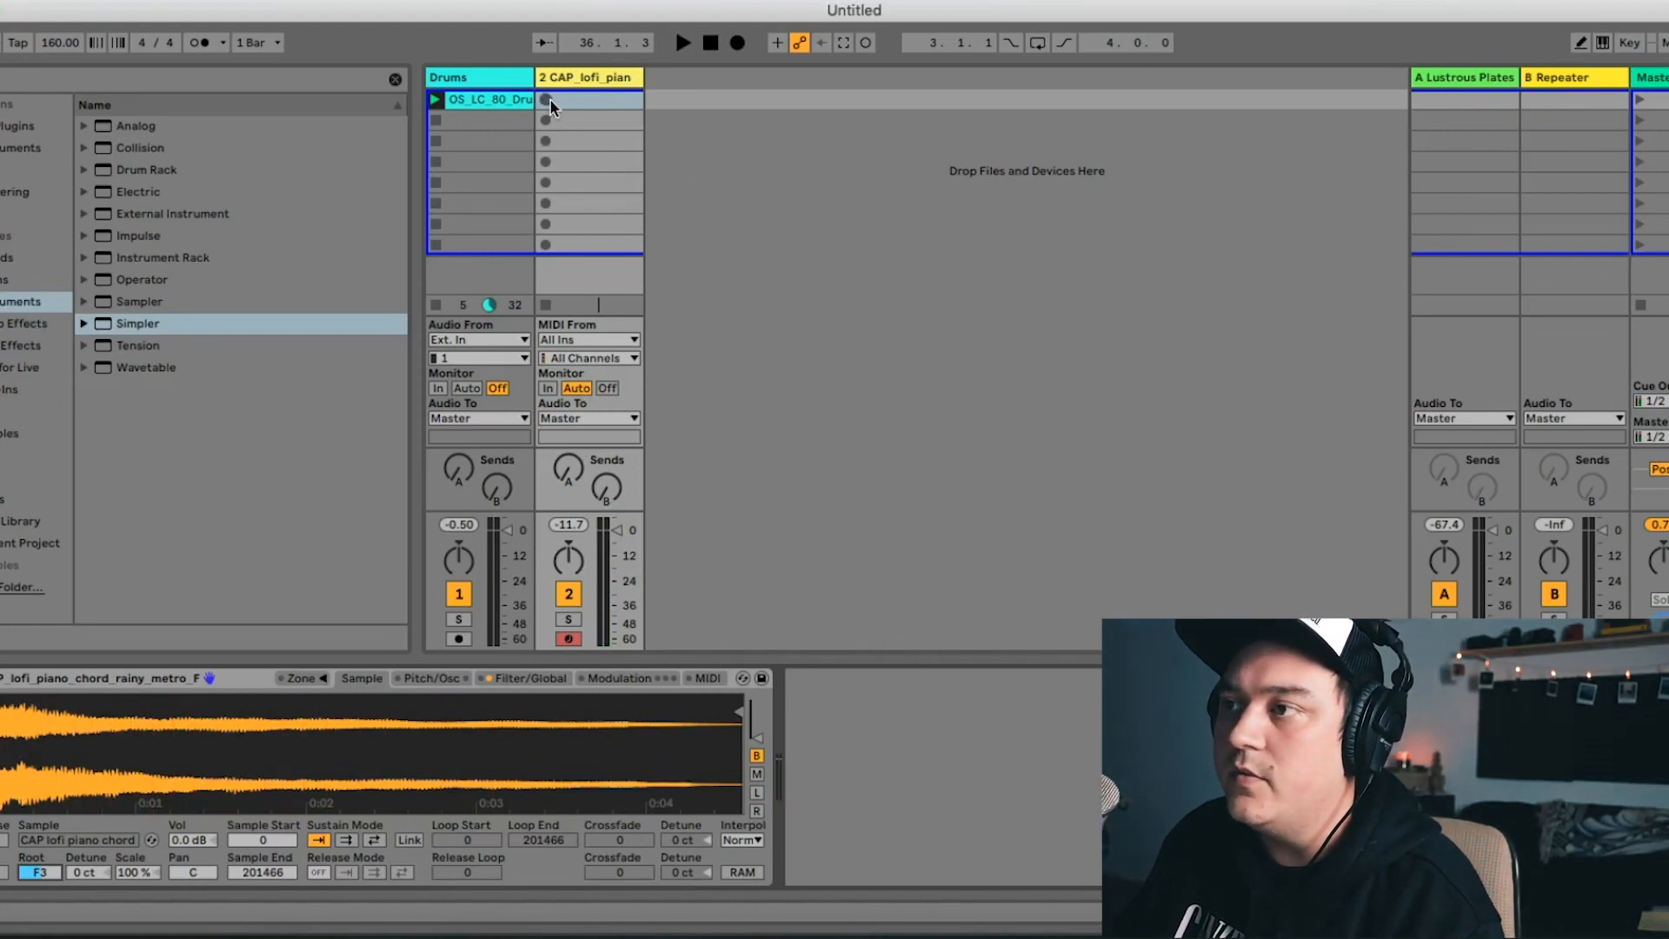
Enable the metronome and record an eight-bar MIDI clip in the first slot of the piano sampler track
left_click(221, 44)
left_click(261, 88)
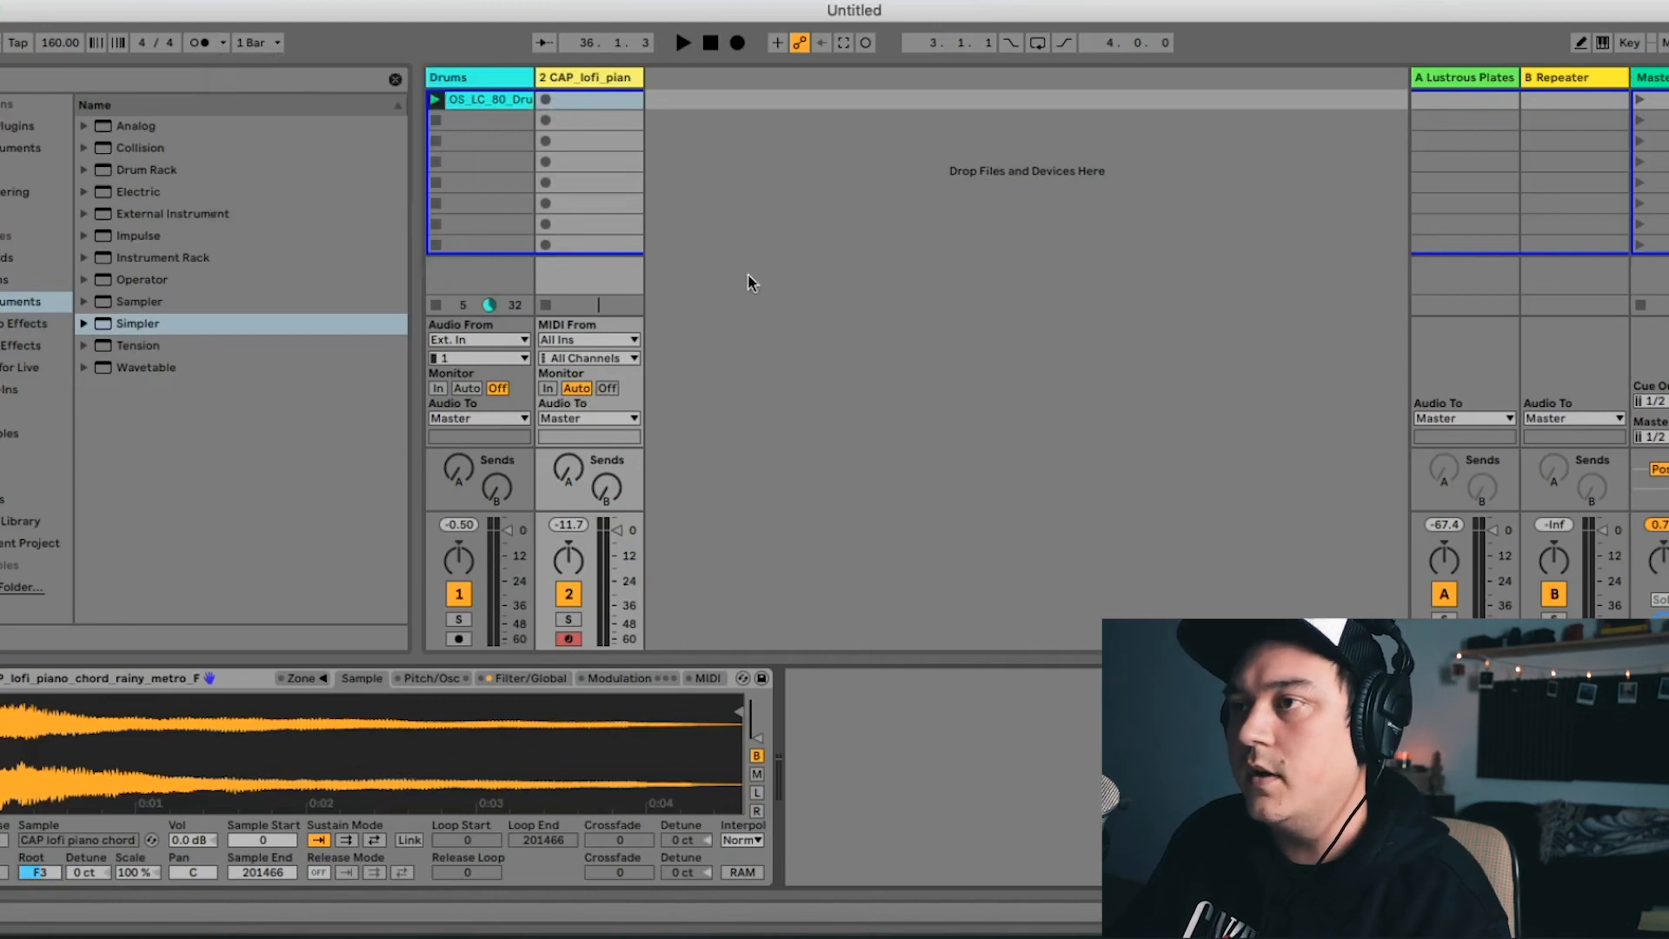
left_click(546, 100)
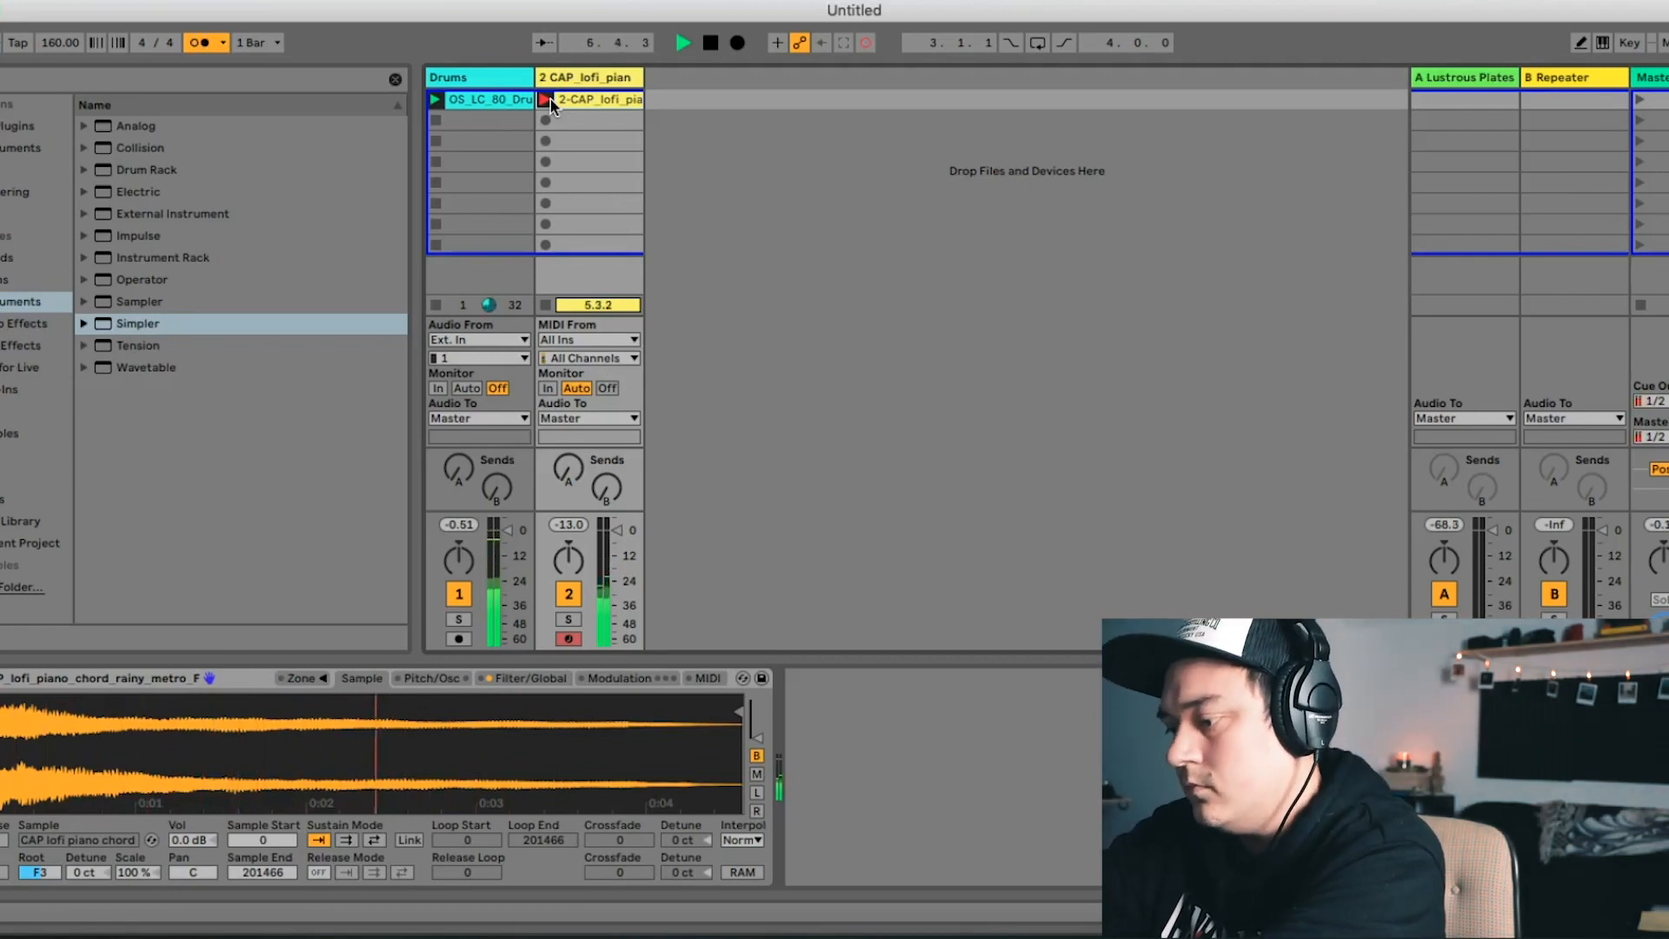
left_click(545, 99)
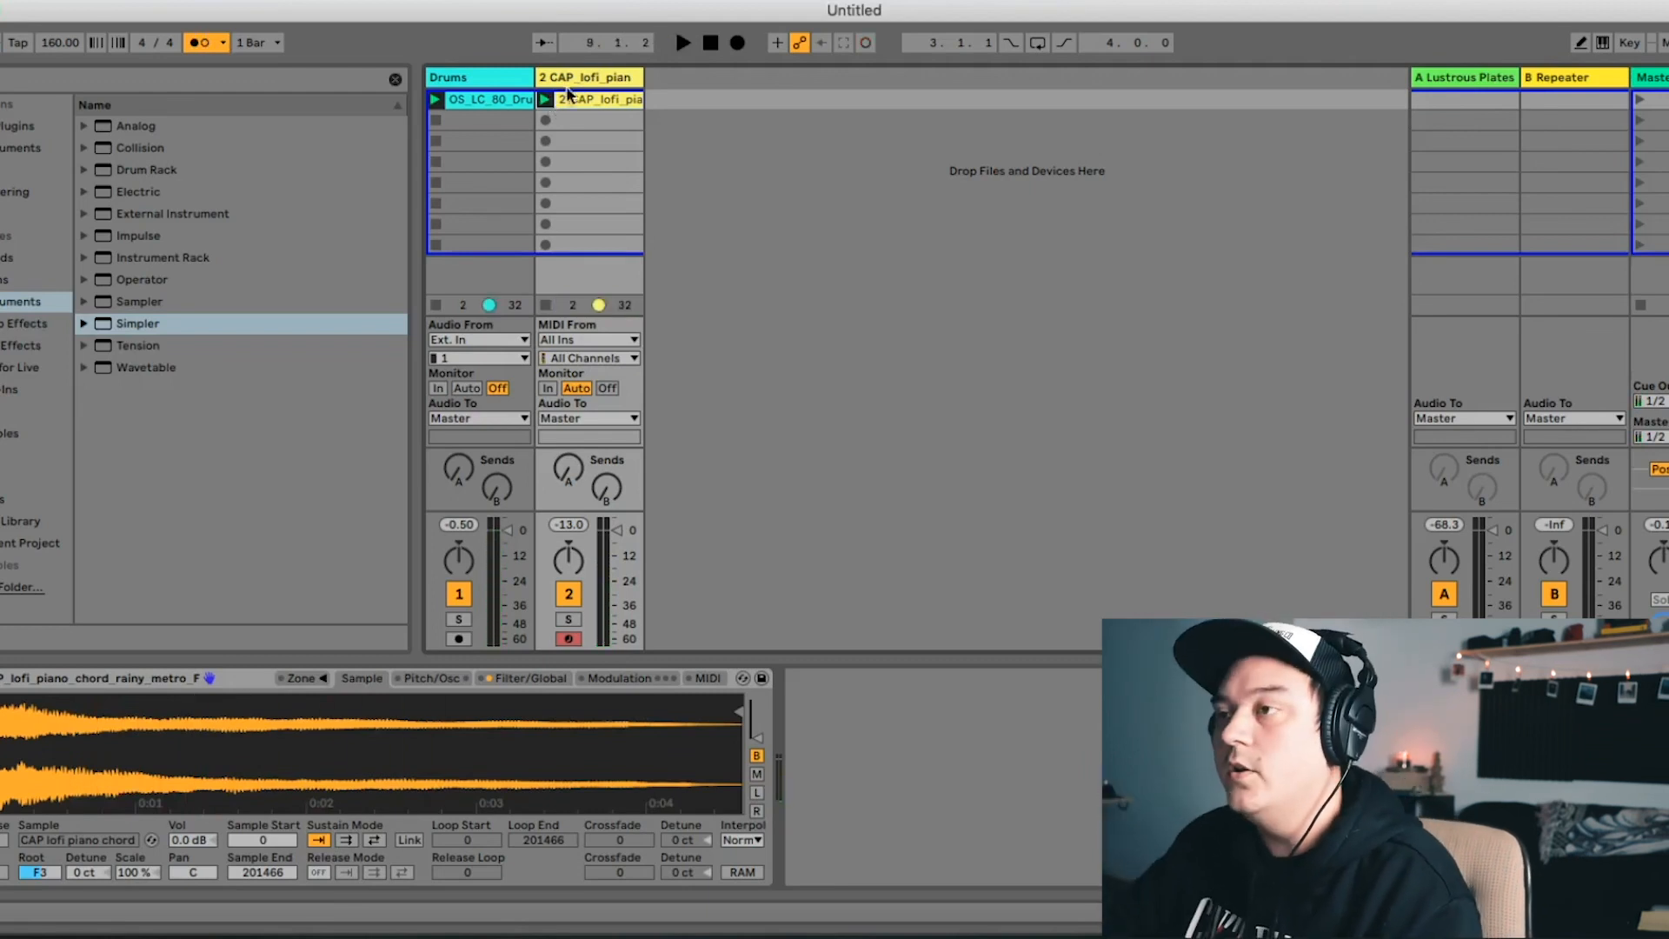
Open the piano clip in an enlarged note editor, raise all note velocities to 127 and end the last E3 note at bar 9
left_click(614, 100)
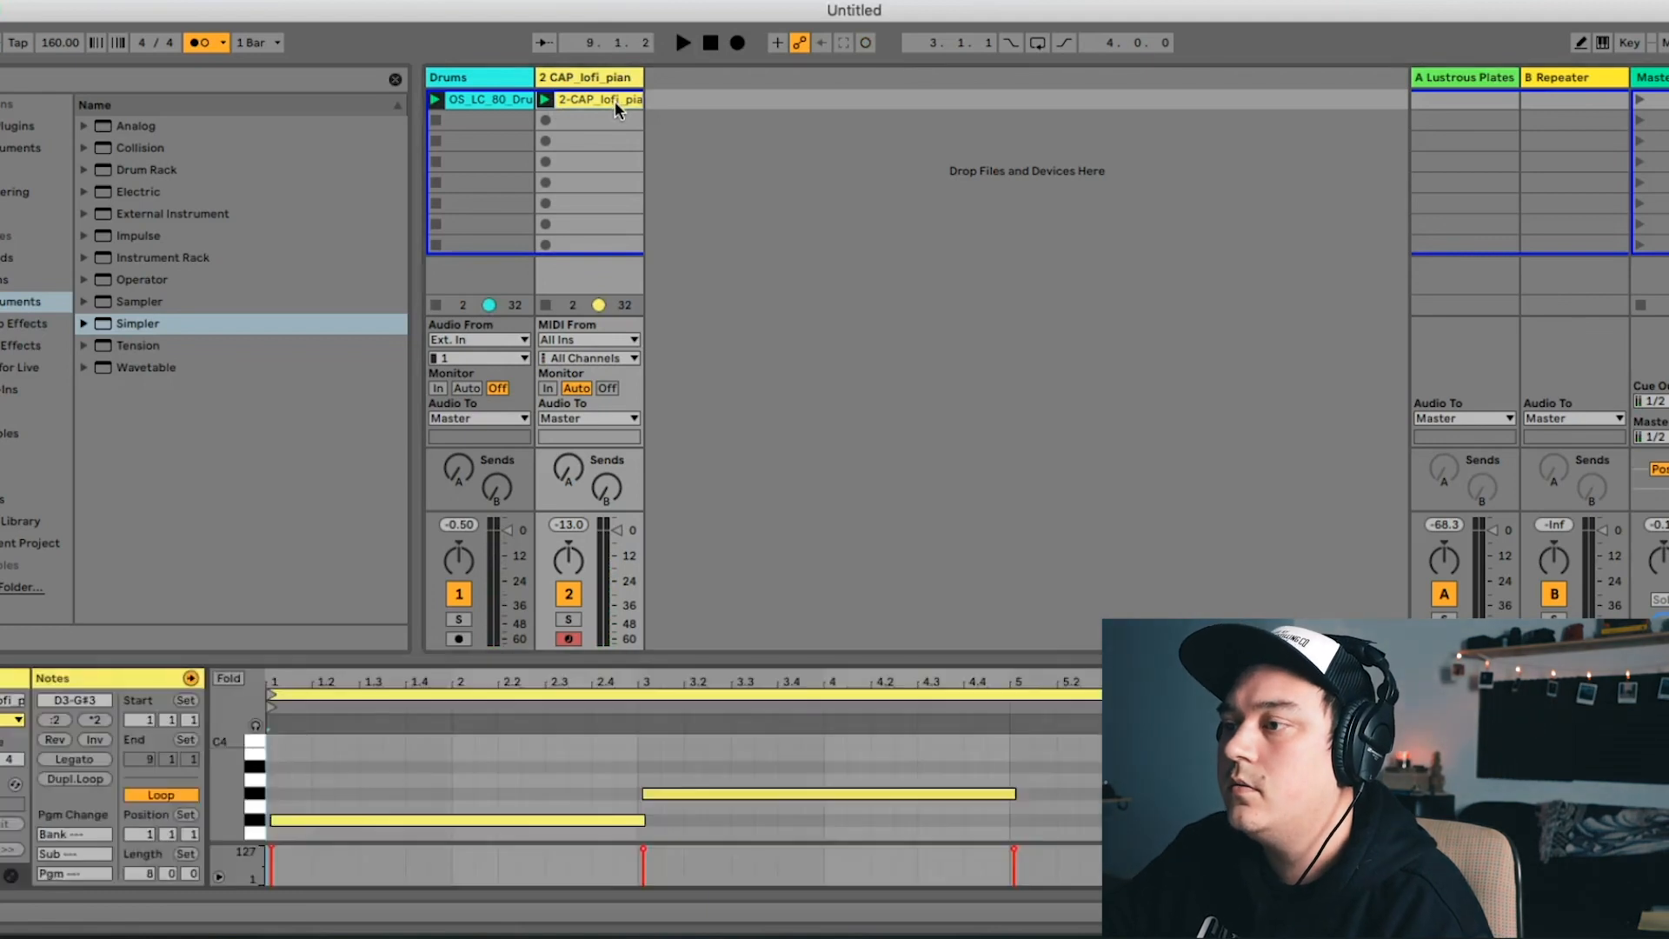
left_click_drag(749, 663, 734, 405)
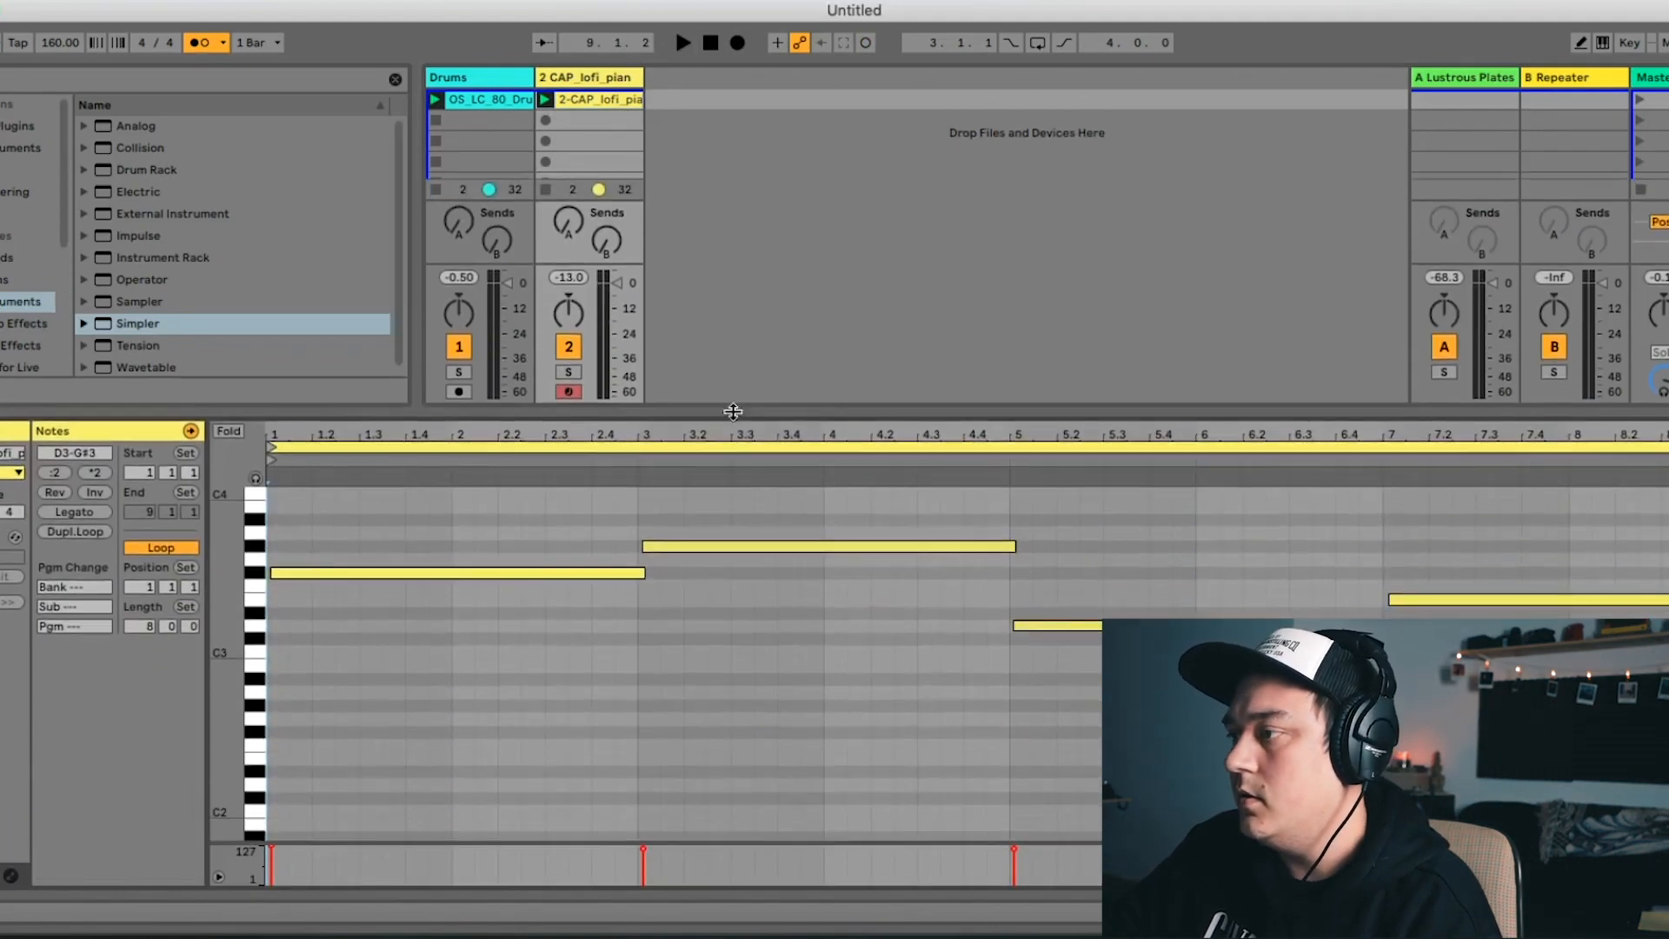
left_click(696, 640)
key("super+Tab")
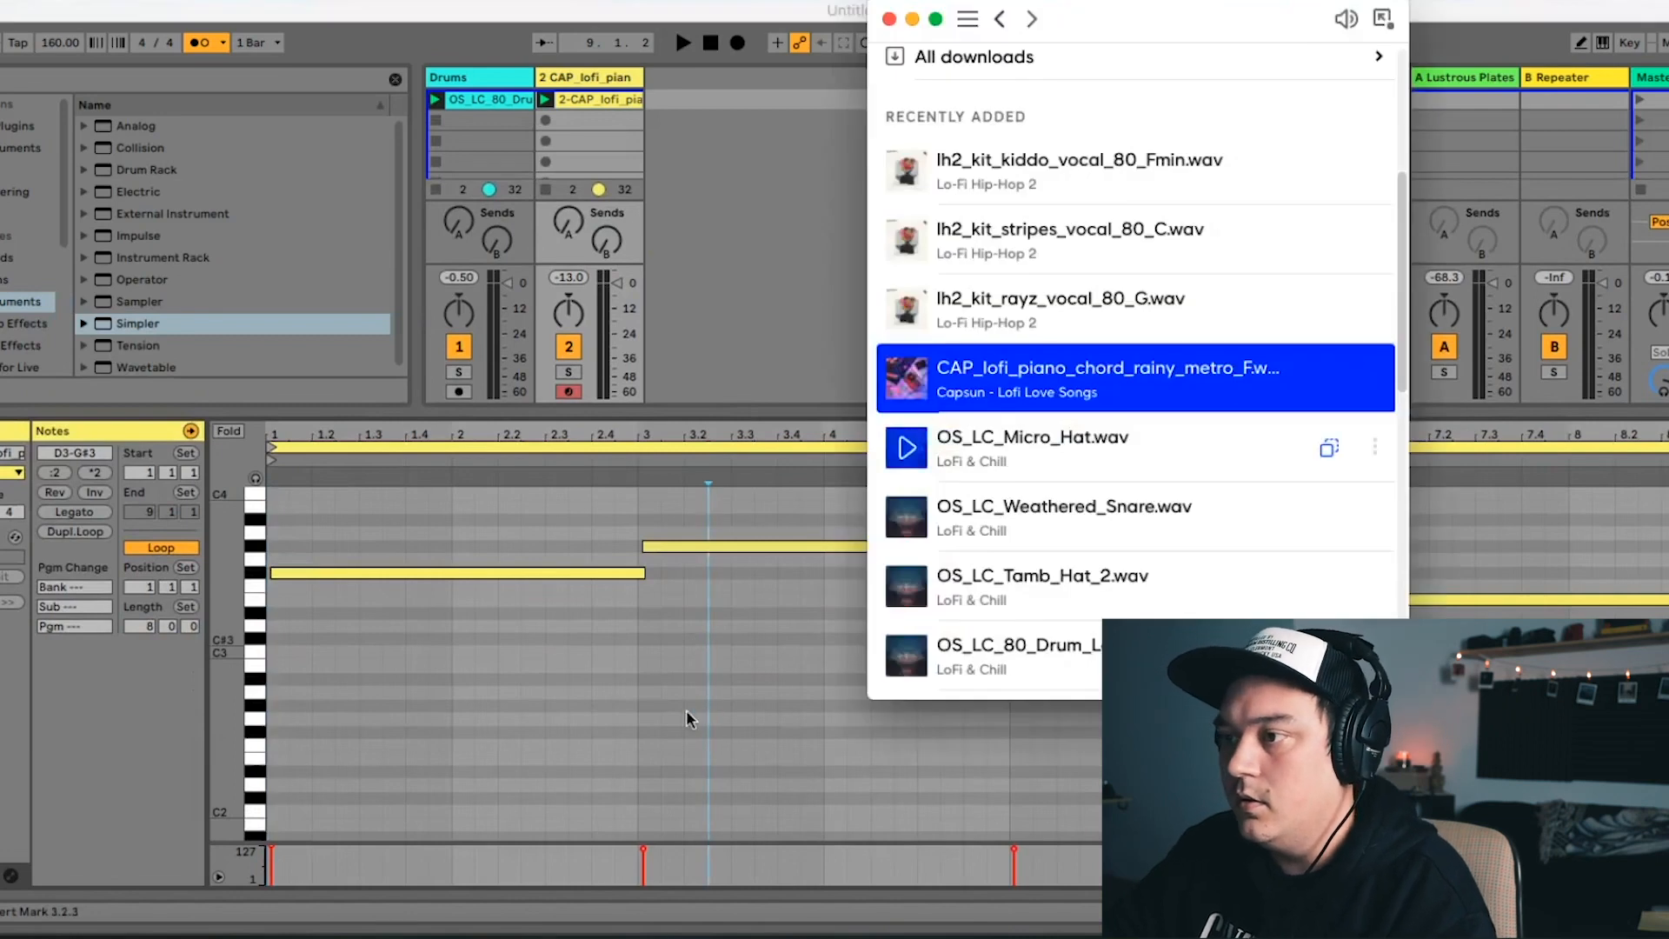
key("super+Tab")
key("super+a")
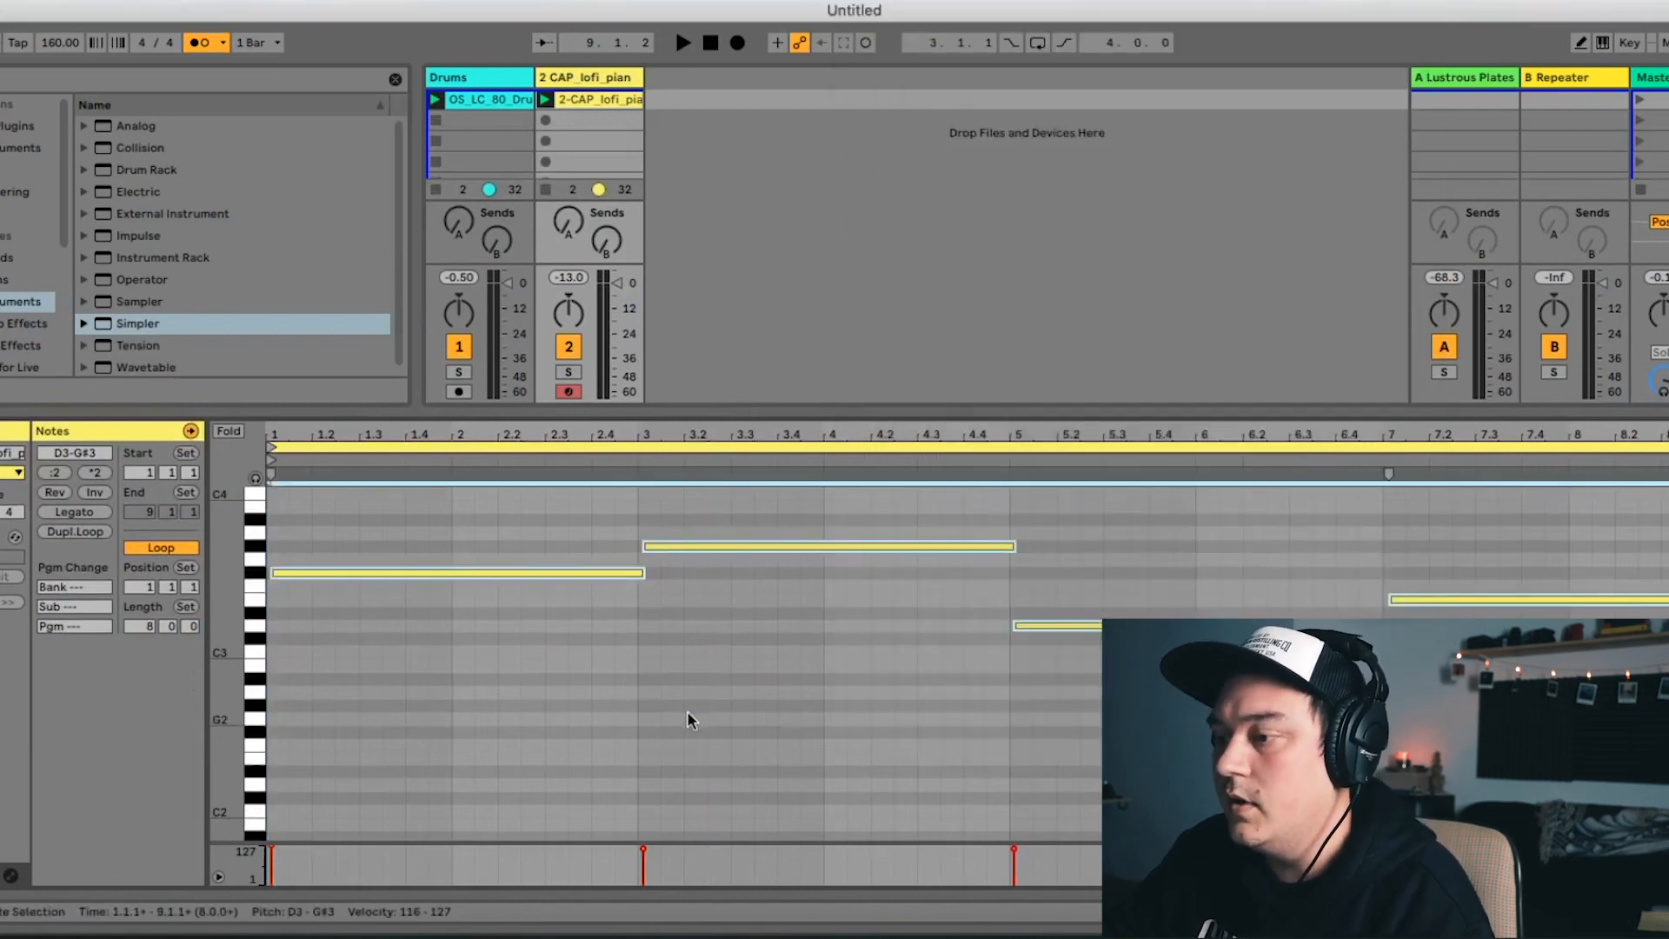
left_click_drag(641, 843, 642, 818)
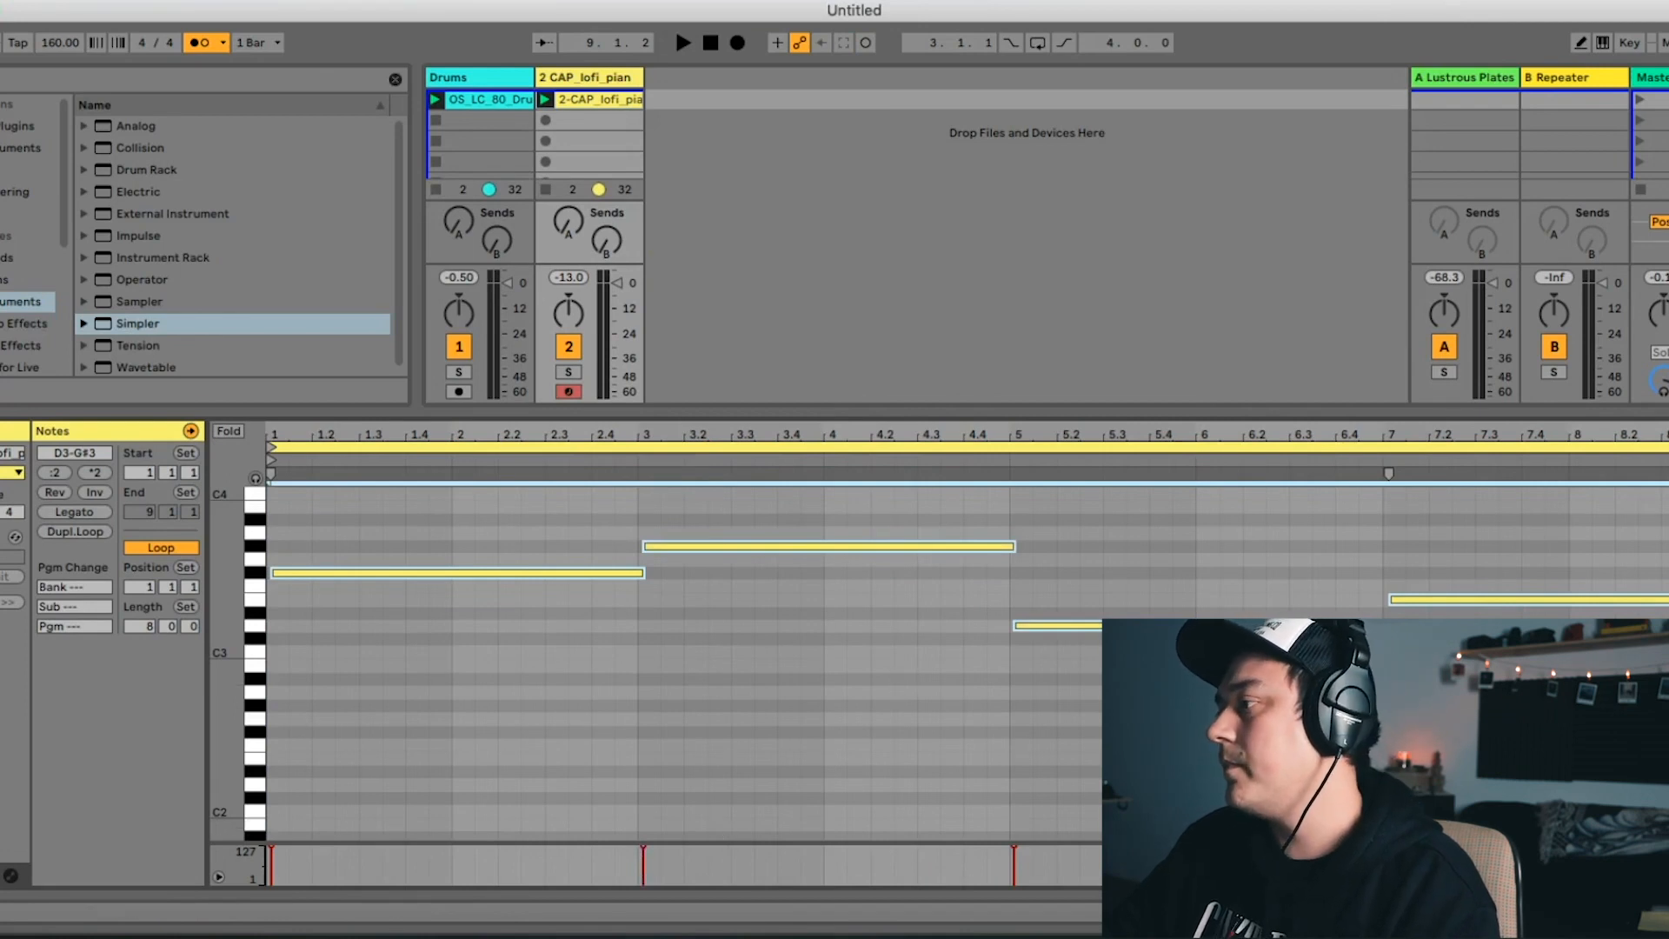
left_click_drag(1668, 449, 1586, 452)
left_click_drag(1598, 597, 1587, 600)
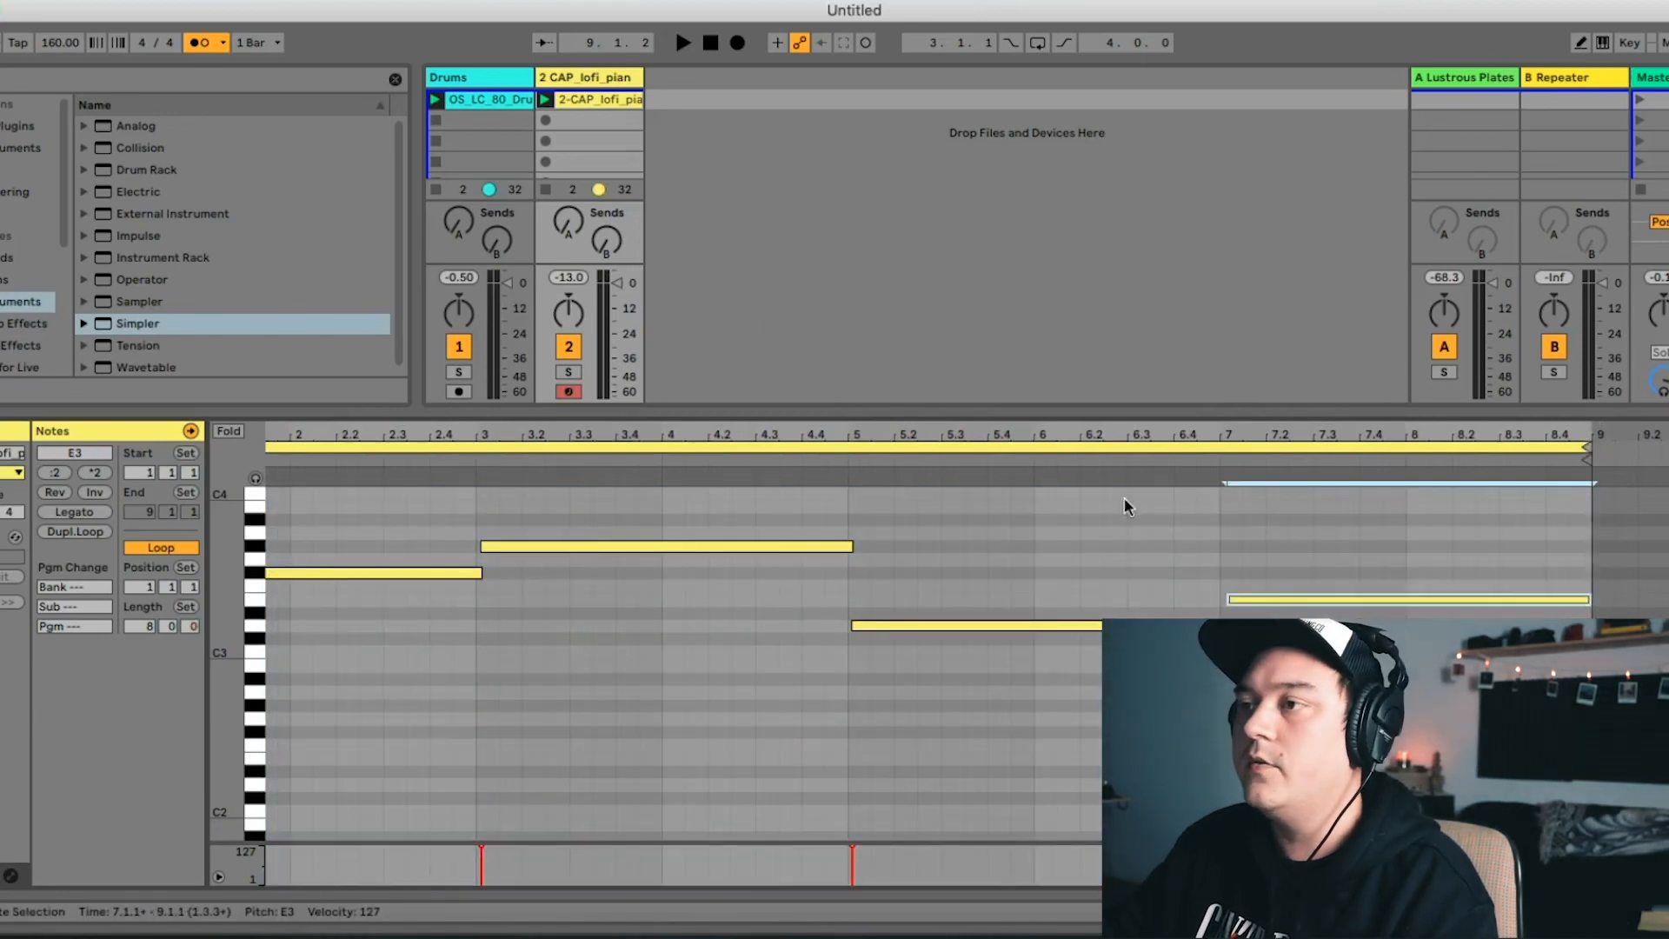
Play the drum and piano clips together, turning off the metronome and shrinking the note editor back down
key("space")
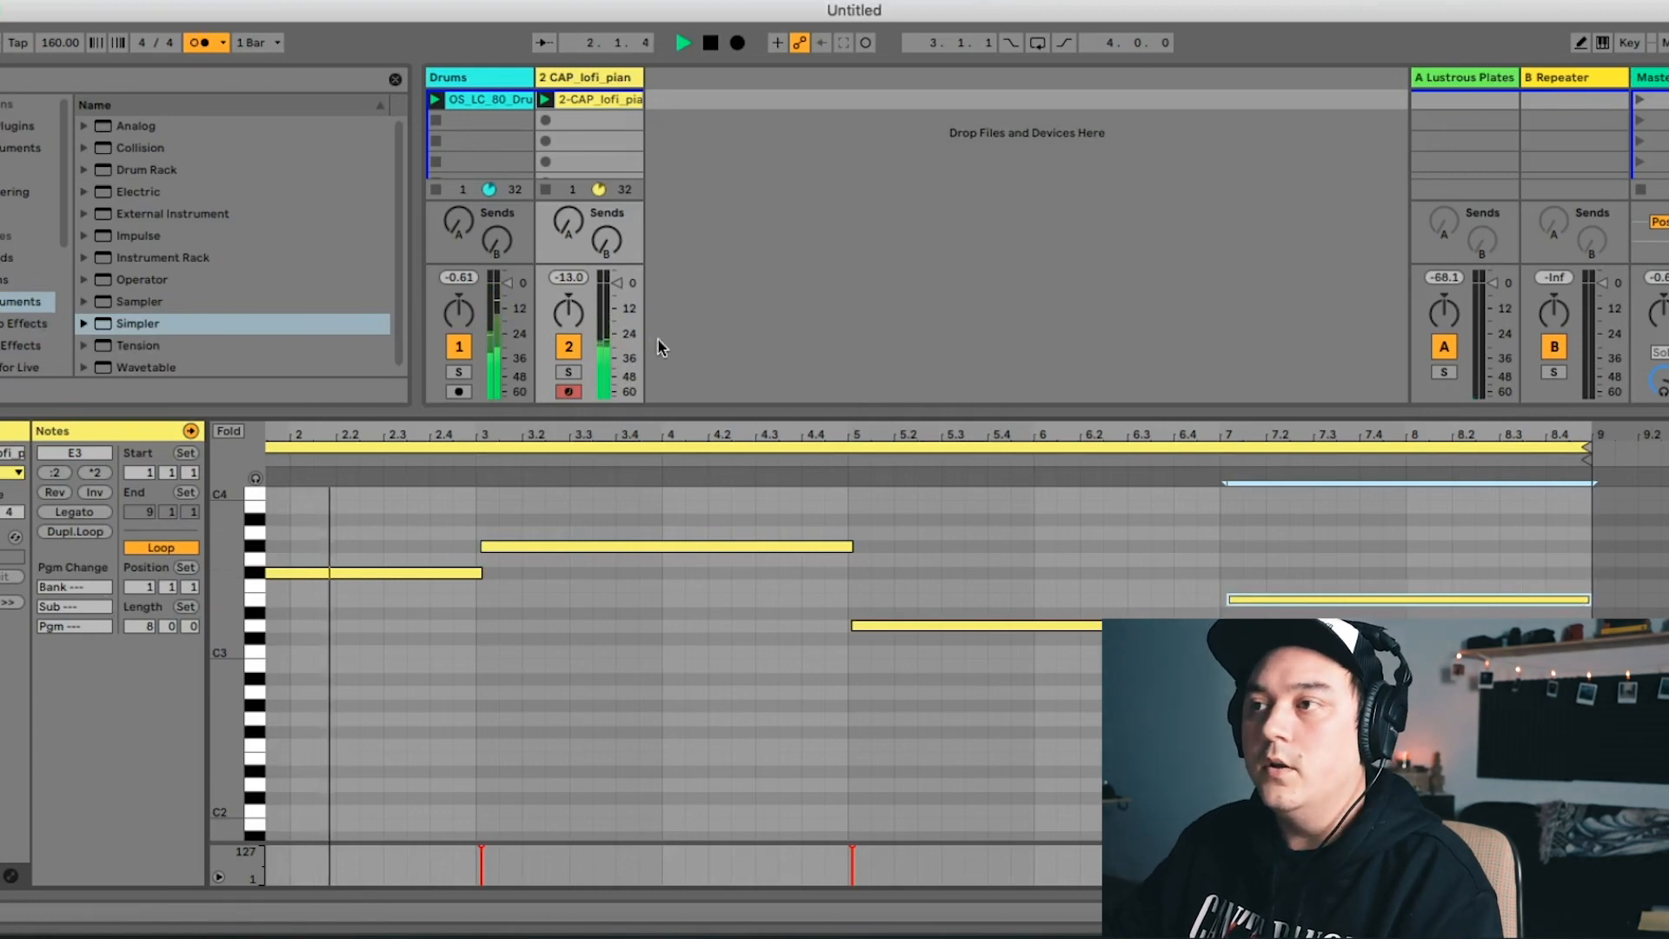
left_click(198, 47)
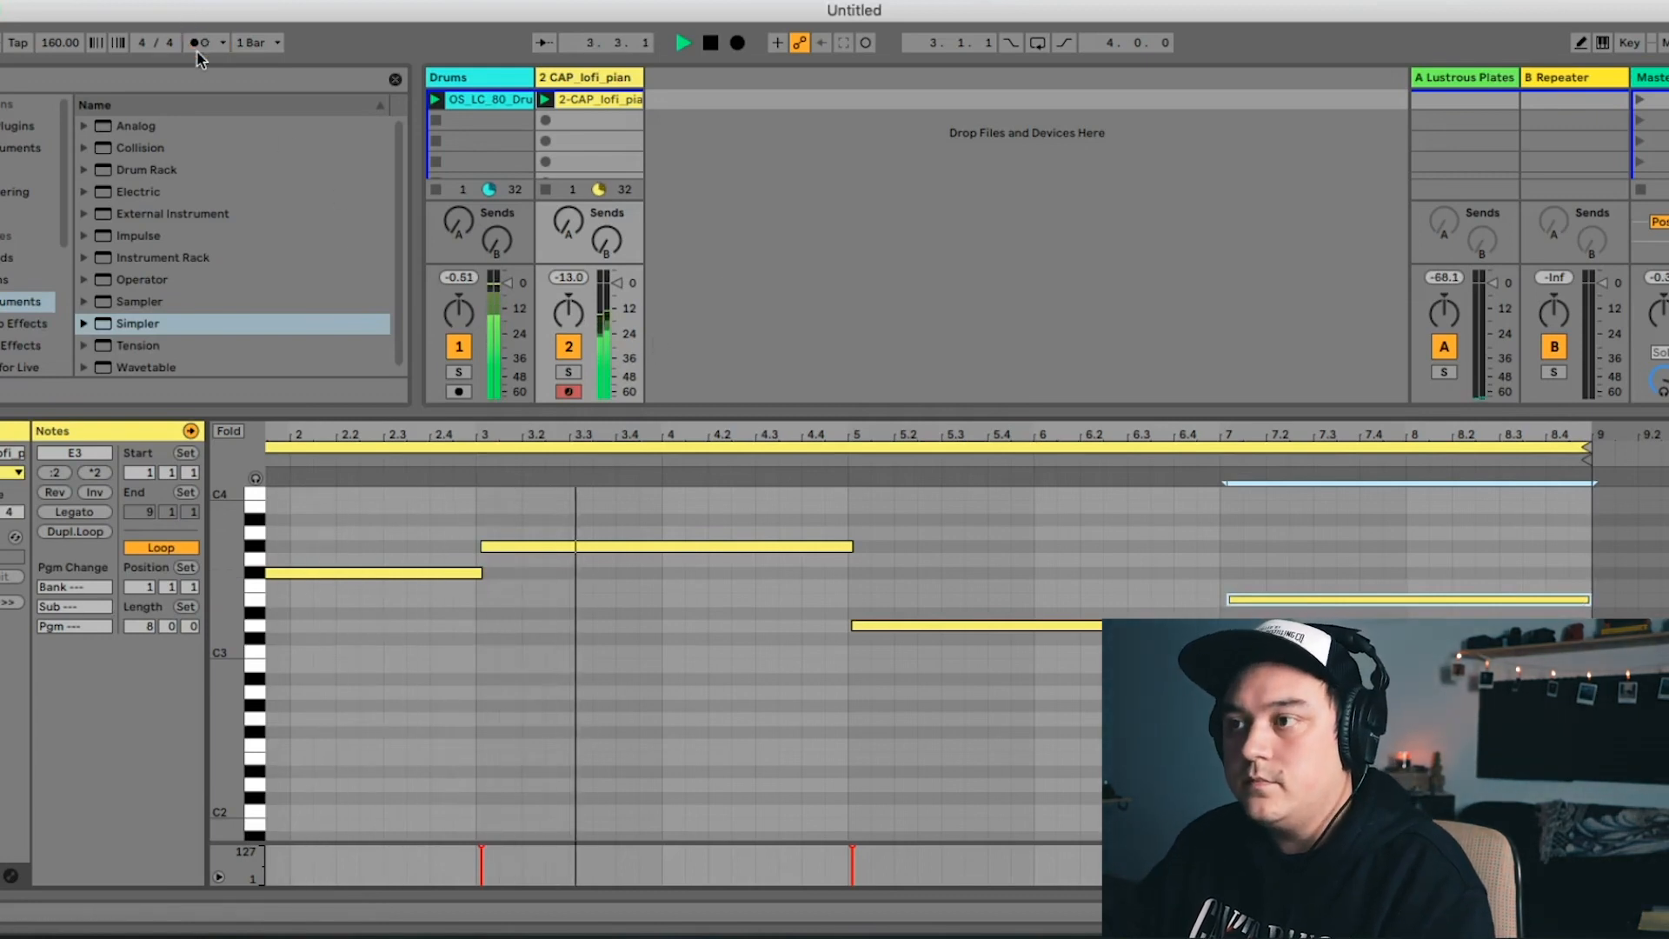
left_click_drag(687, 414, 630, 665)
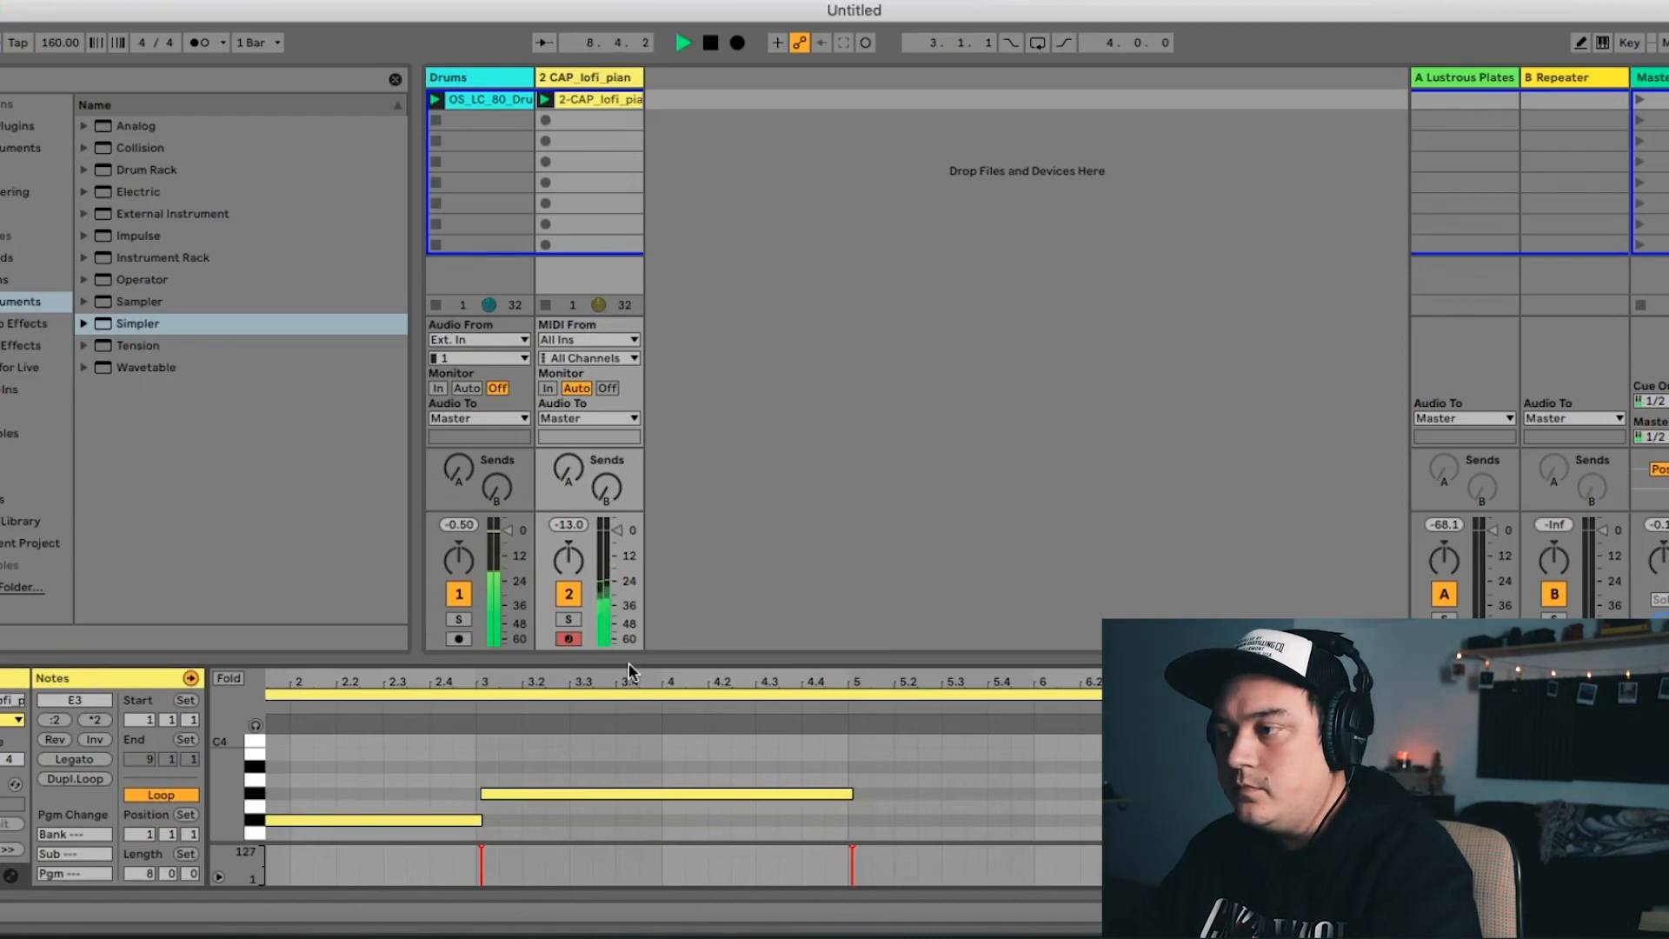
key("space")
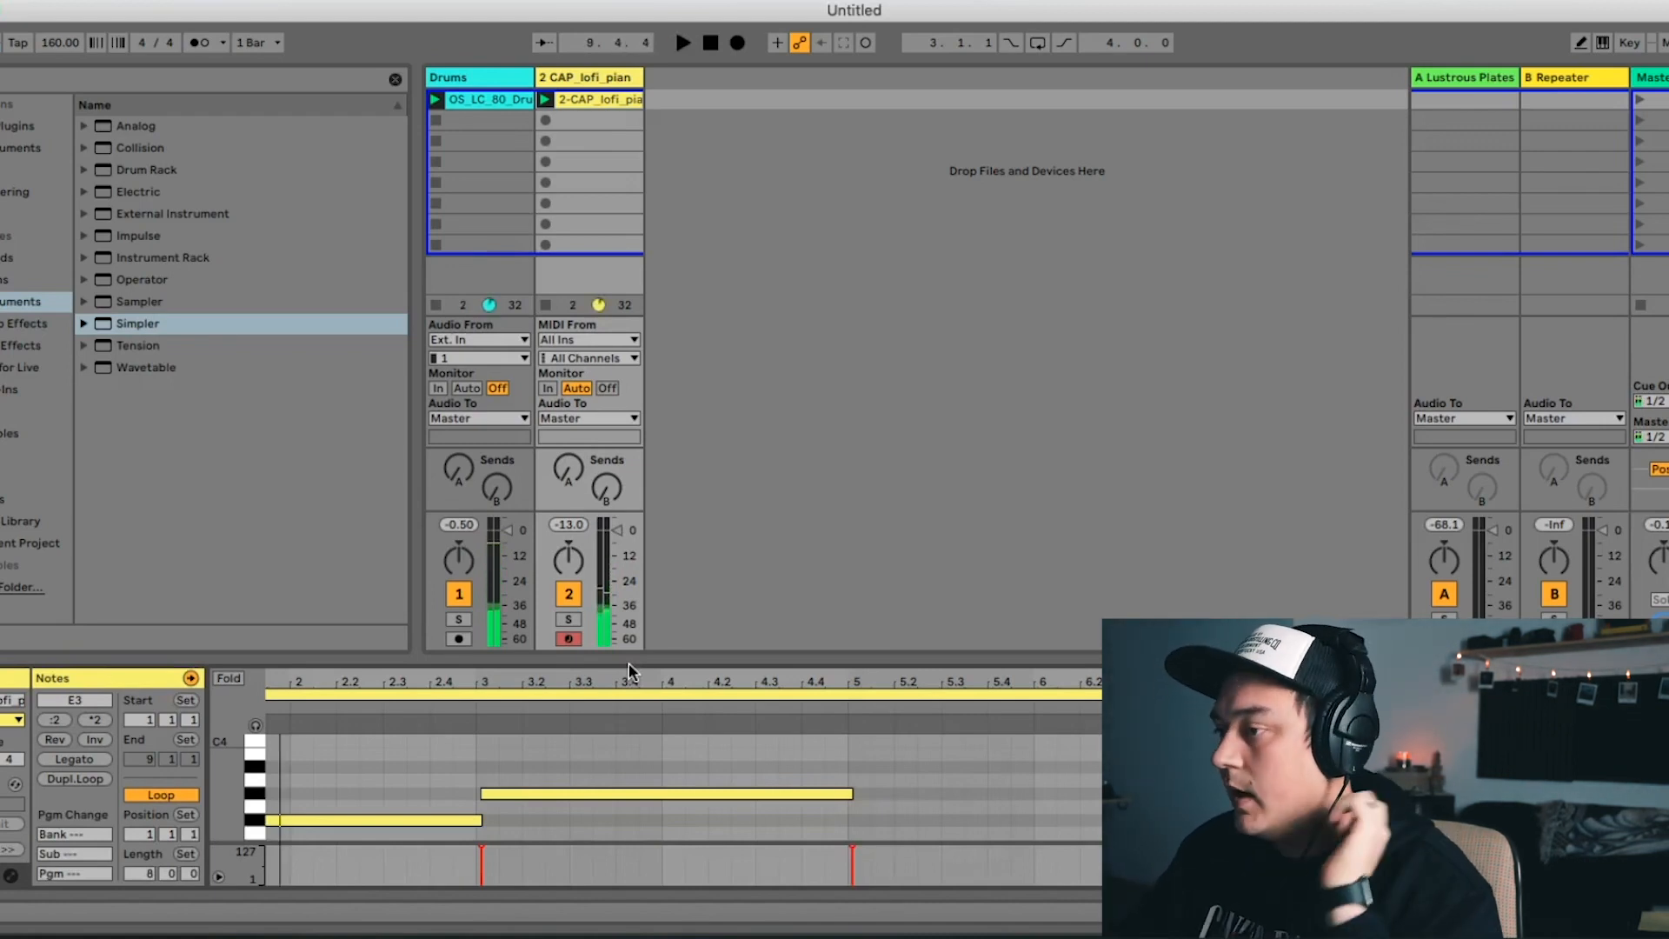
Add lh2_kit_rayz_vocal_80_G.wav from Splice to a new audio track in the first clip slot
mouse_move(629, 935)
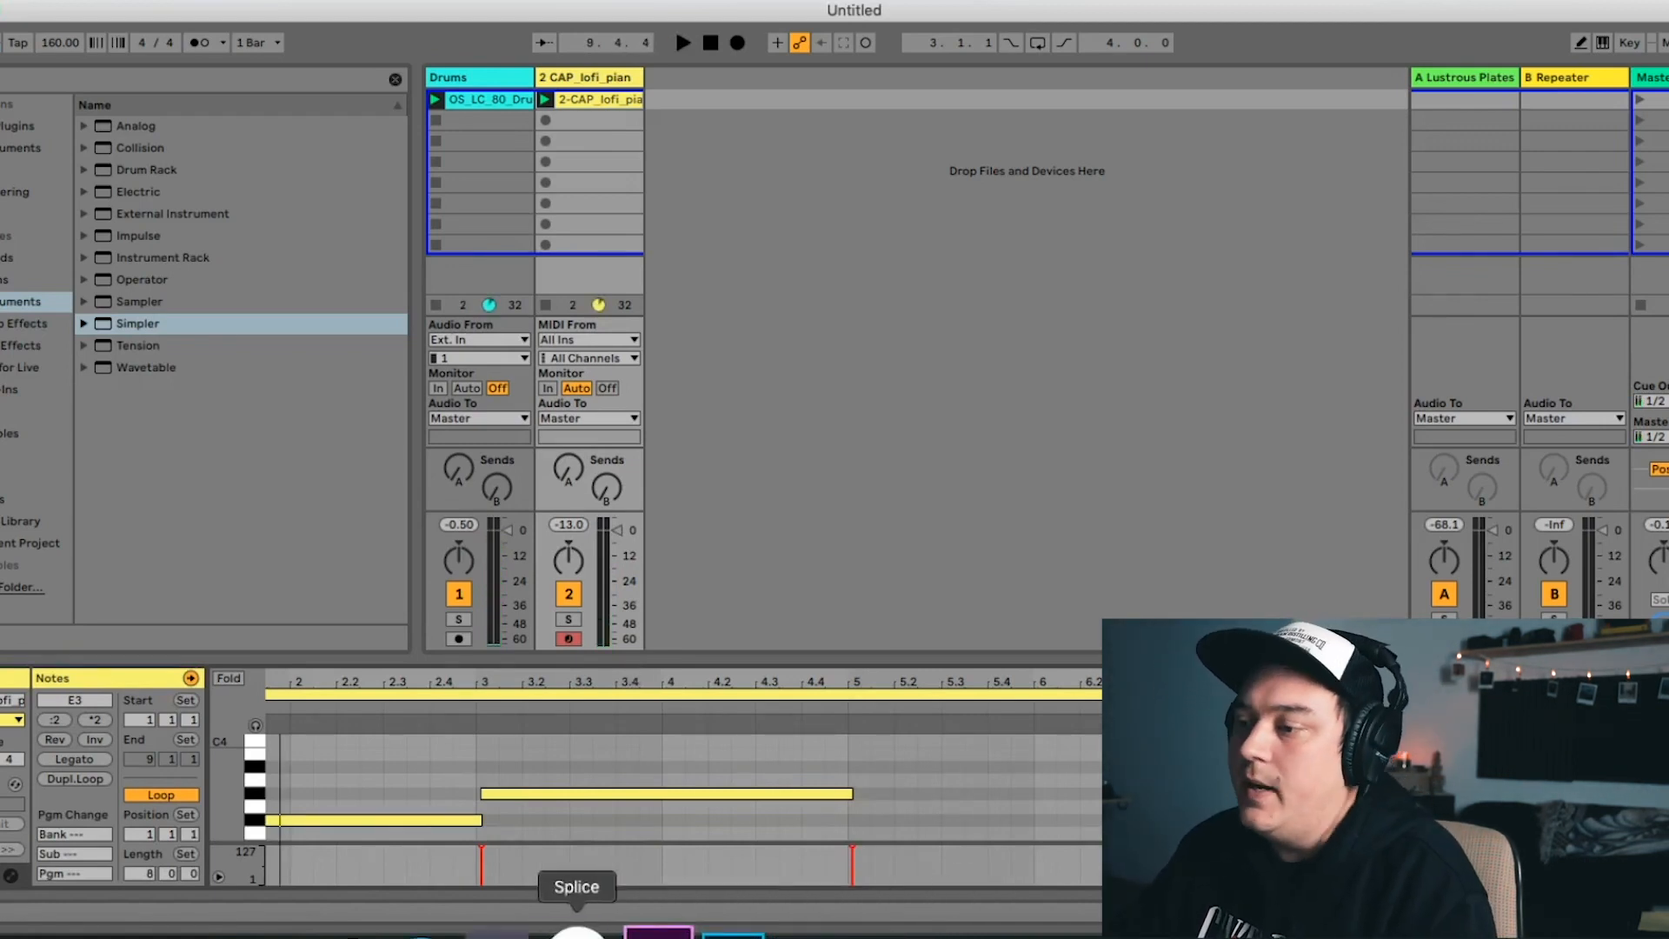
left_click(577, 932)
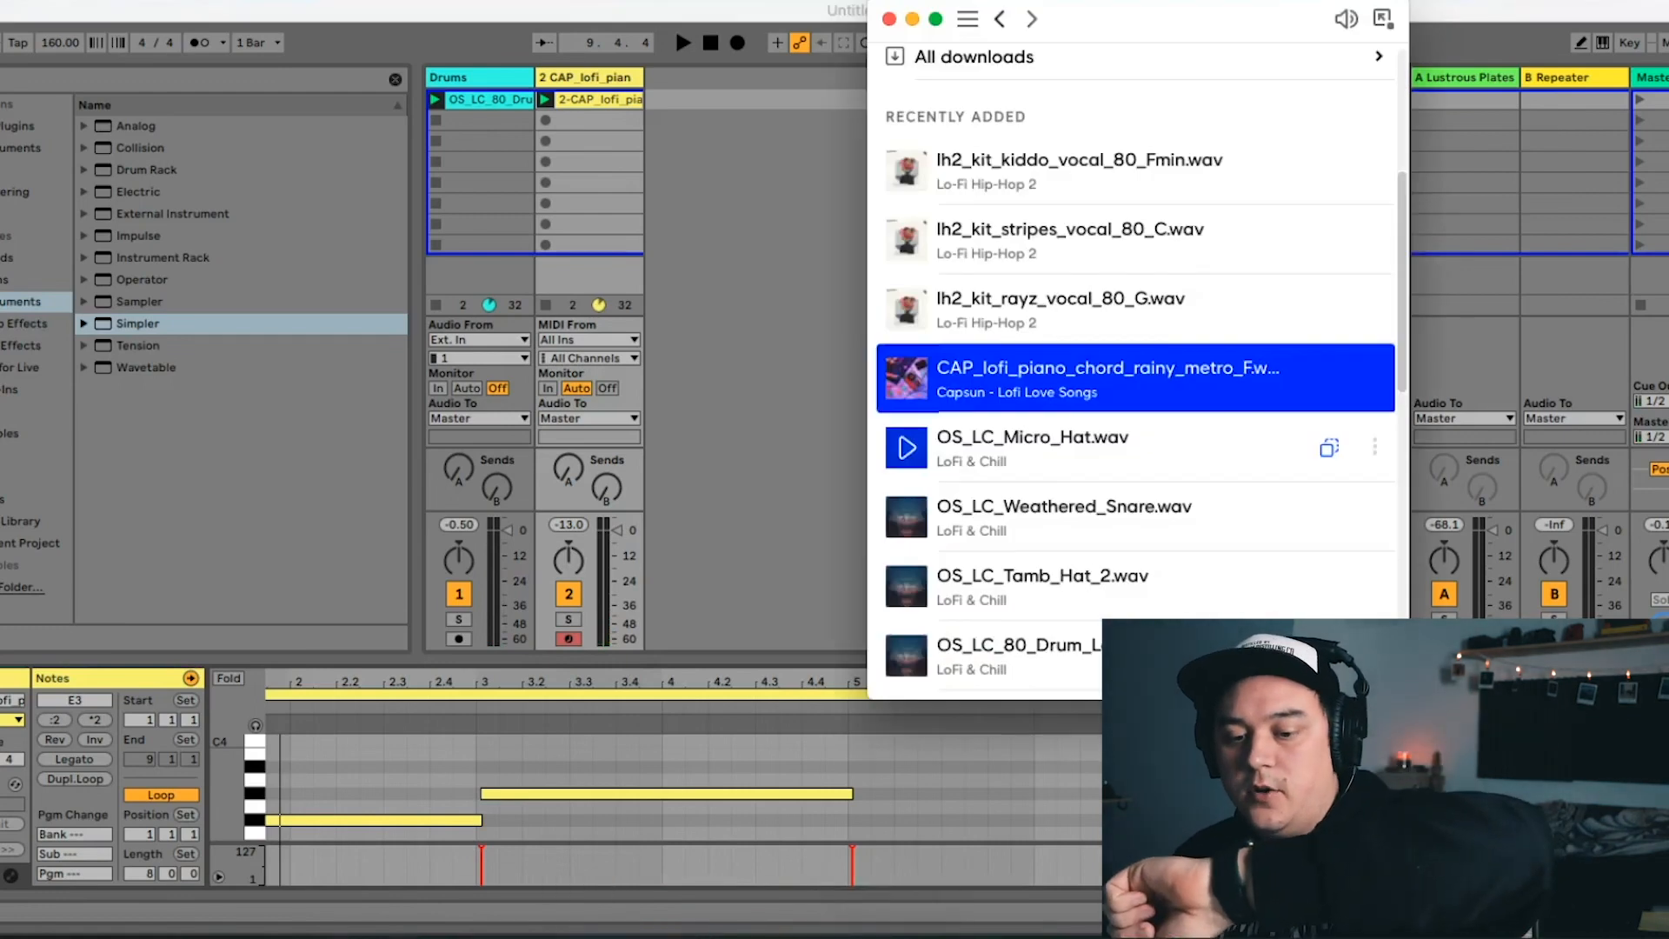
scroll(1049, 491, "up", 3)
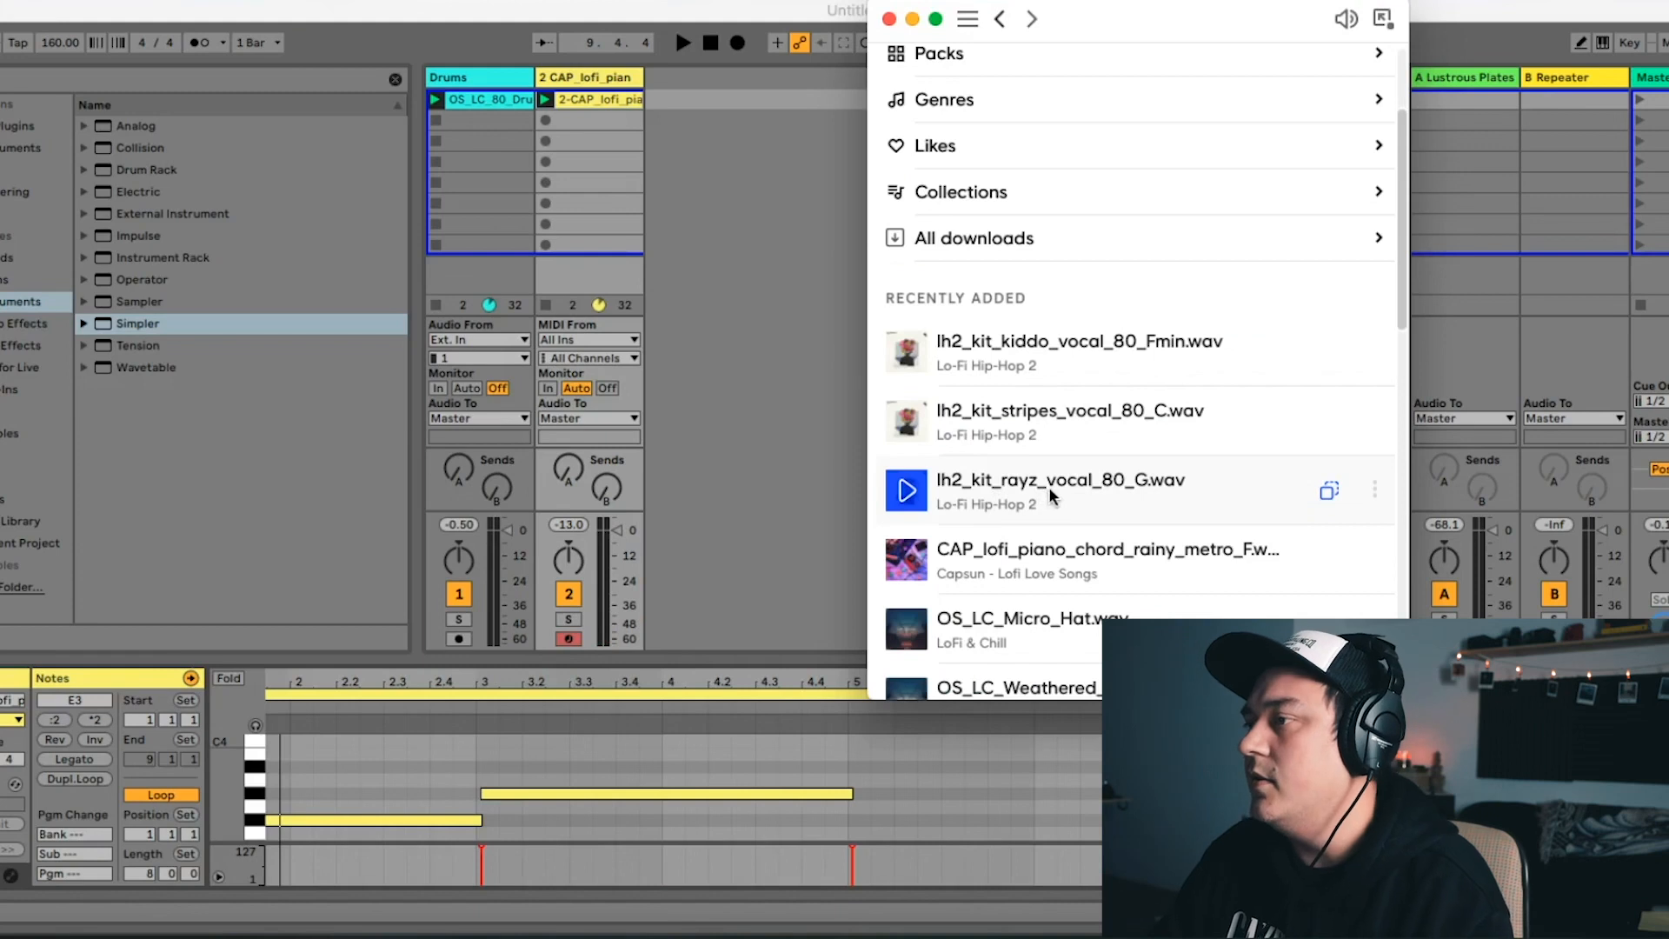
left_click_drag(1054, 483, 663, 103)
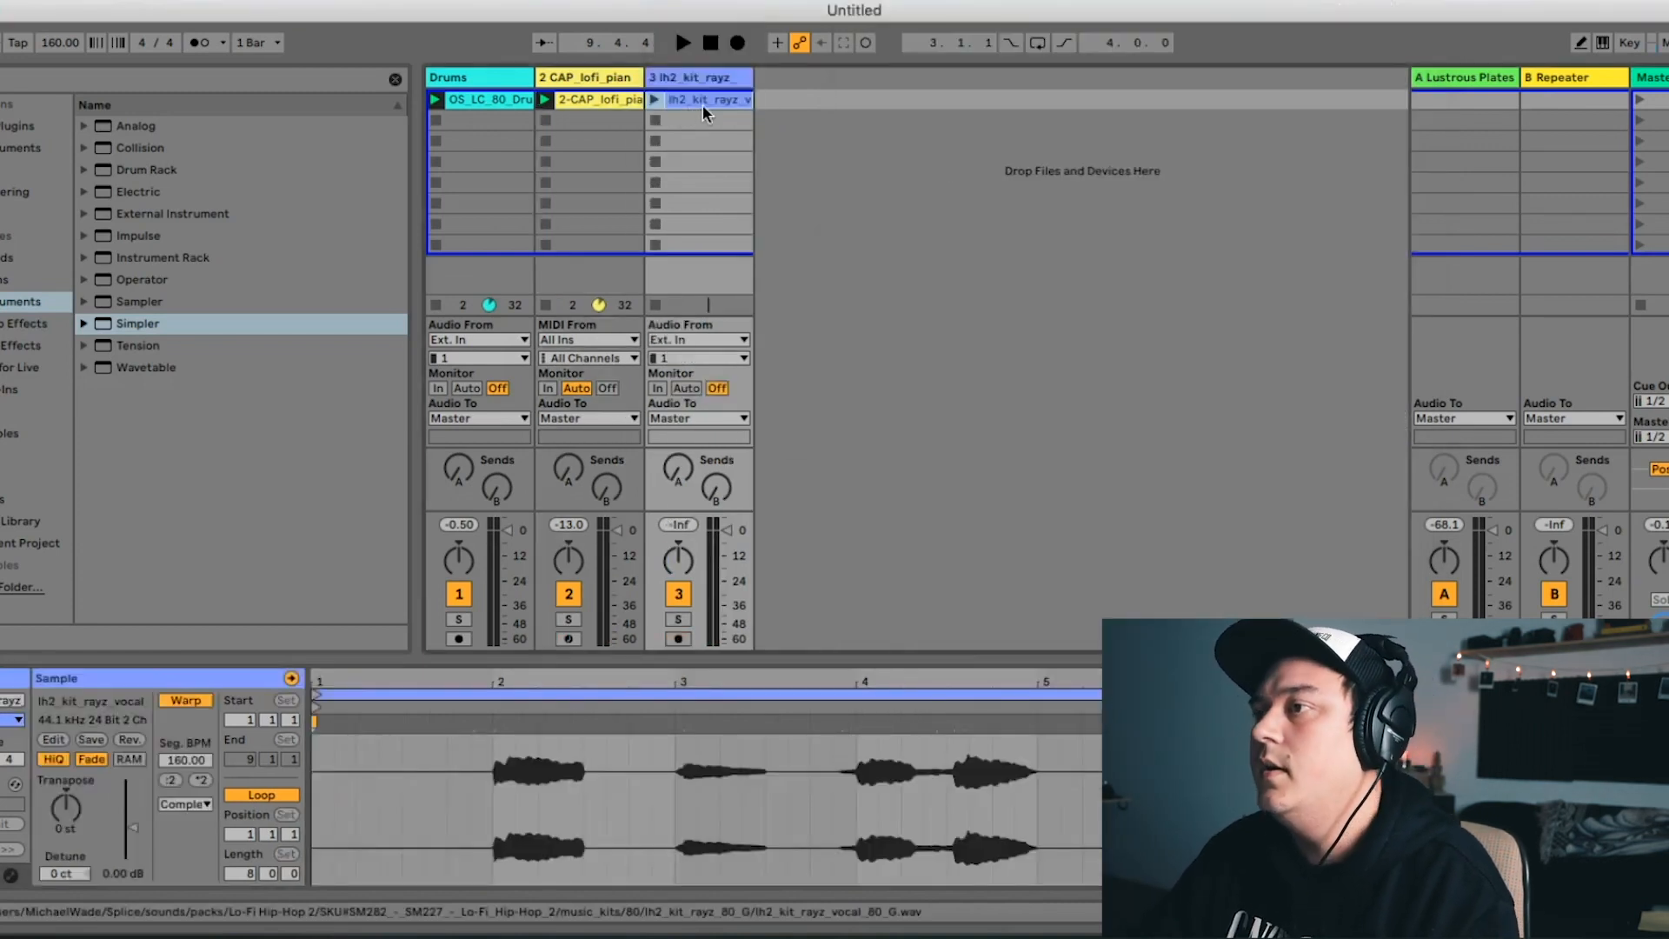
Launch the vocal clip with the other loops and move its start and loop start to 2.1.1
left_click(654, 100)
key("space")
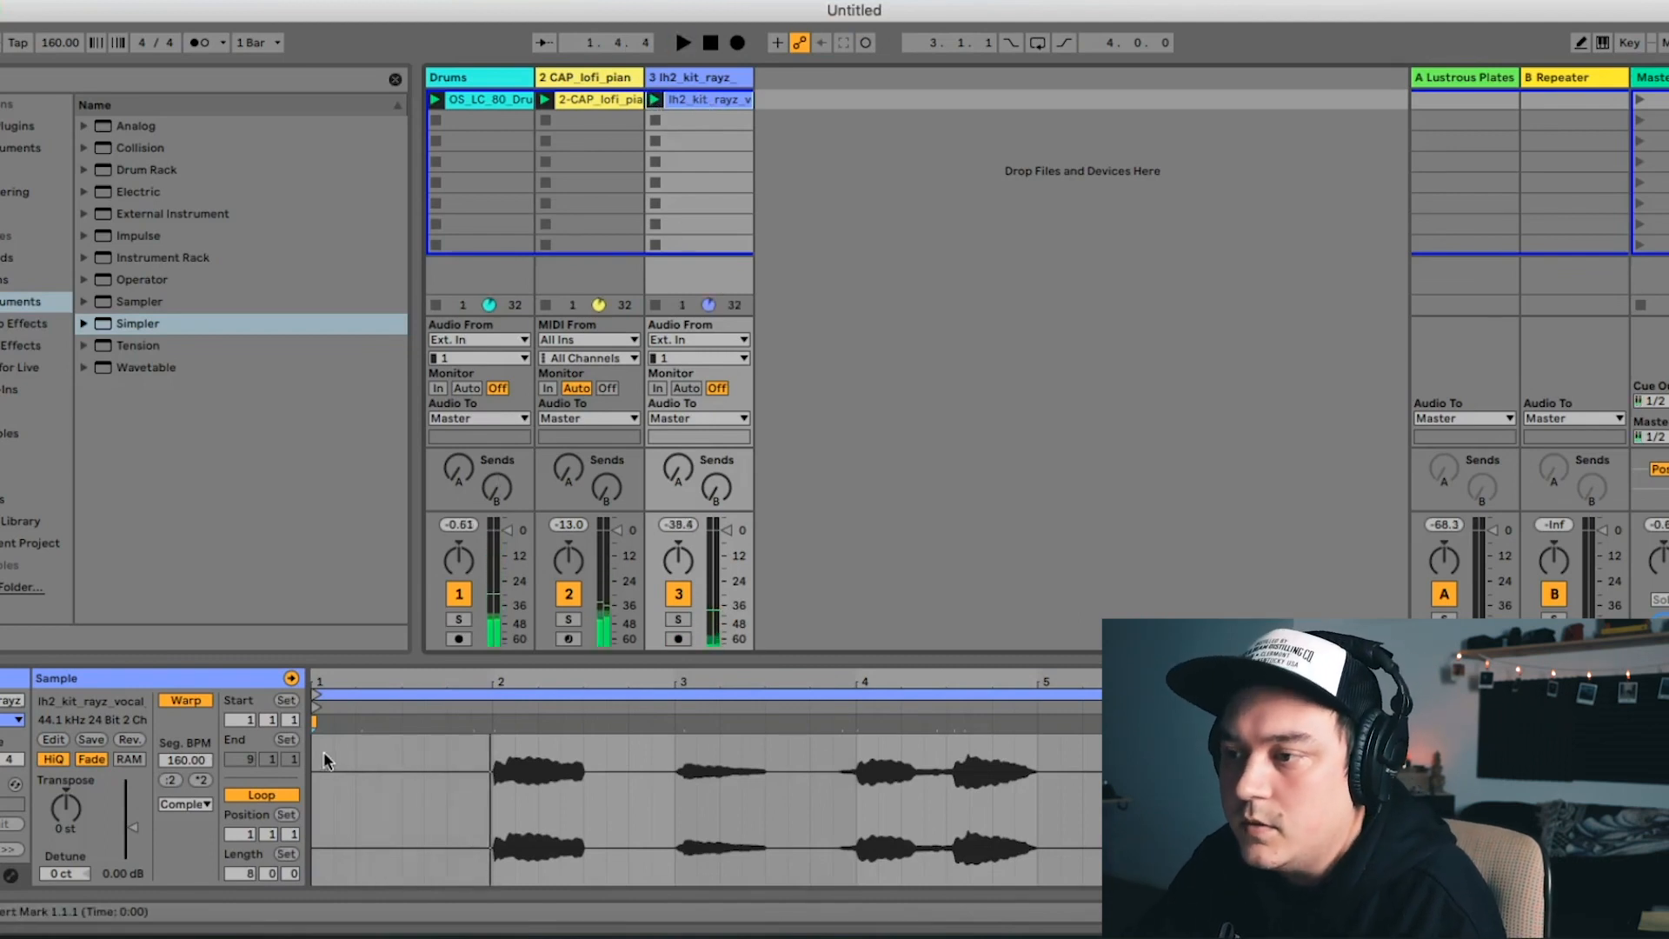
mouse_move(316, 696)
left_mouse_down()
mouse_move(452, 700)
mouse_move(488, 718)
left_mouse_up()
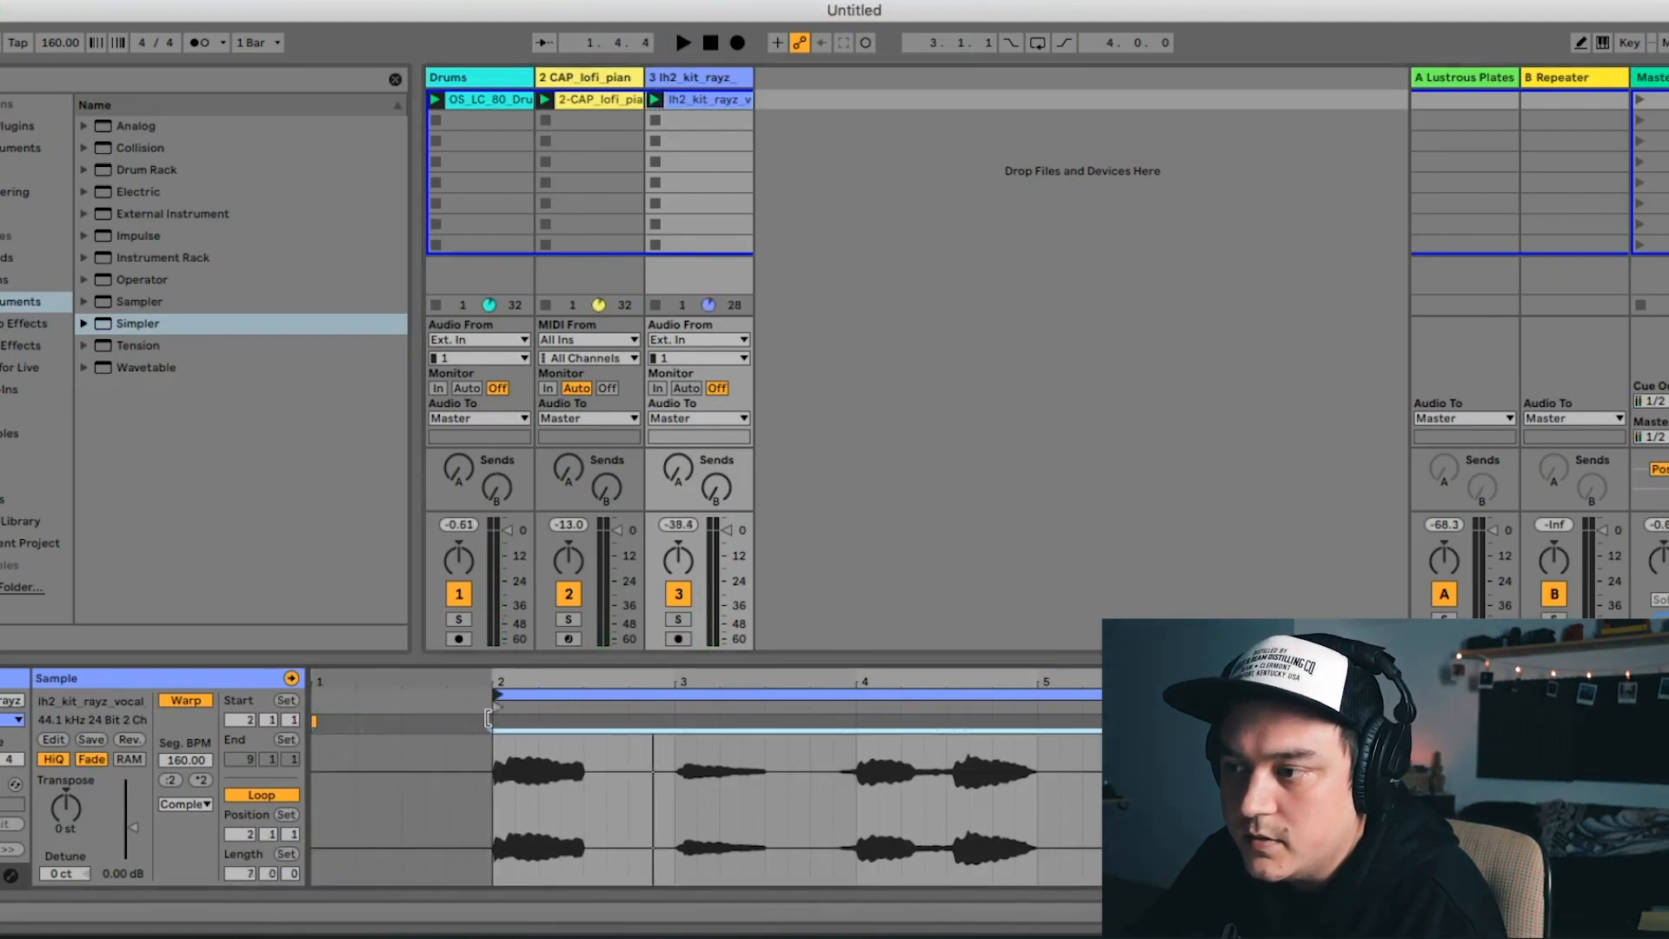
key("space")
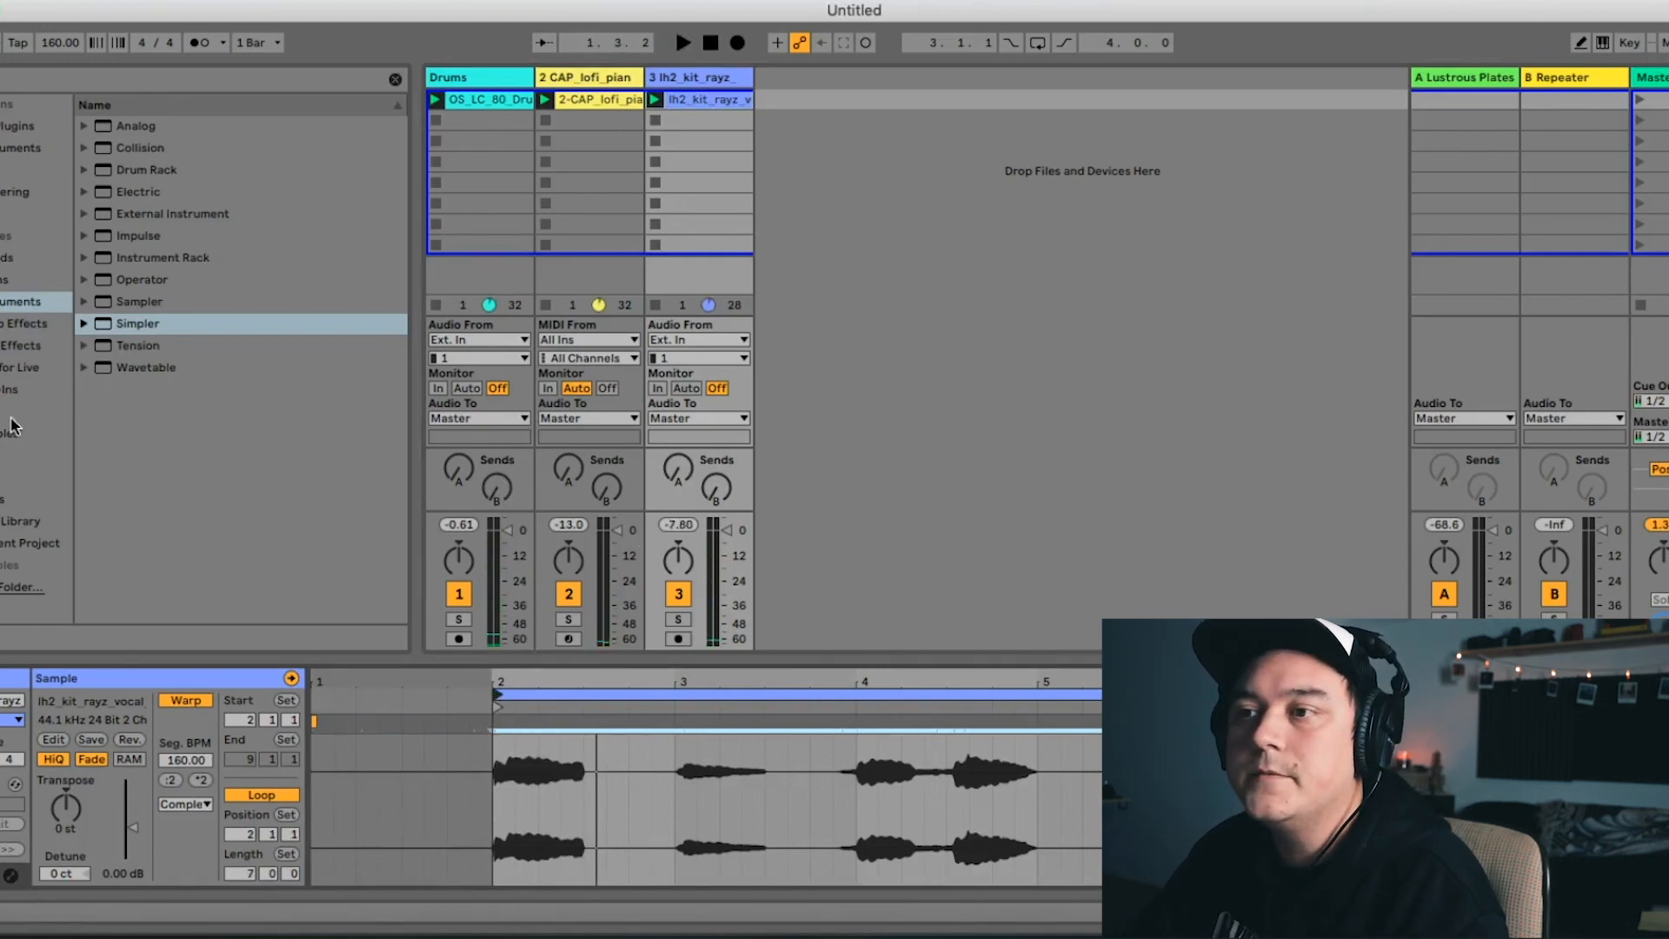
Look through the audio effects and transpose the vocal clip up 2 semitones, with playback running
left_click(31, 325)
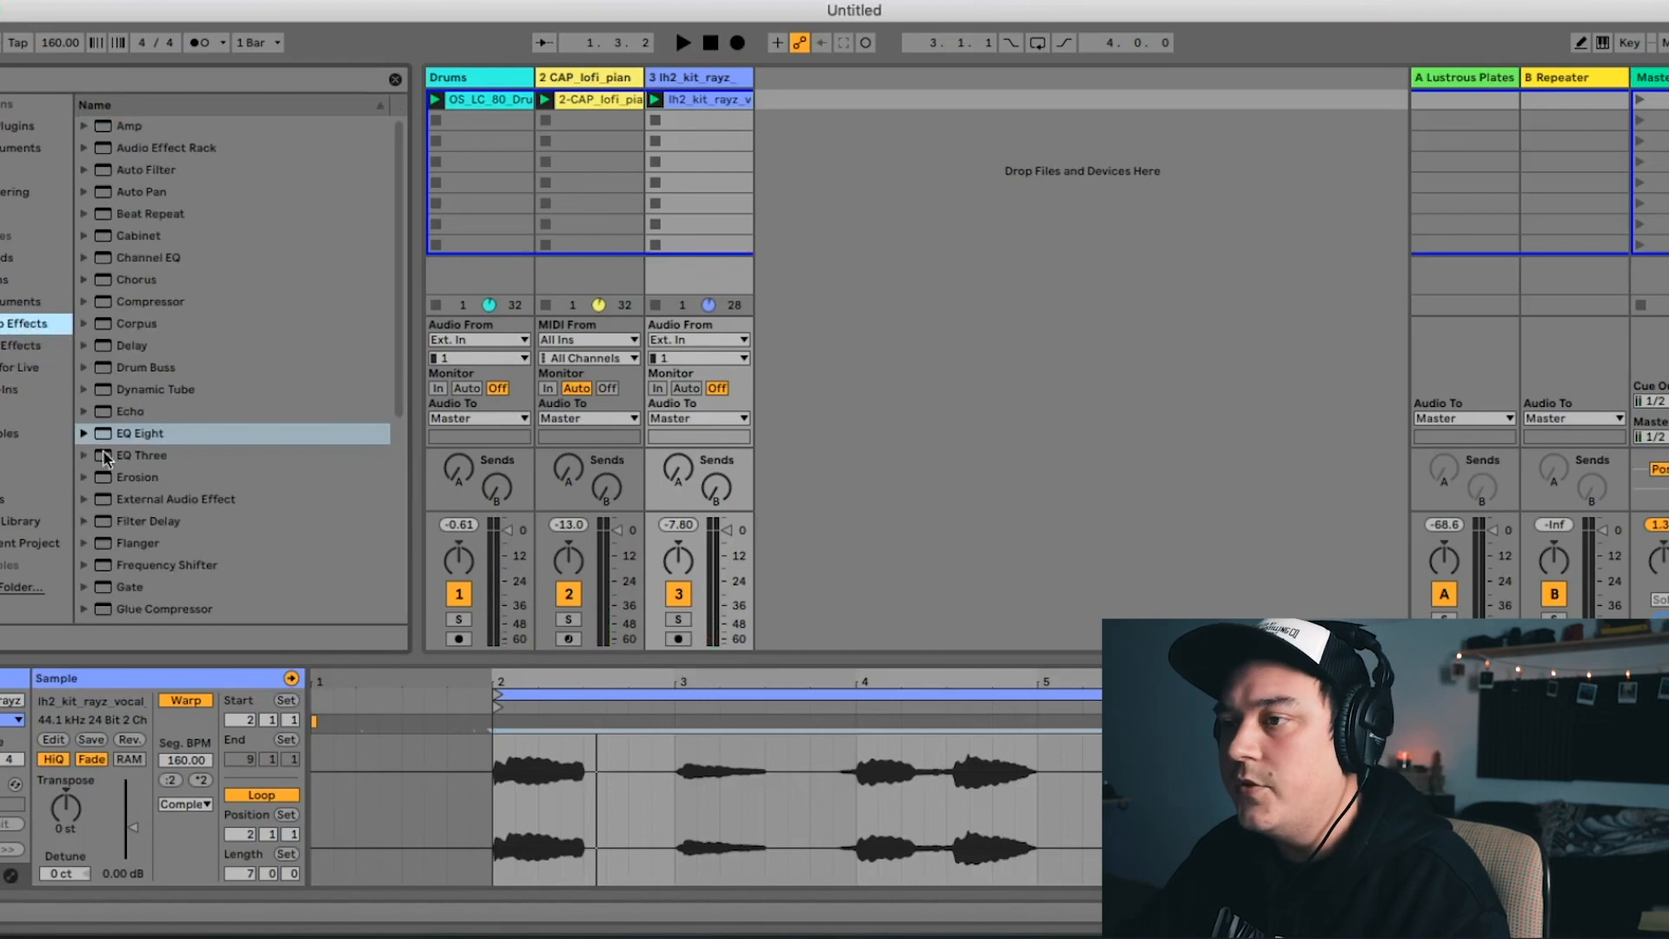
scroll(144, 572, "down", 10)
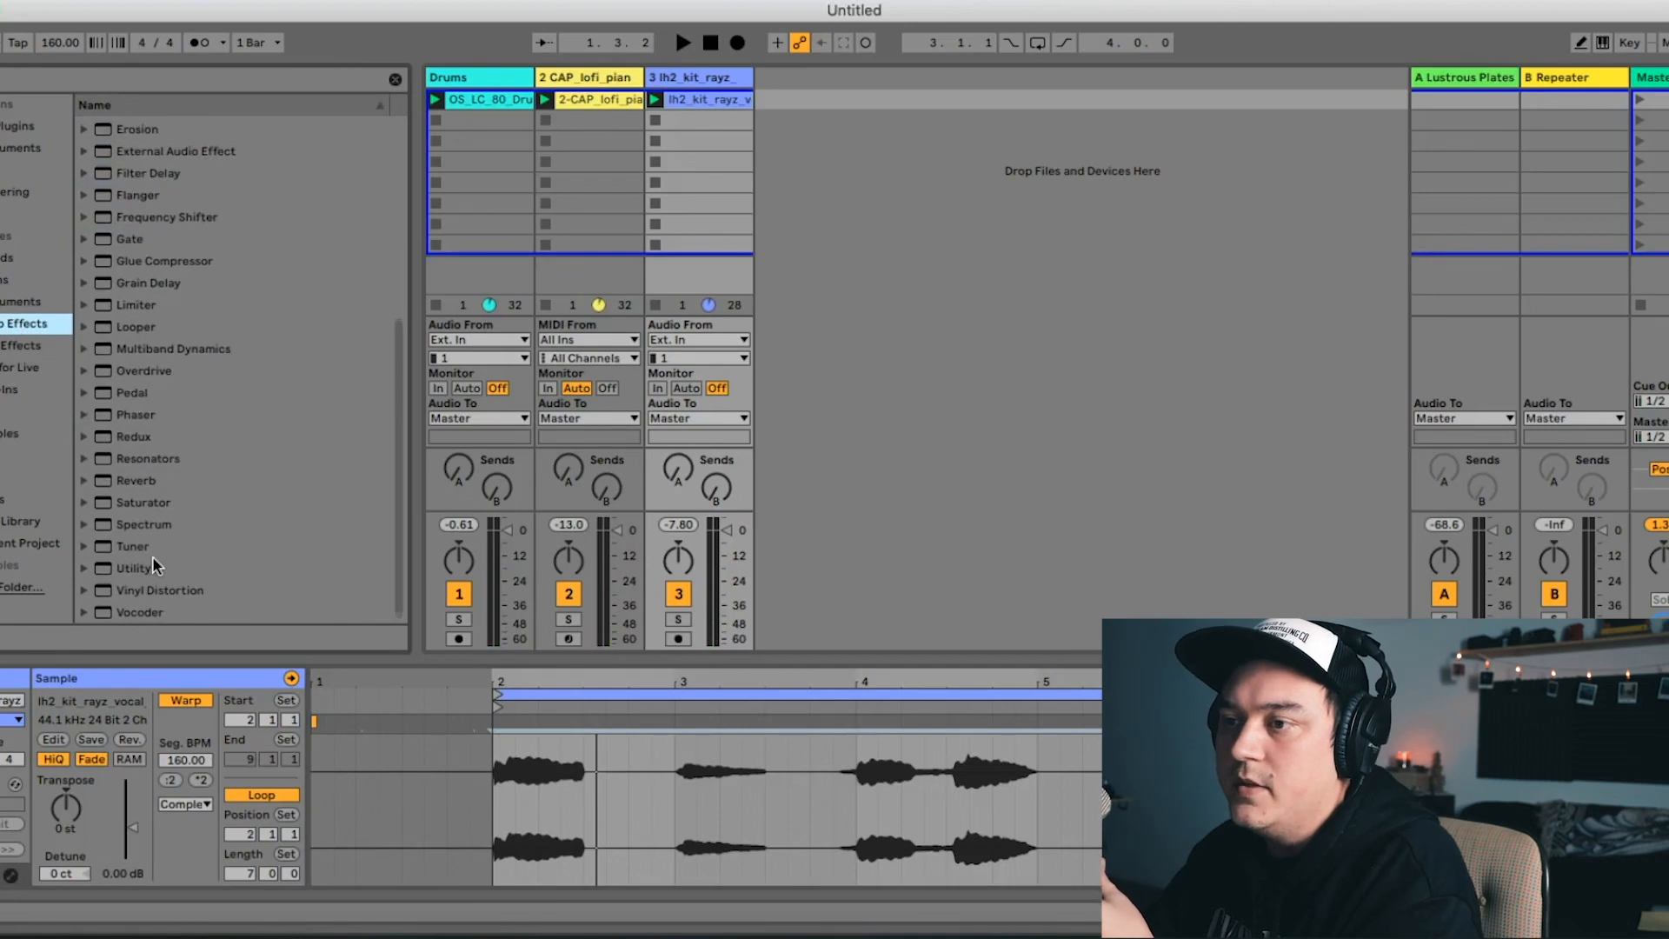
scroll(153, 555, "up", 7)
left_click(136, 463)
key("space")
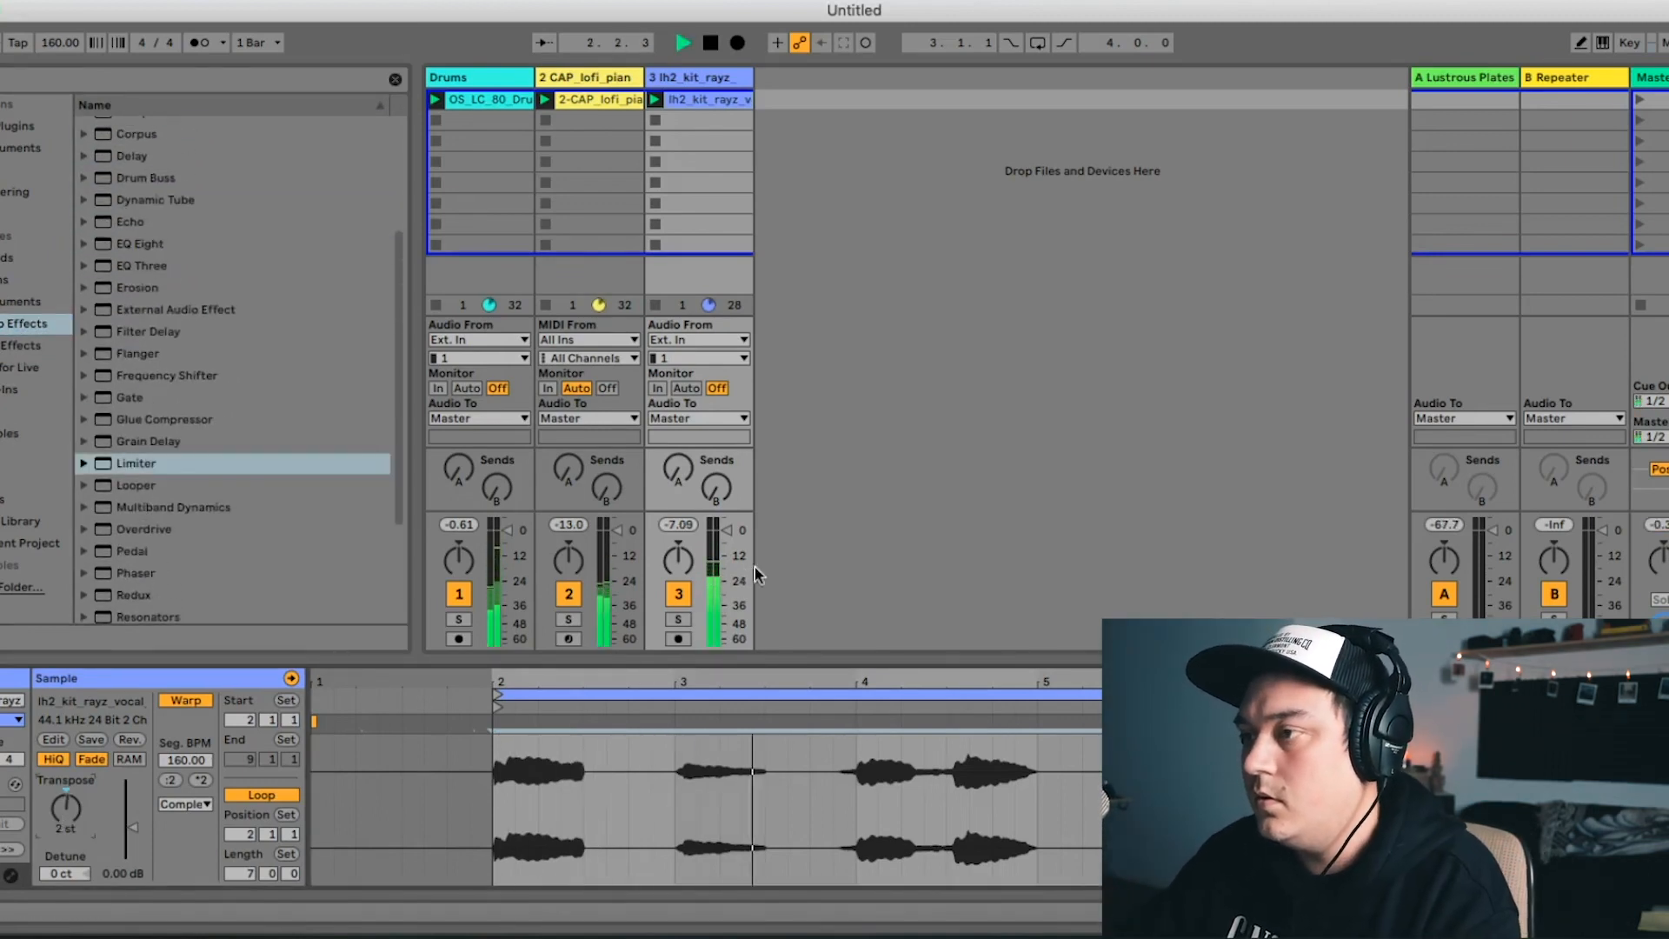
Raise the vocal track's sends to Lustrous Plates and Repeater, lower its volume to about -5.3 dB, and select the Repeater return
left_click_drag(675, 474, 674, 361)
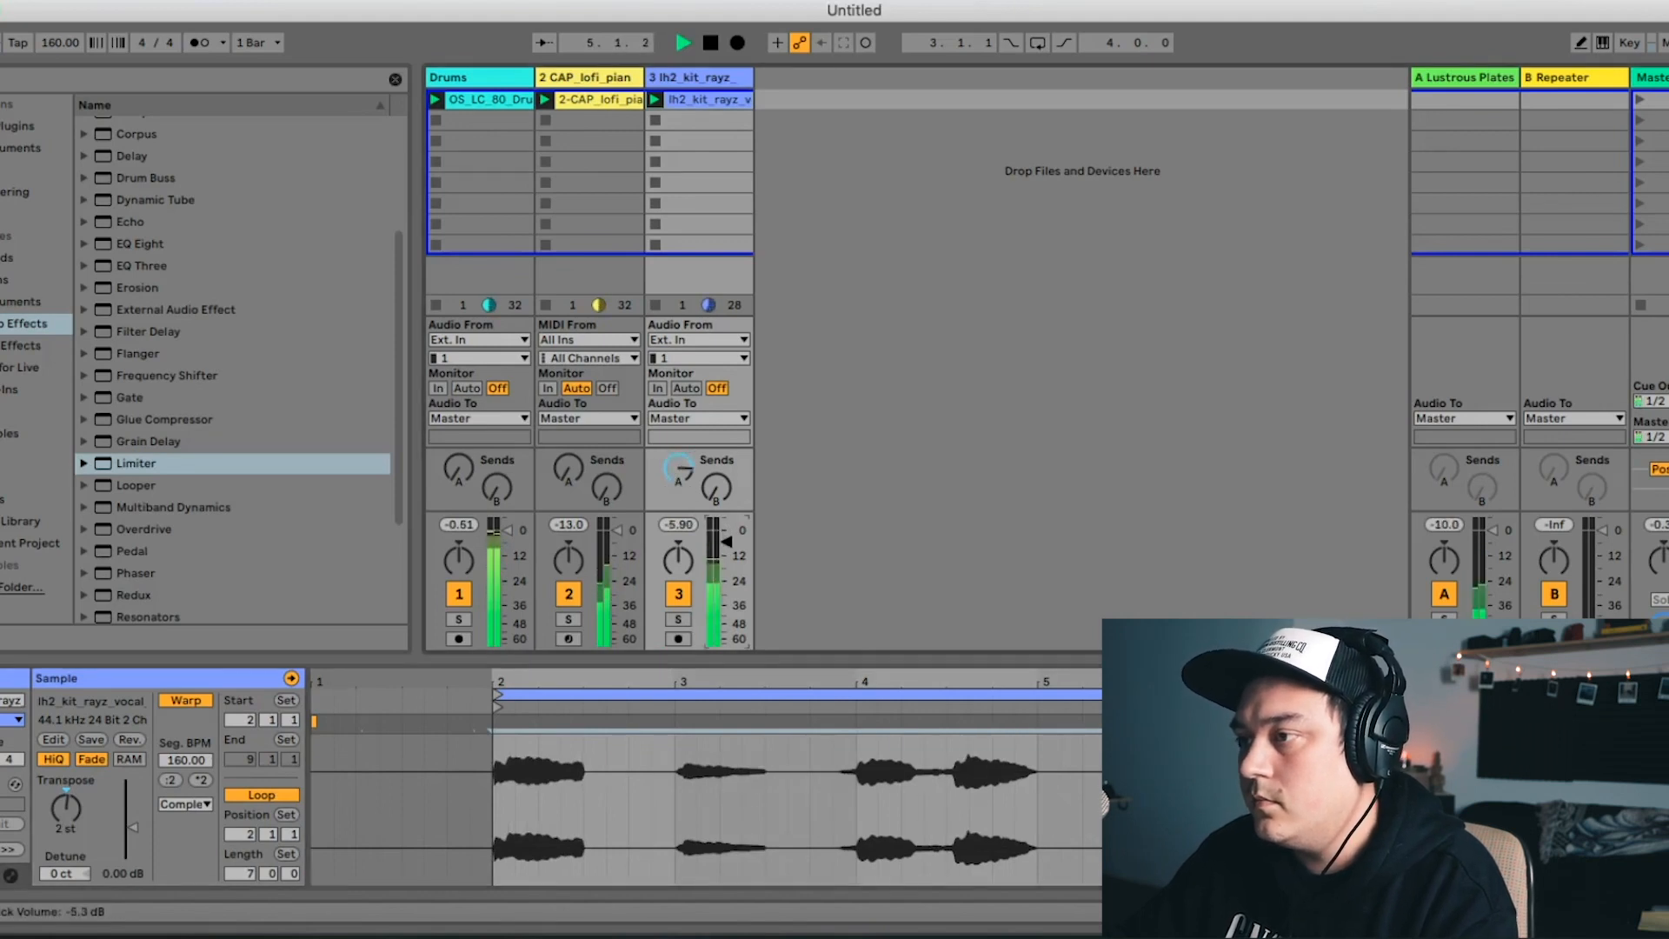
left_click_drag(727, 499, 728, 469)
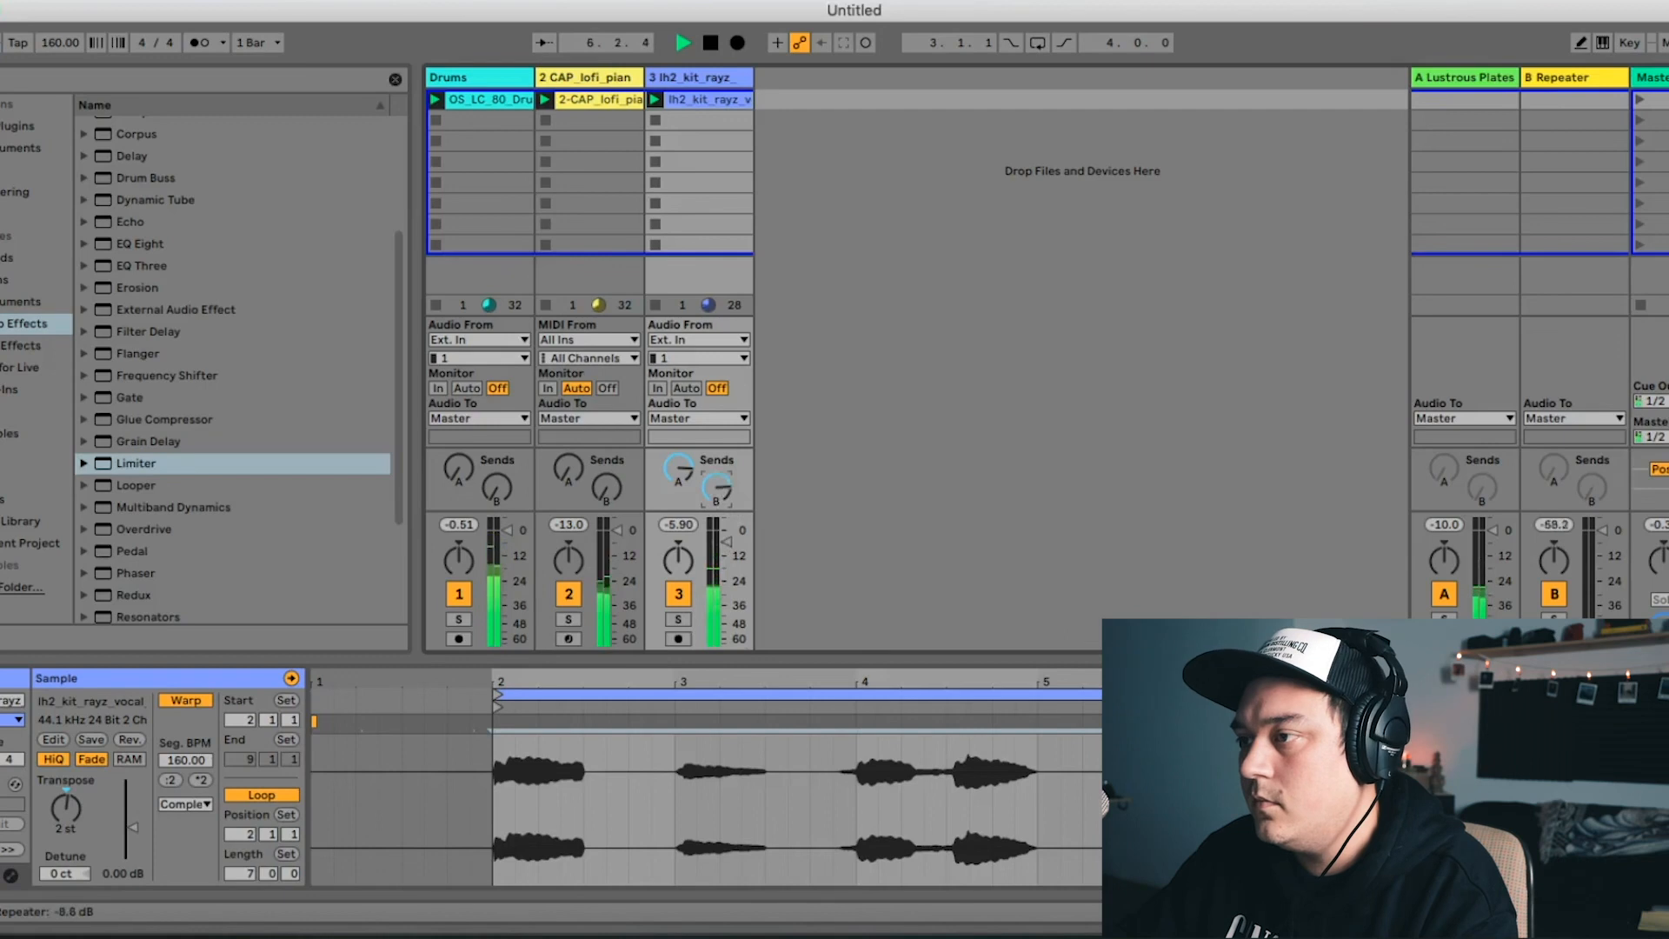
left_click(1564, 77)
key("space")
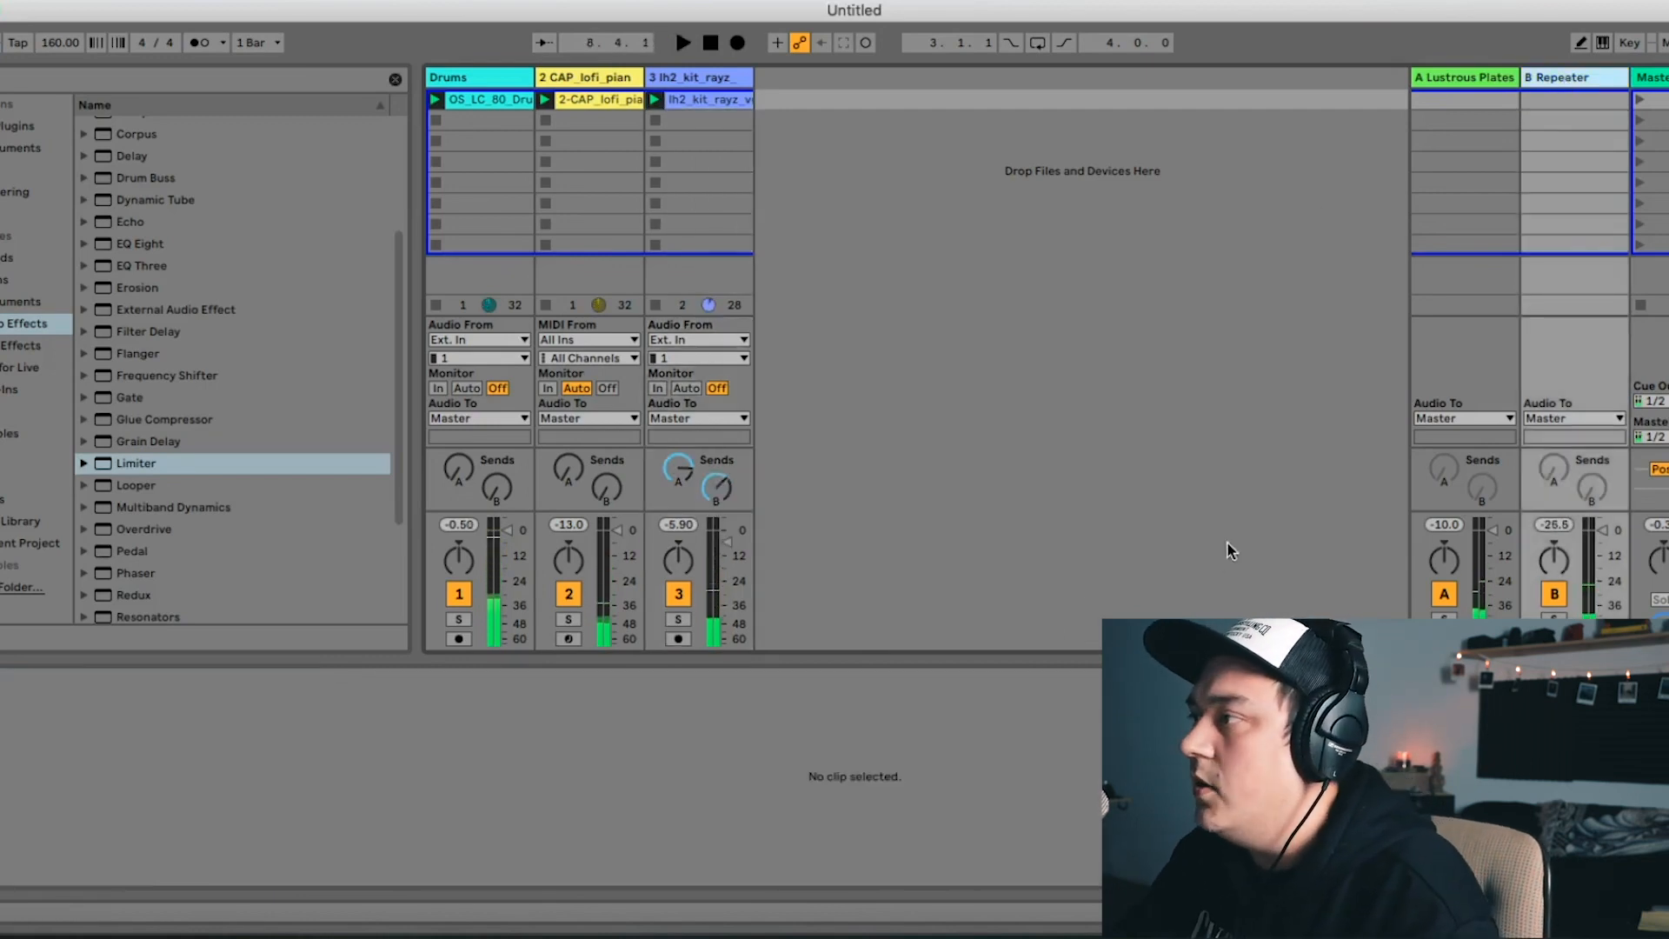
Open the Repeater plugin on return B, switch its linked 1/4 delay to dotted timing, audition it, and close the plugin window
left_click(1586, 94)
double_click(1577, 82)
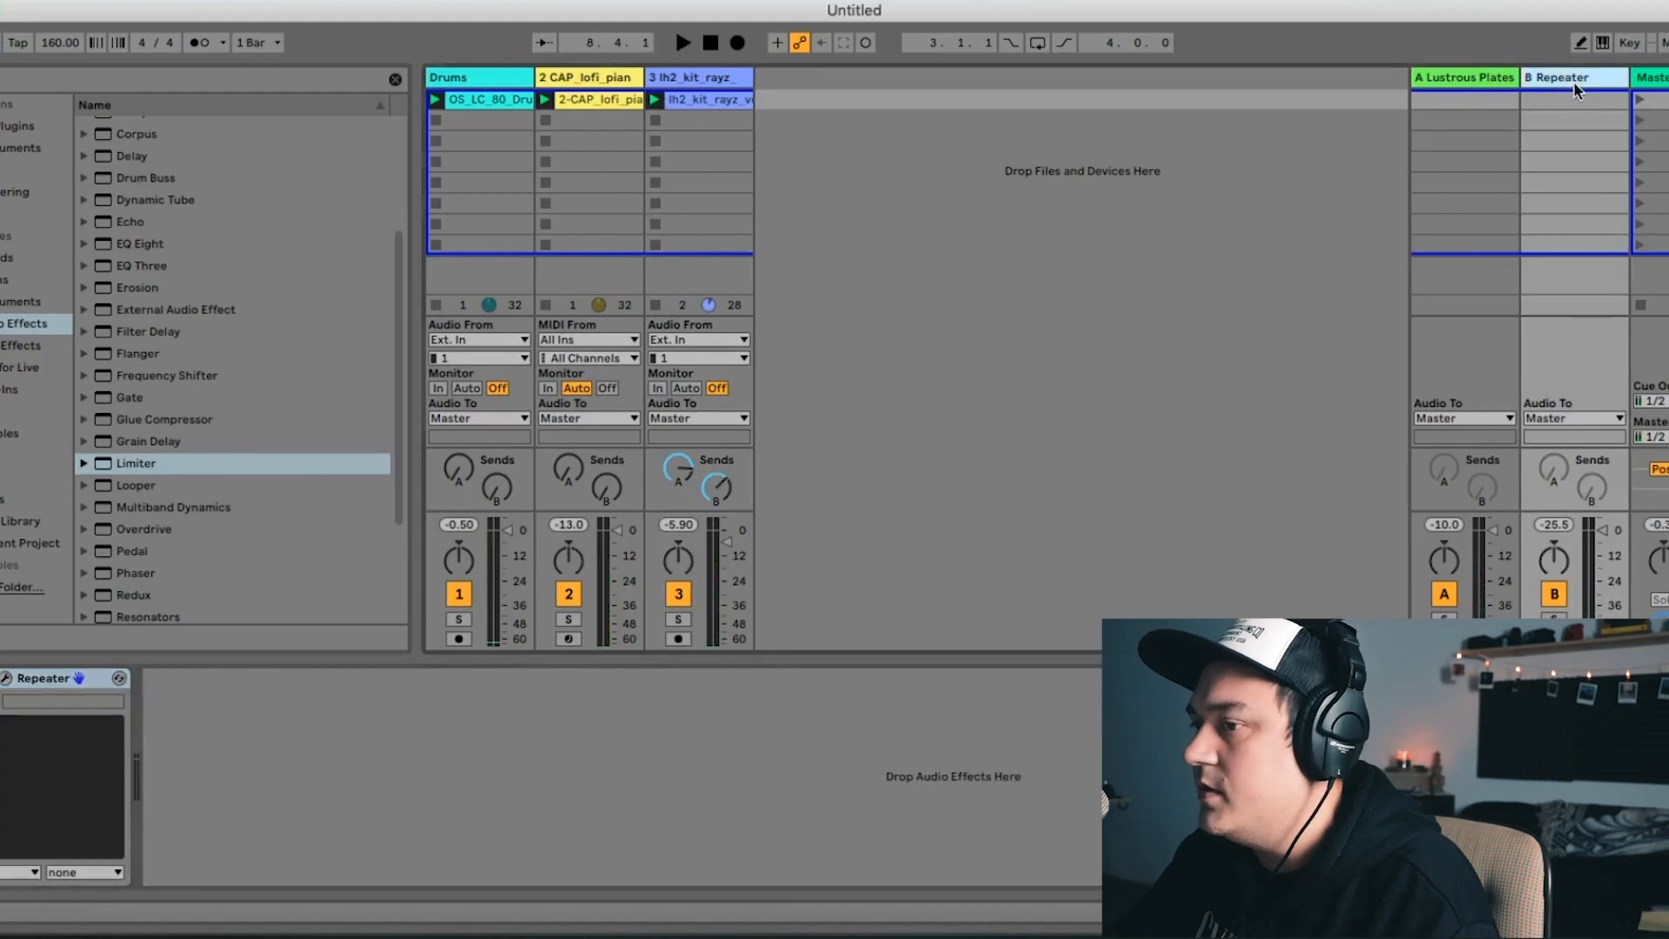
left_click(6, 680)
left_click(250, 285)
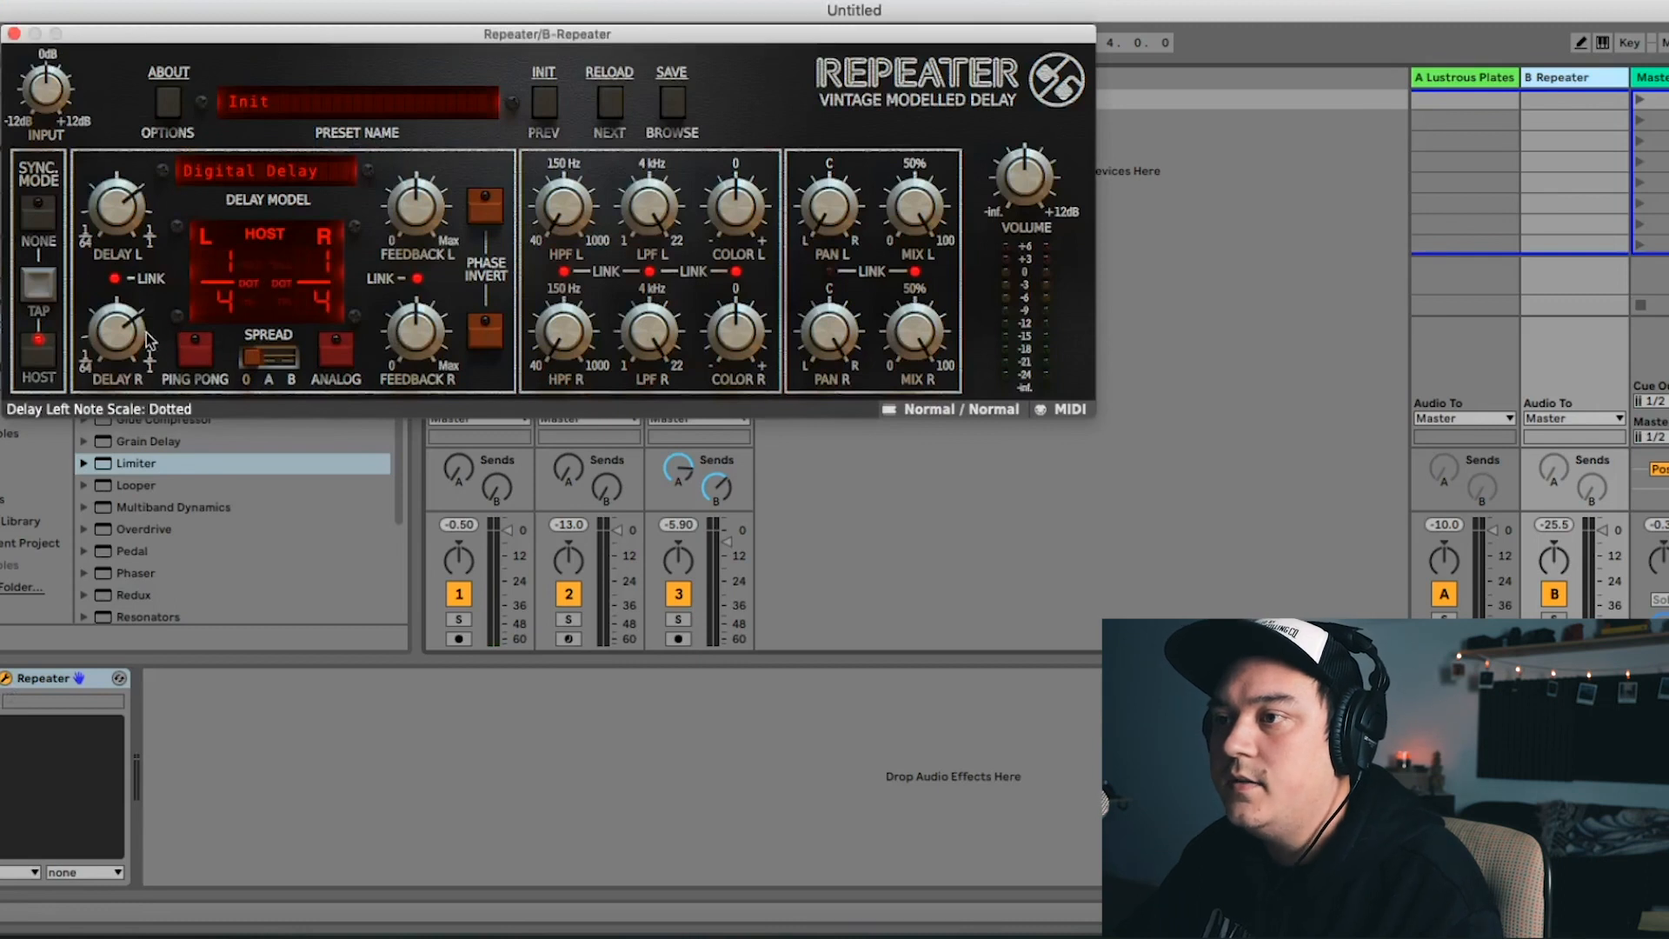
key("space")
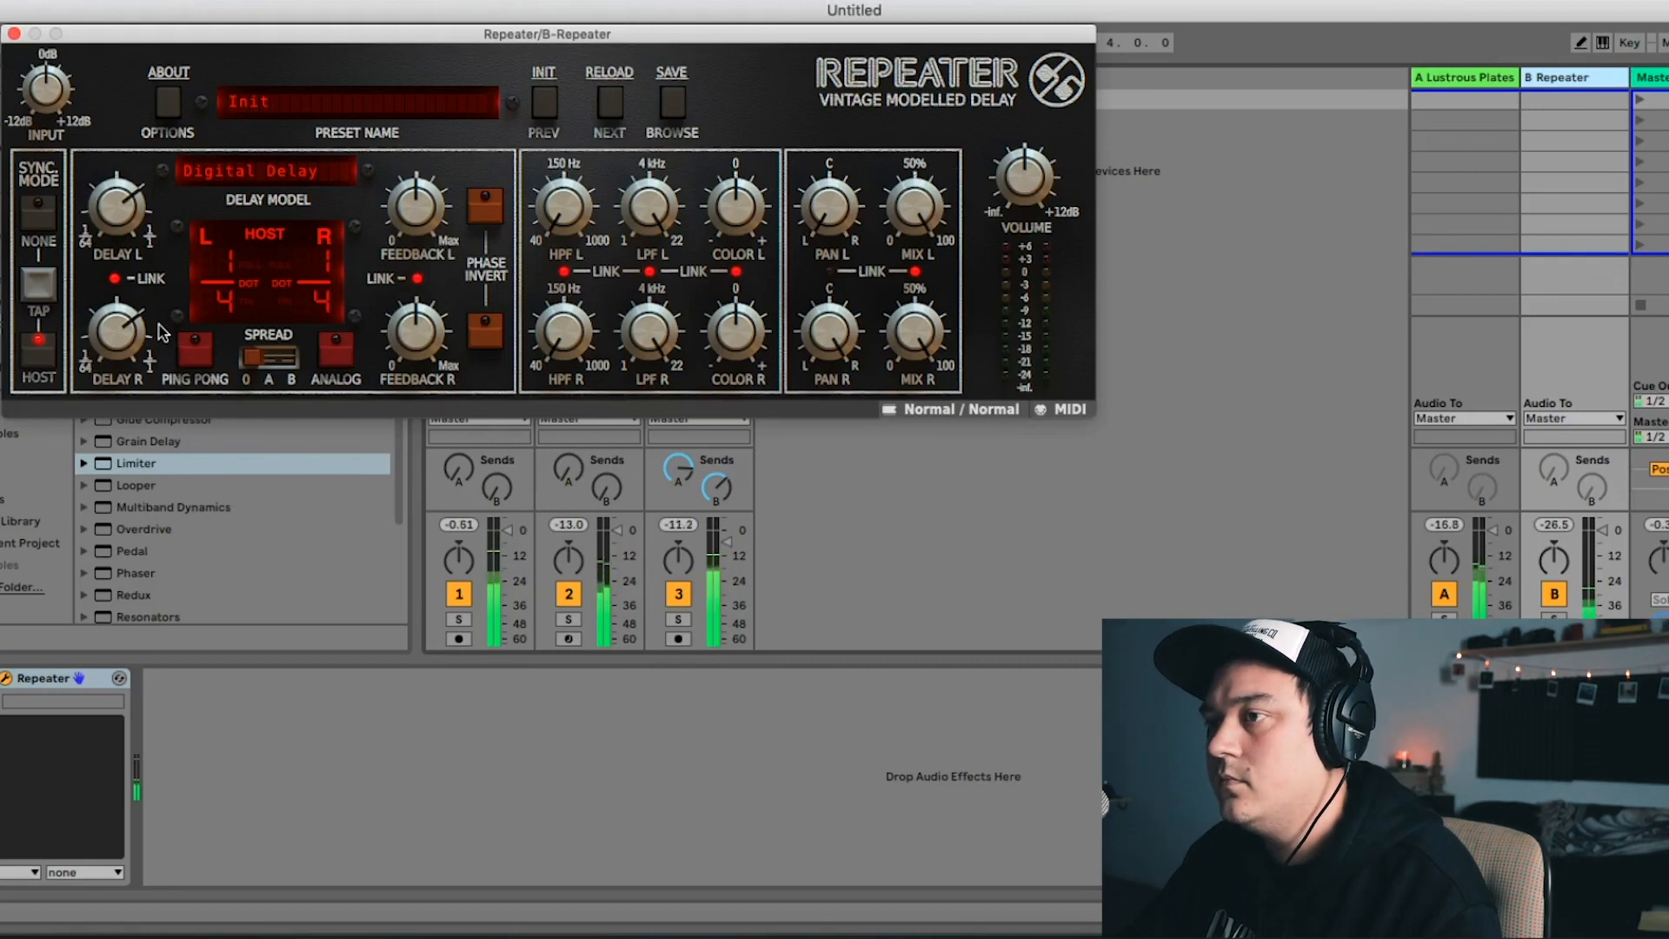
left_click(15, 33)
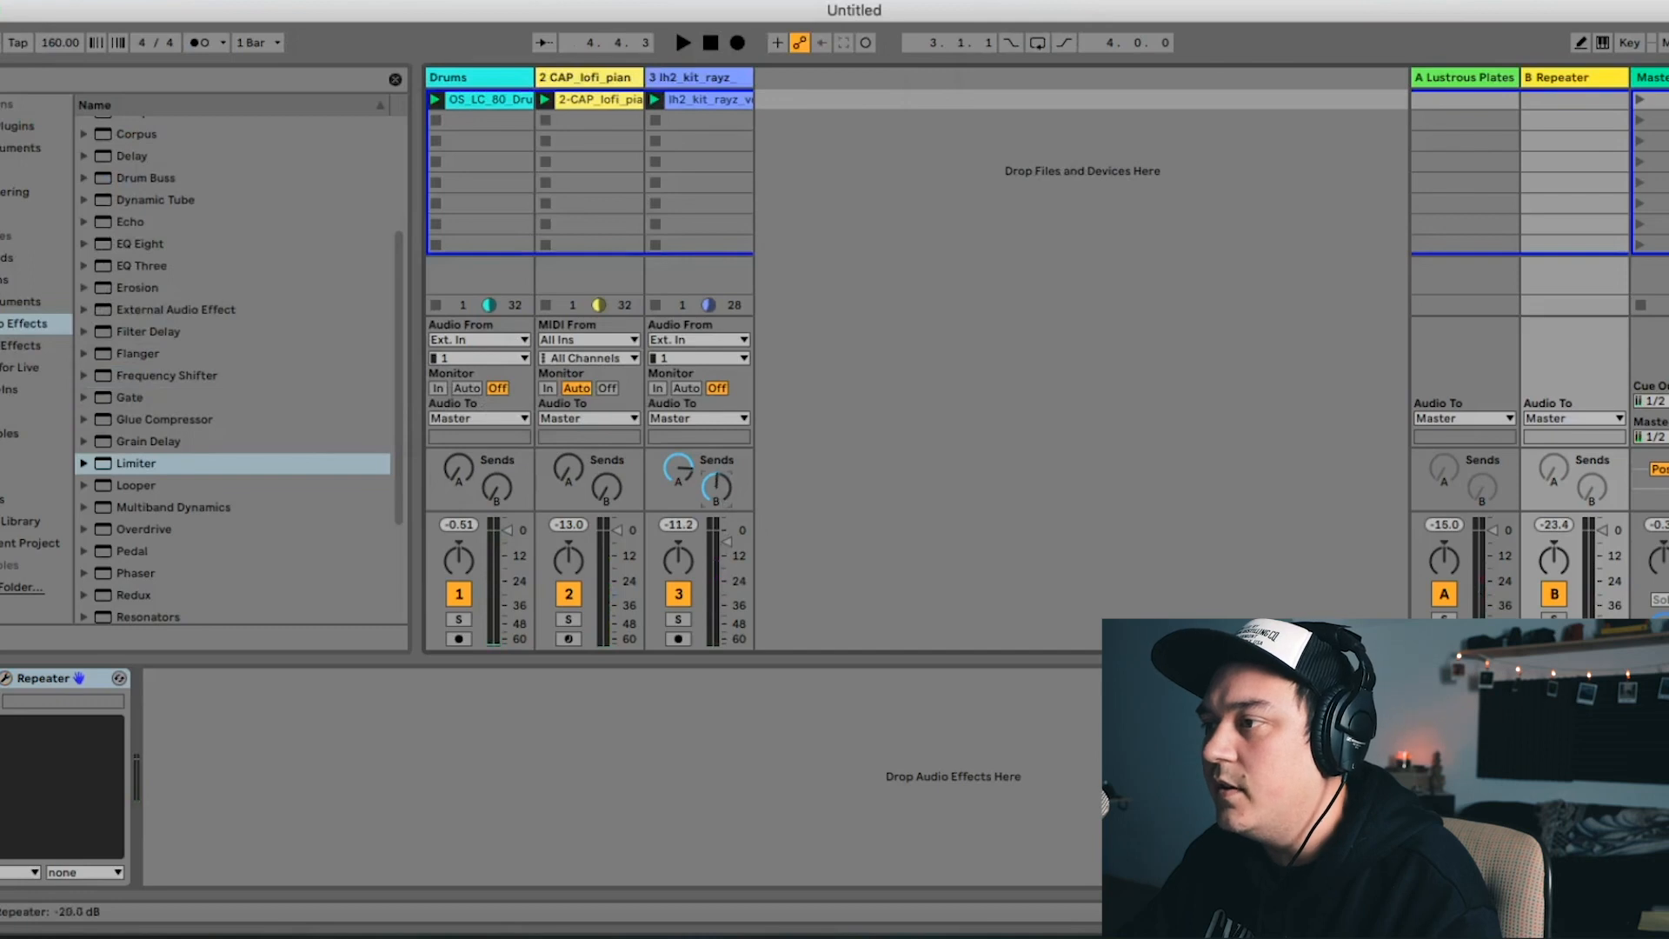
Lower the vocal track's Repeater send to -20 dB and its volume to about -6 dB while the loops play
key("space")
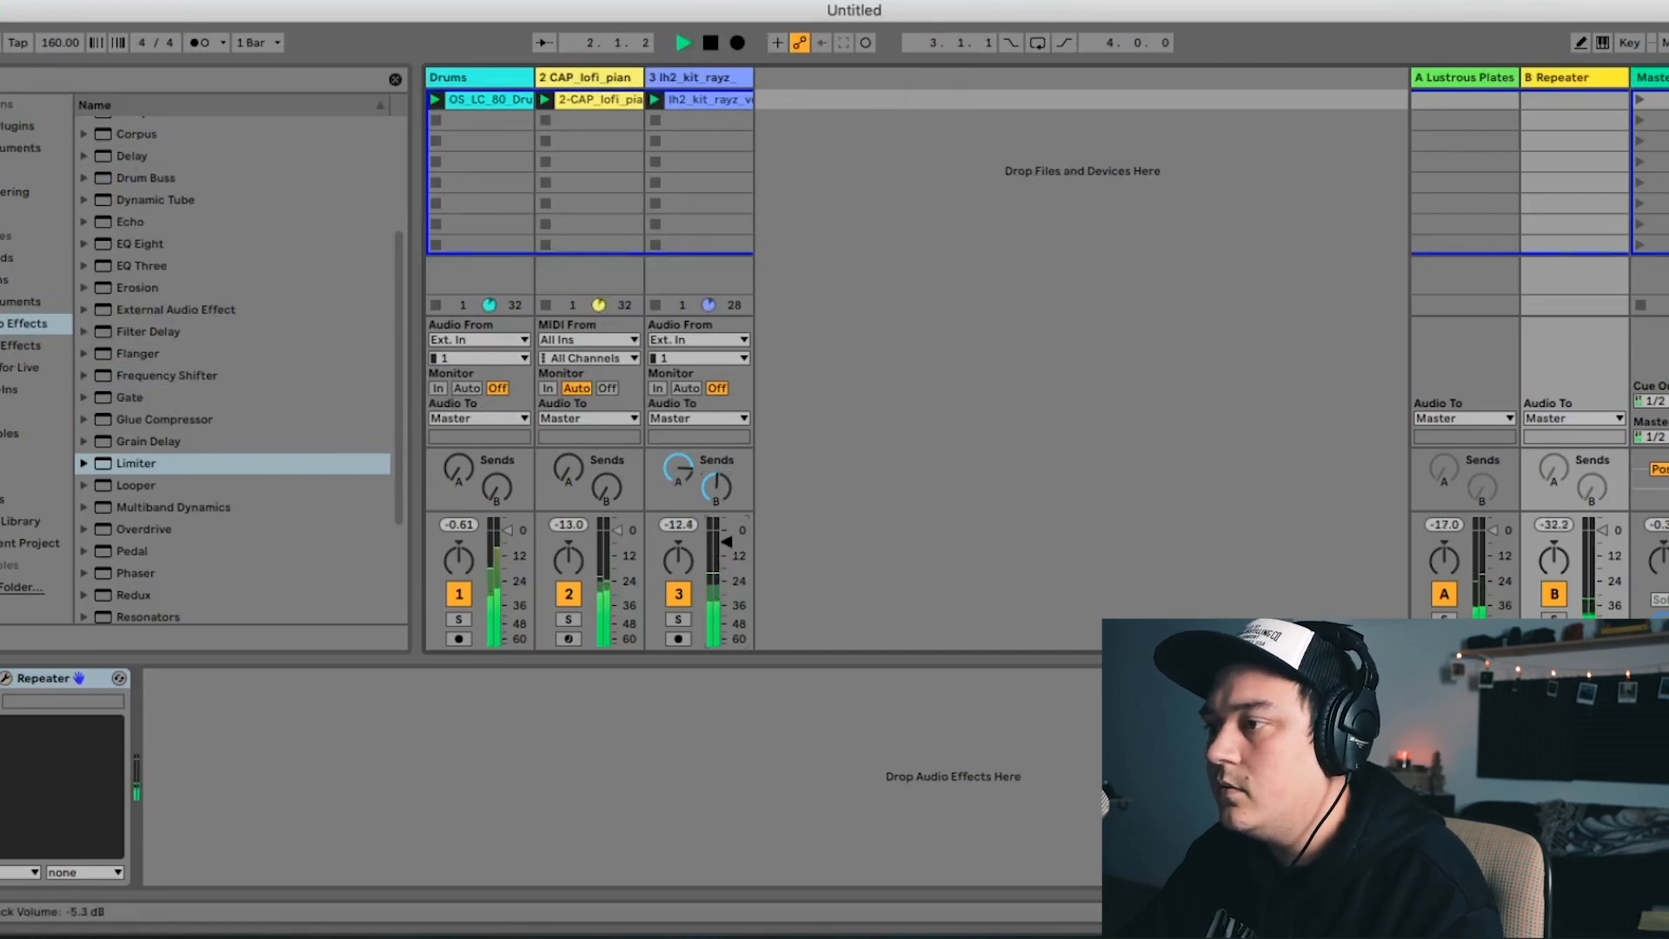
left_click_drag(726, 545, 727, 543)
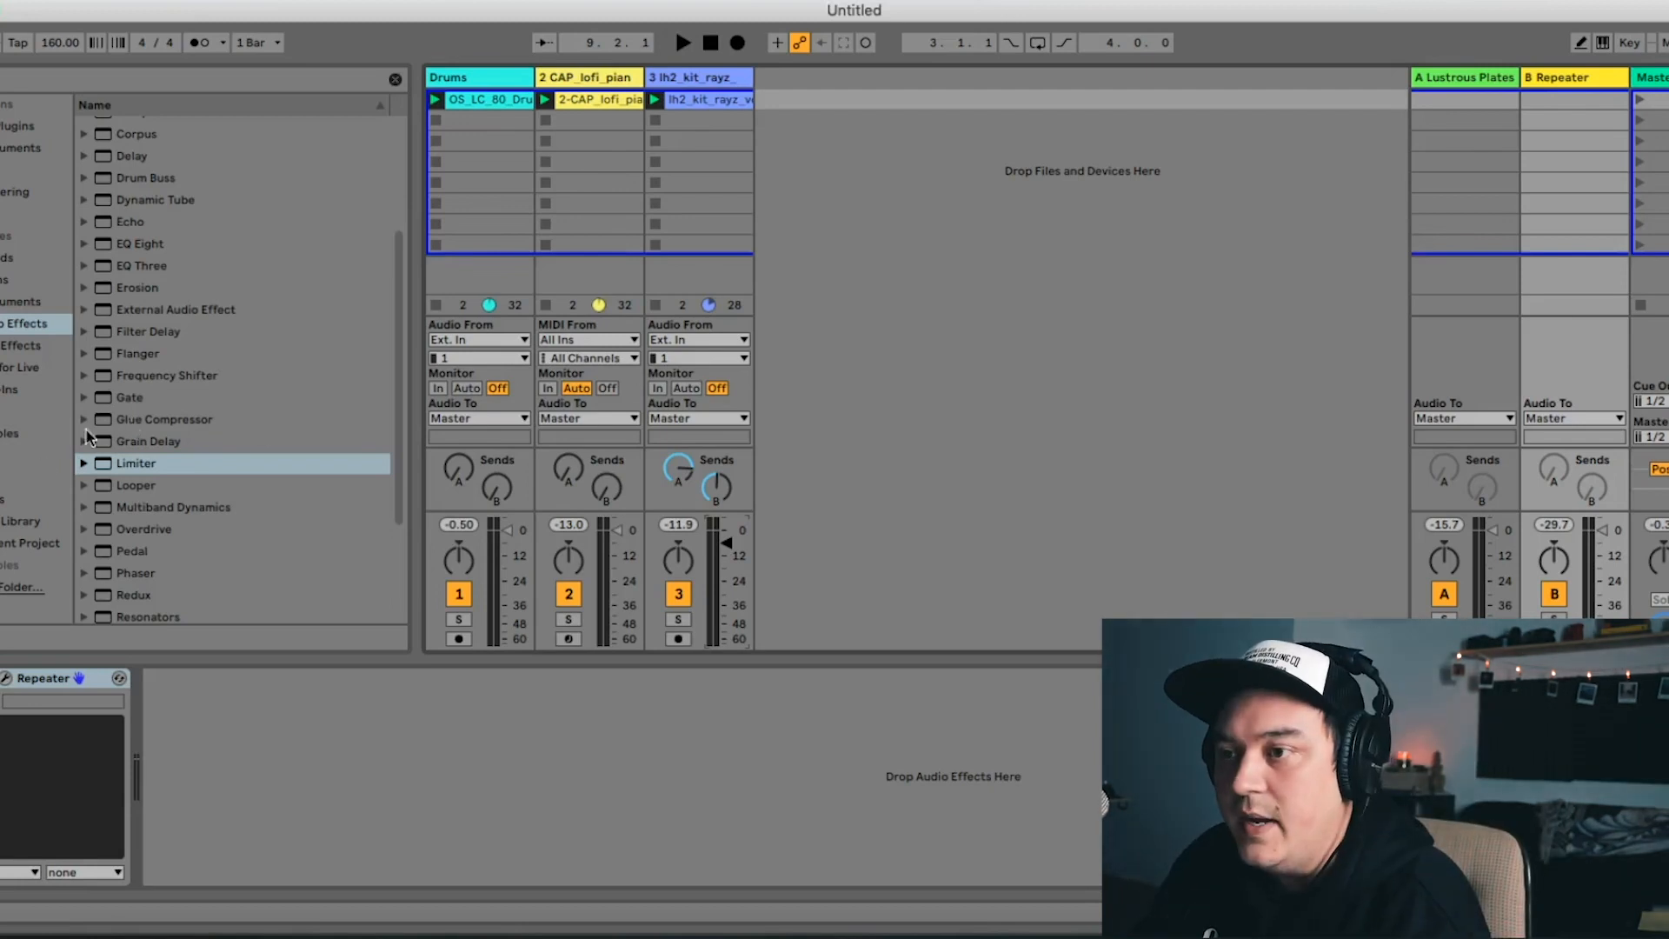
Load the Sonny808.adv Sampler preset from the user library onto a new MIDI track
left_click(13, 525)
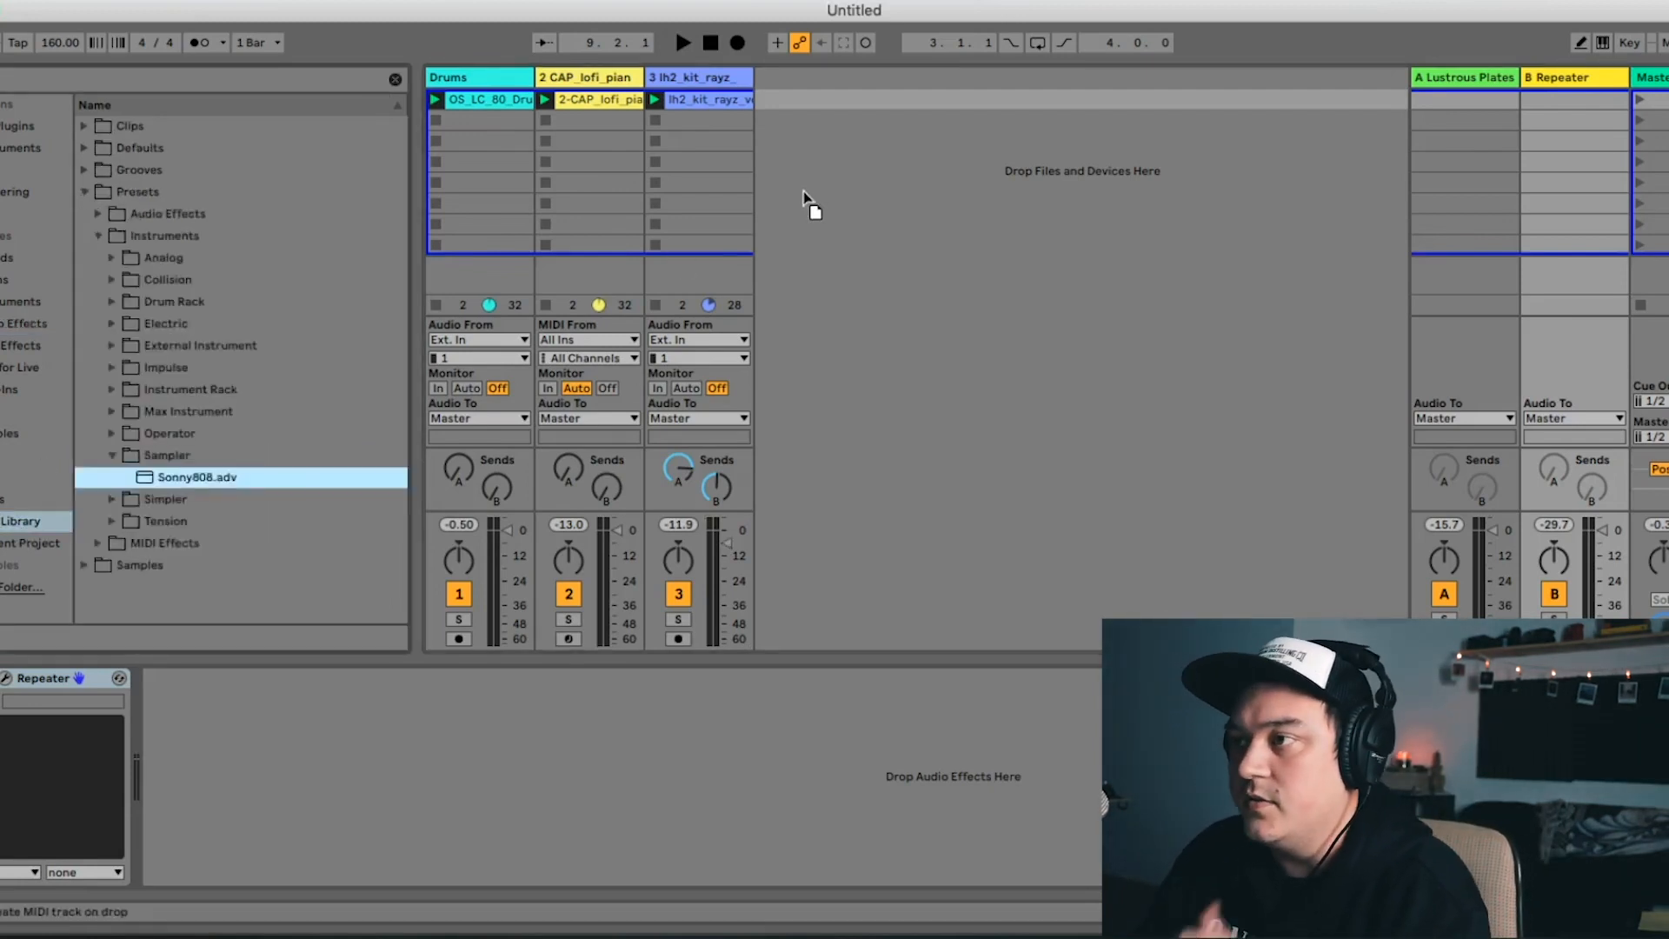
left_click_drag(809, 205, 805, 185)
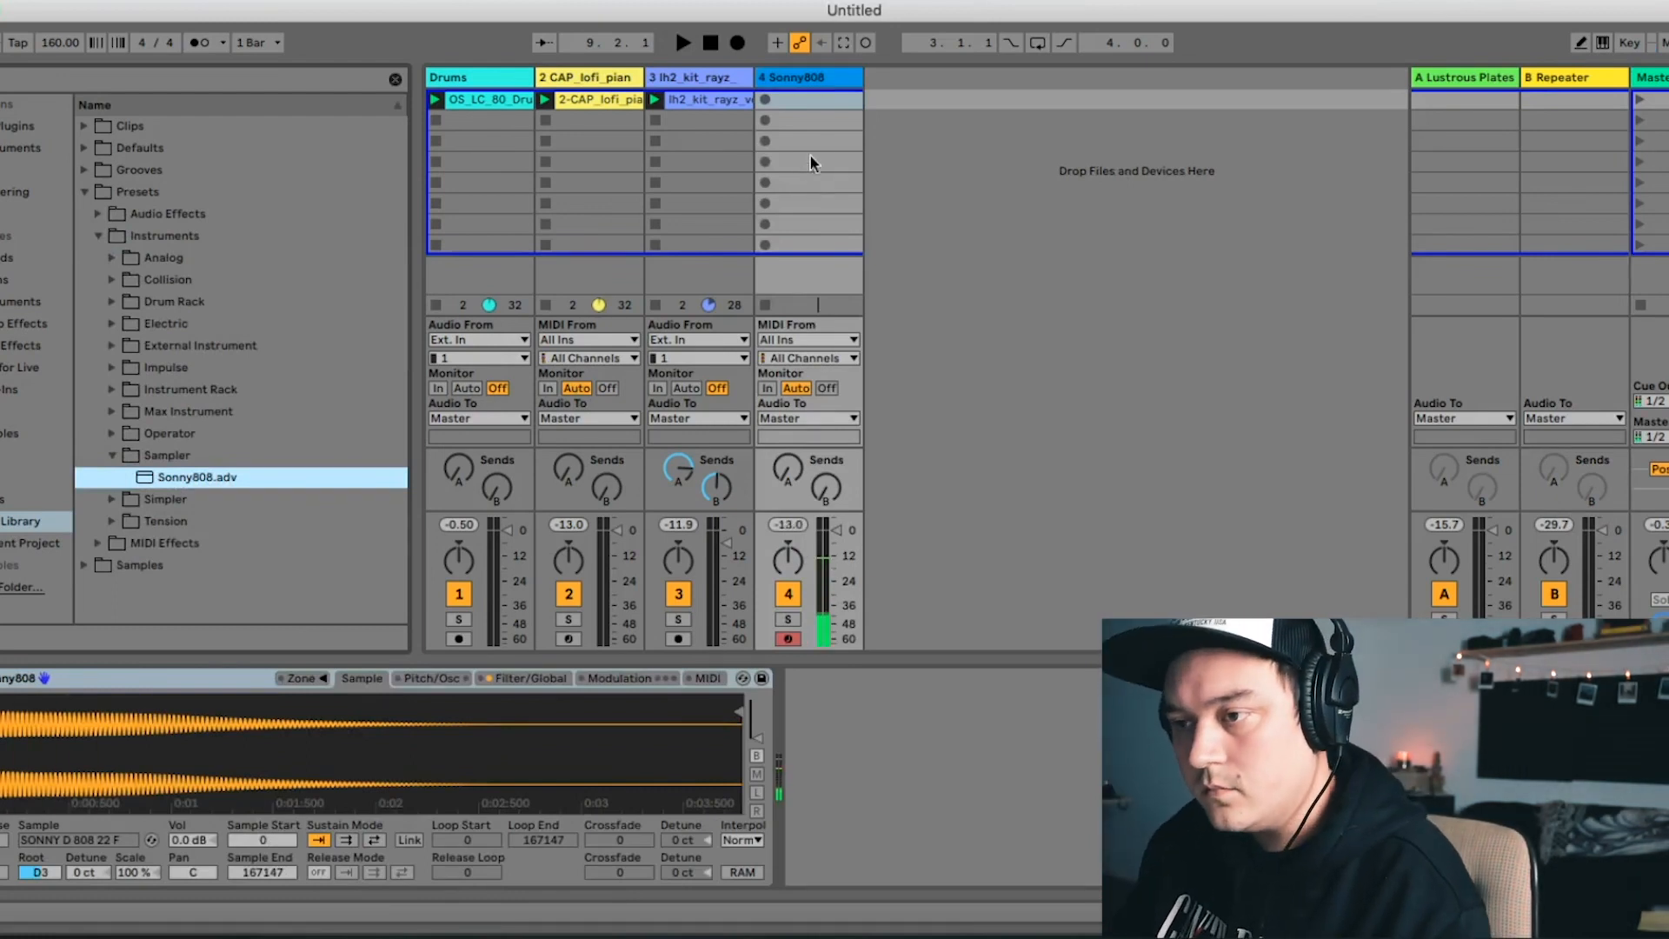
In the arrangement, lay an empty looping MIDI clip on the Sonny808 track up to about bar 9 and move the unfolded track below Drums
key("Tab")
left_click_drag(460, 477, 559, 467)
left_click_drag(554, 301, 571, 369)
left_click_drag(475, 114, 684, 115)
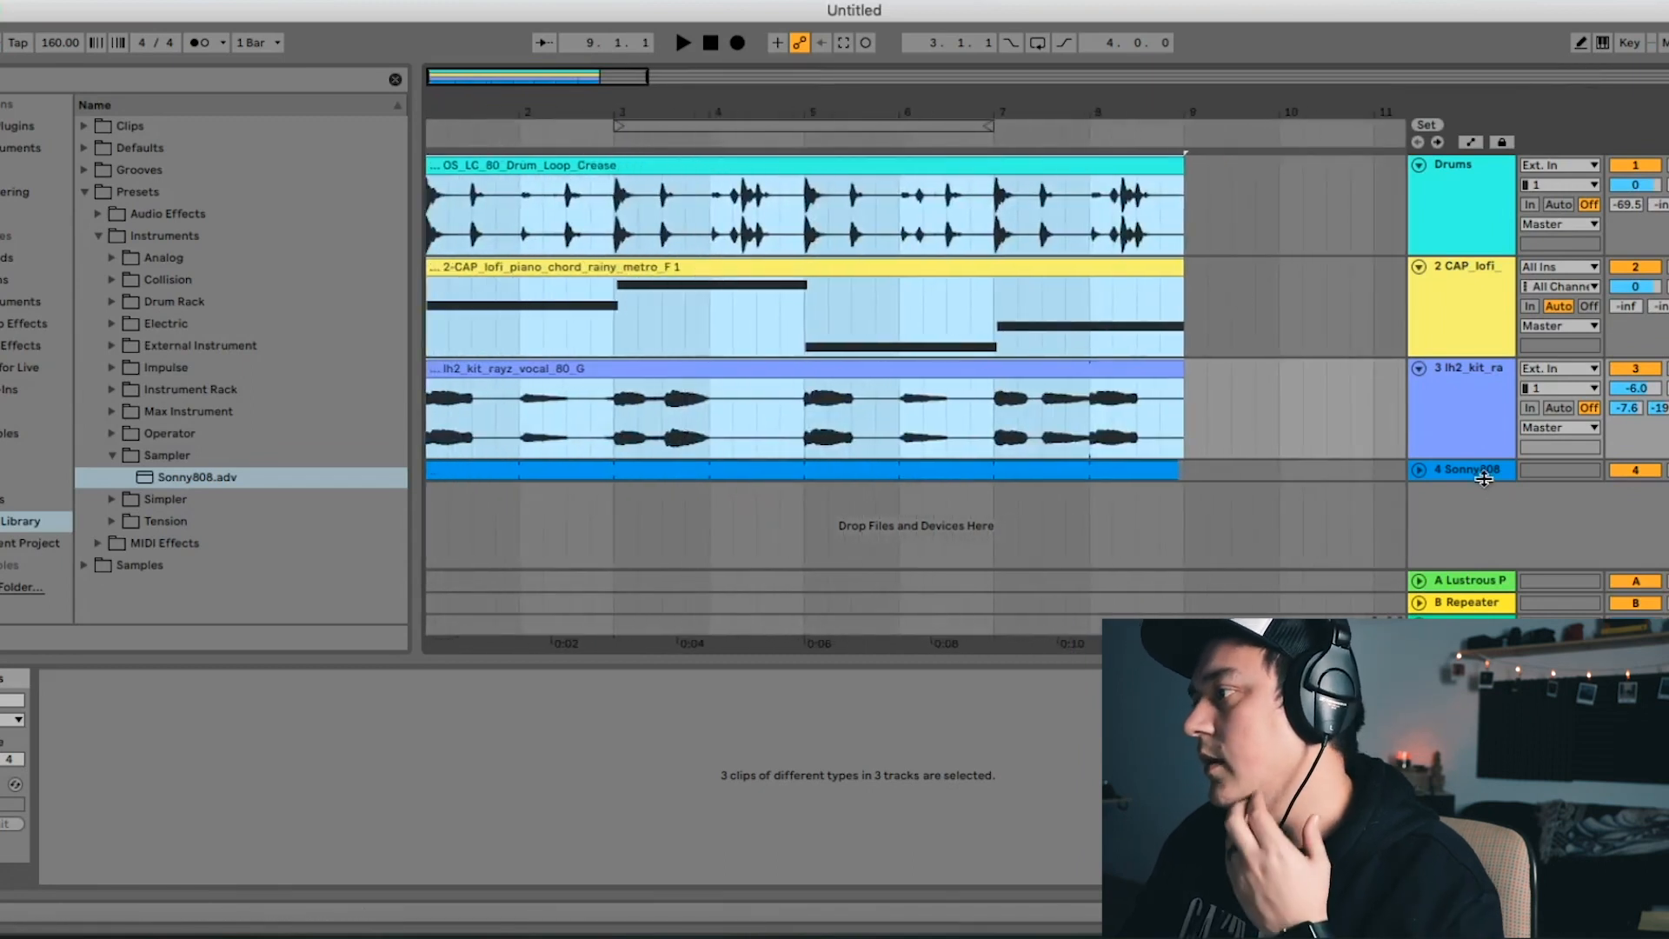
left_click_drag(1484, 478, 1469, 271)
left_click(1420, 267)
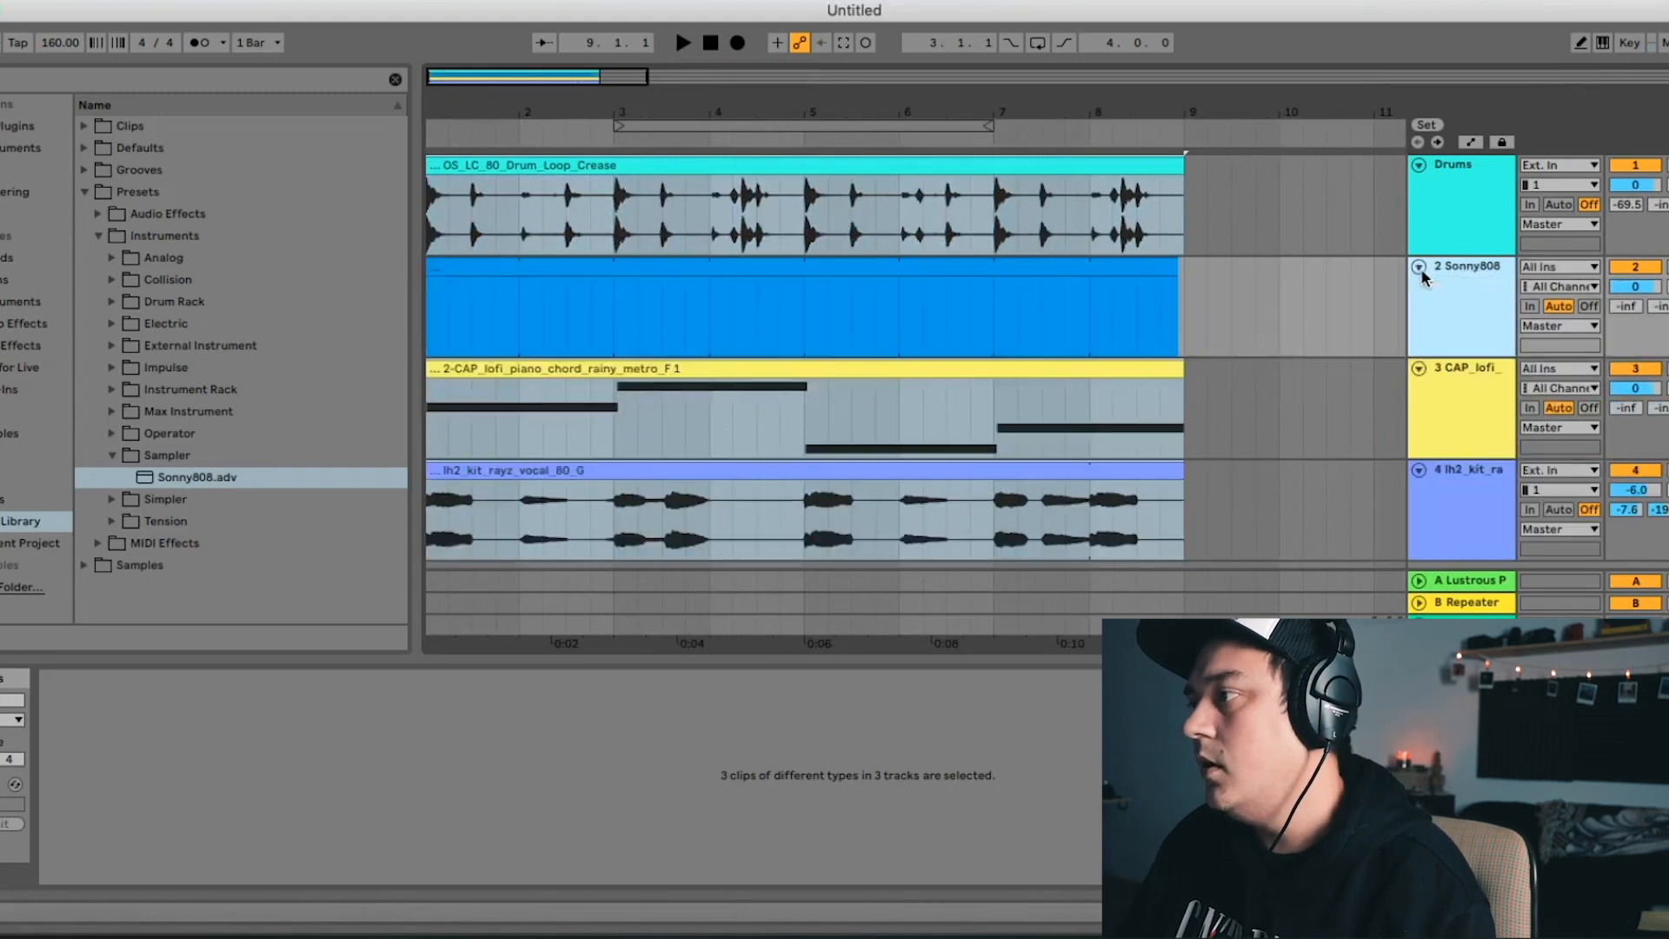
Open the Sonny808 clip in an enlarged note editor and draw a 1/16 F#3 note at 1.1.1 in Draw Mode
left_click(547, 273)
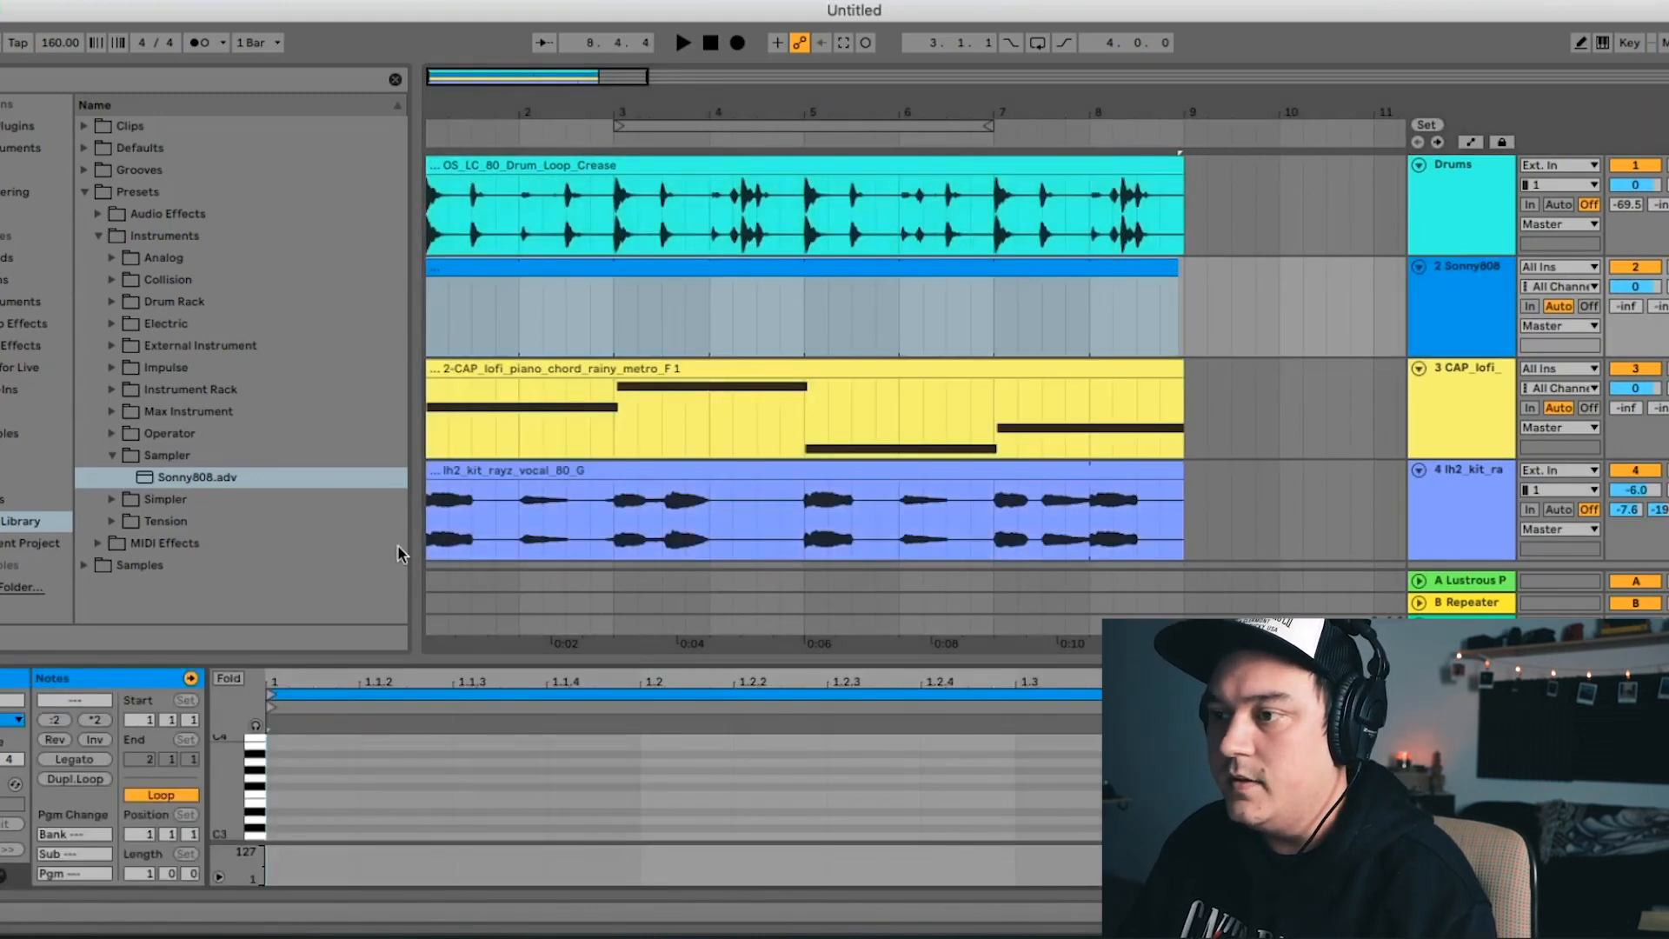
left_click_drag(413, 660, 468, 432)
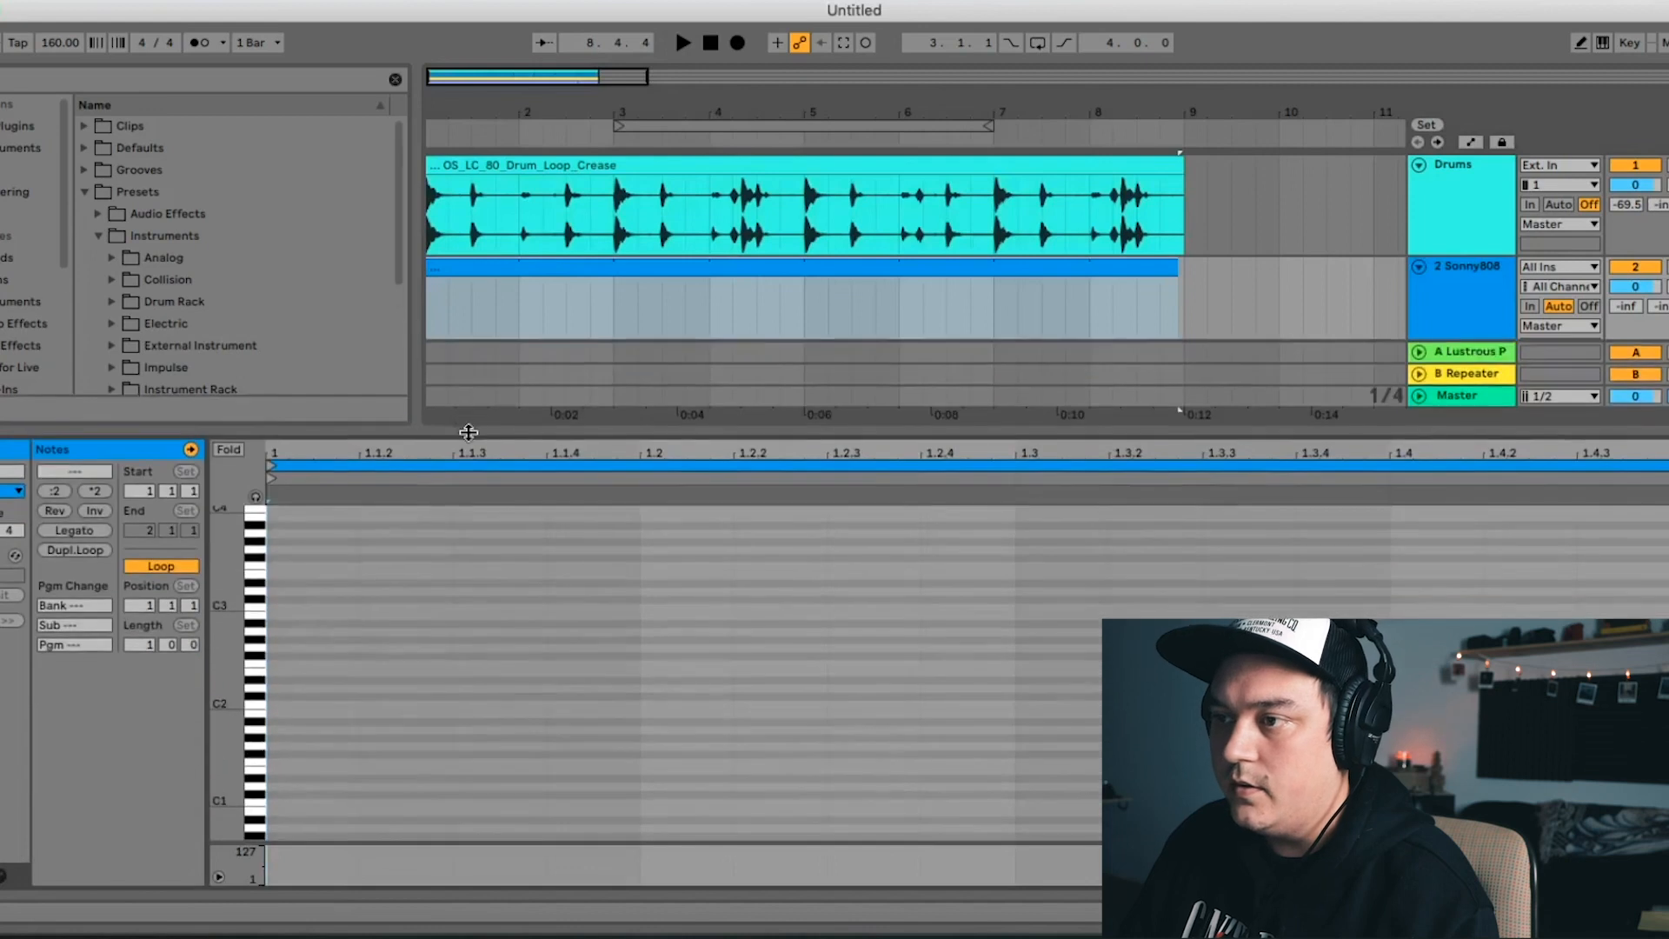
left_click(260, 558)
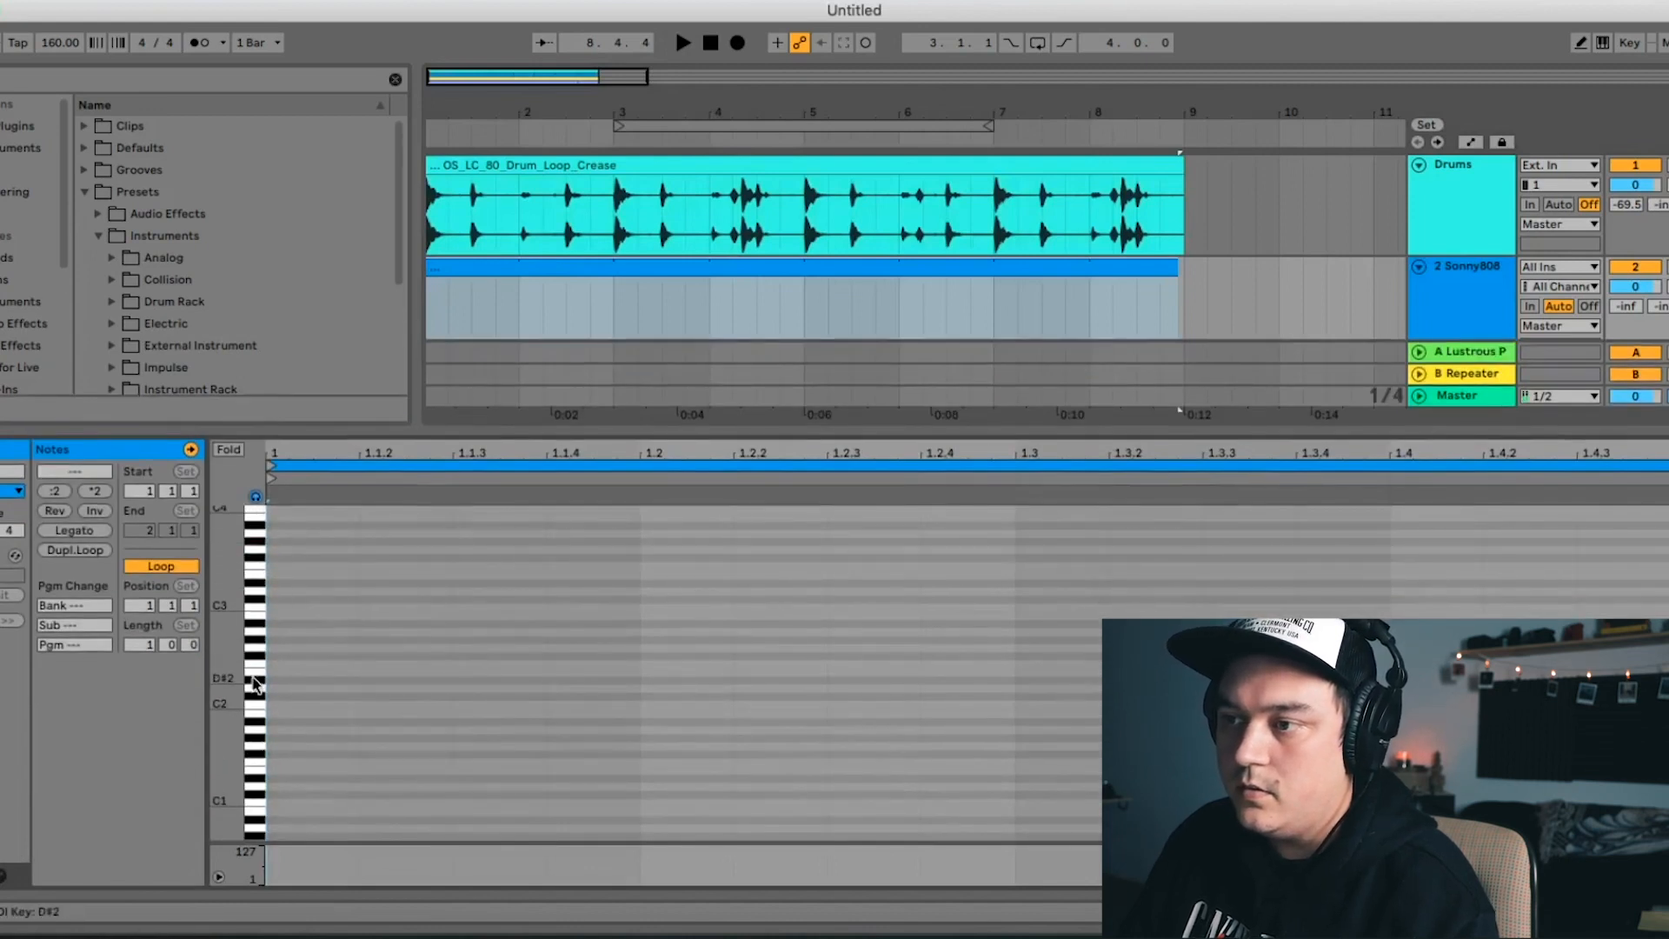
left_click_drag(258, 613, 214, 564)
right_click(337, 687)
left_click(395, 665)
left_click(296, 682)
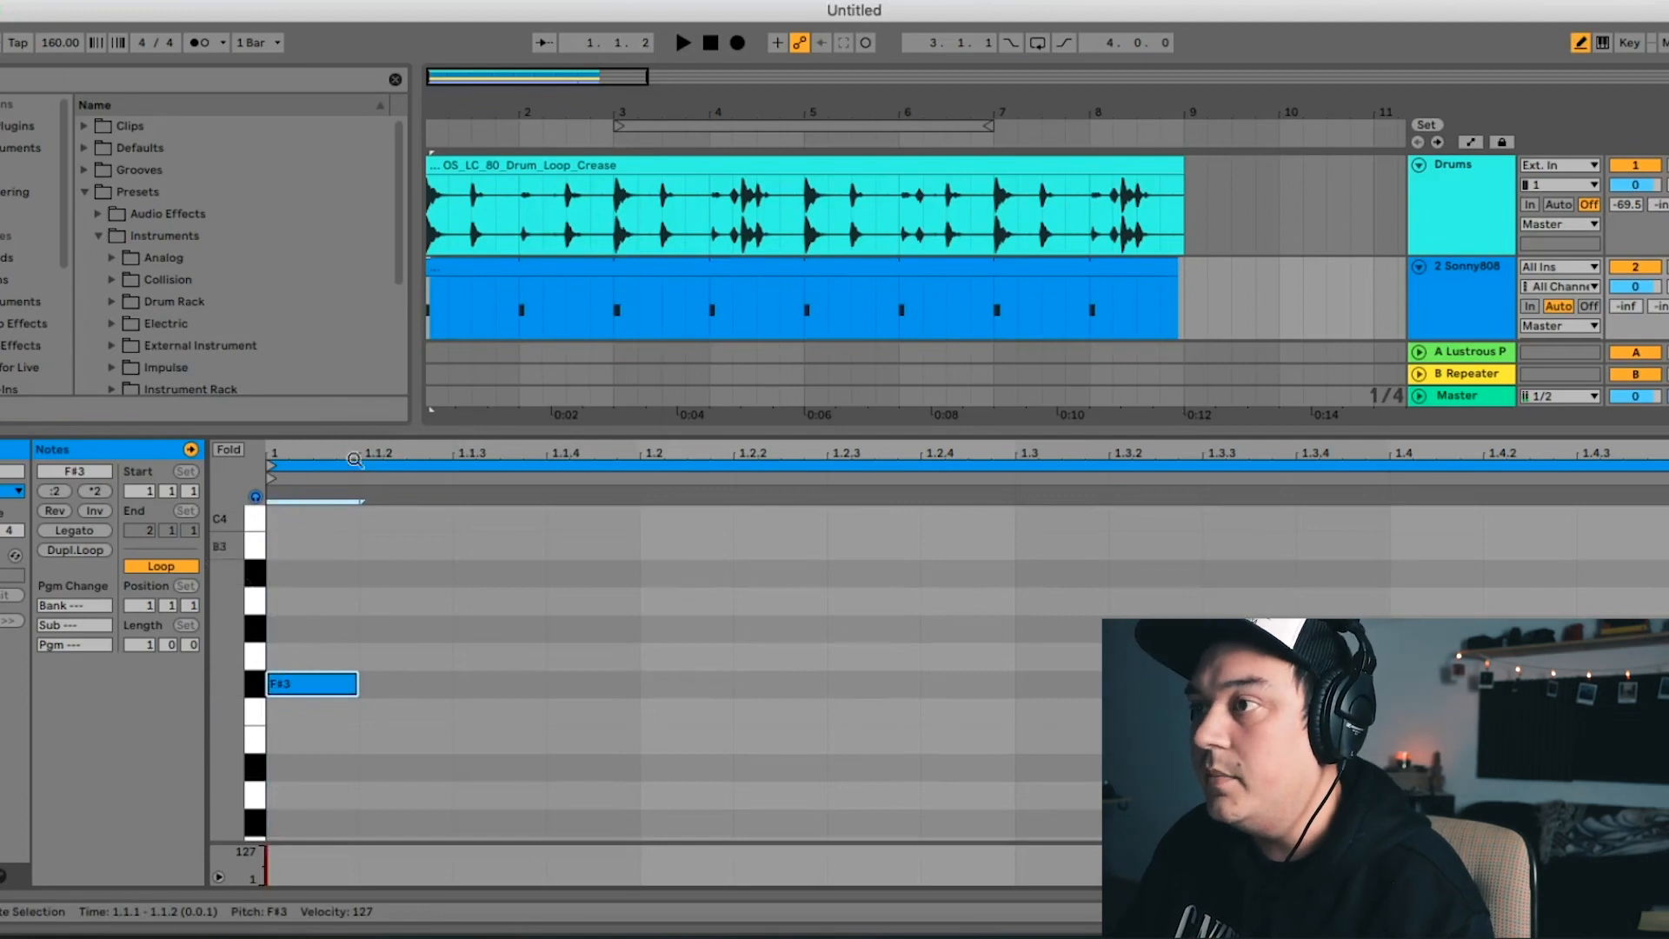
Leave Draw Mode, nudge the F#3 note slightly after 1.1.1 to match the kick, and lengthen it to just past 1.2.2
left_click_drag(438, 115, 437, 209)
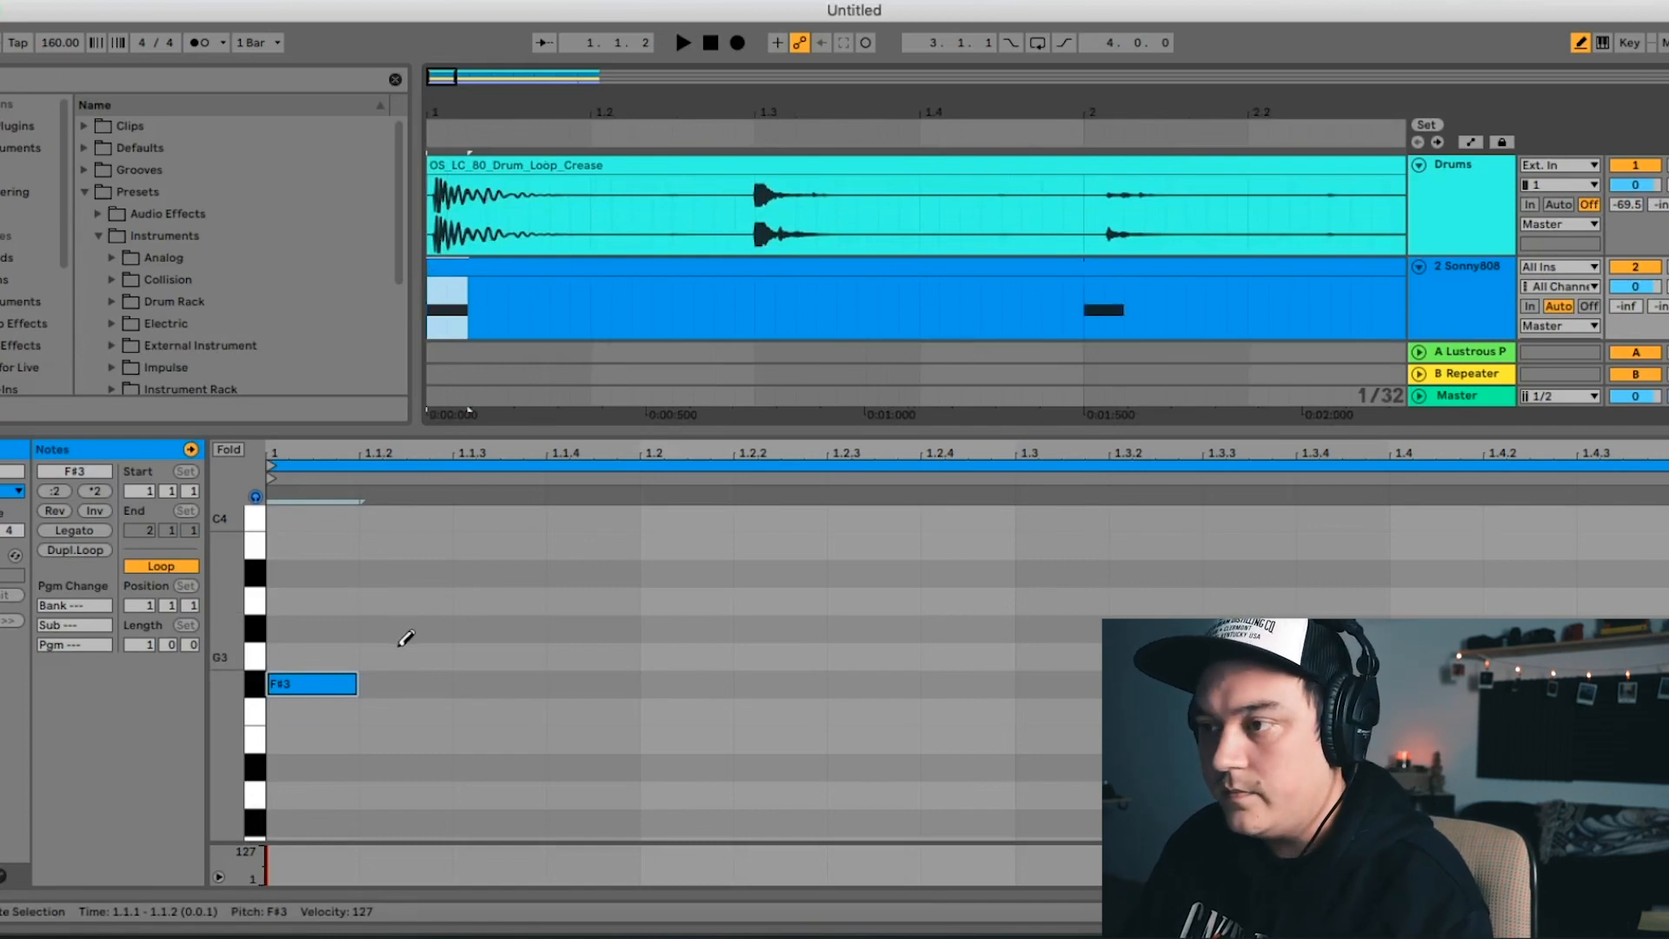
right_click(401, 643)
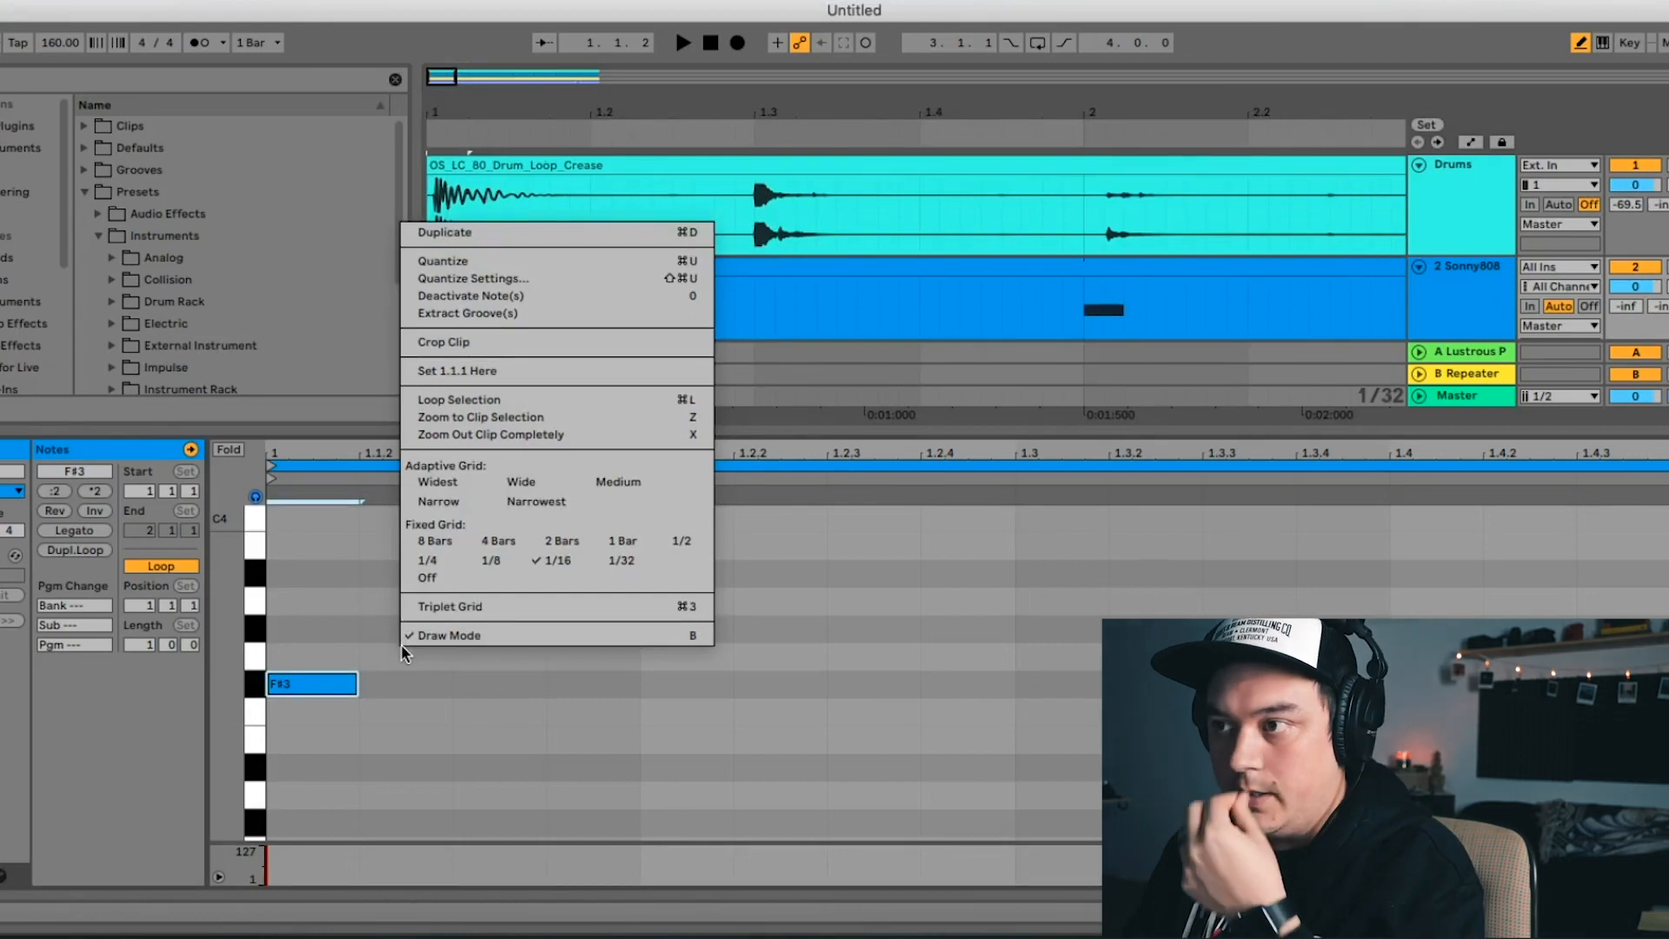
left_click(368, 634)
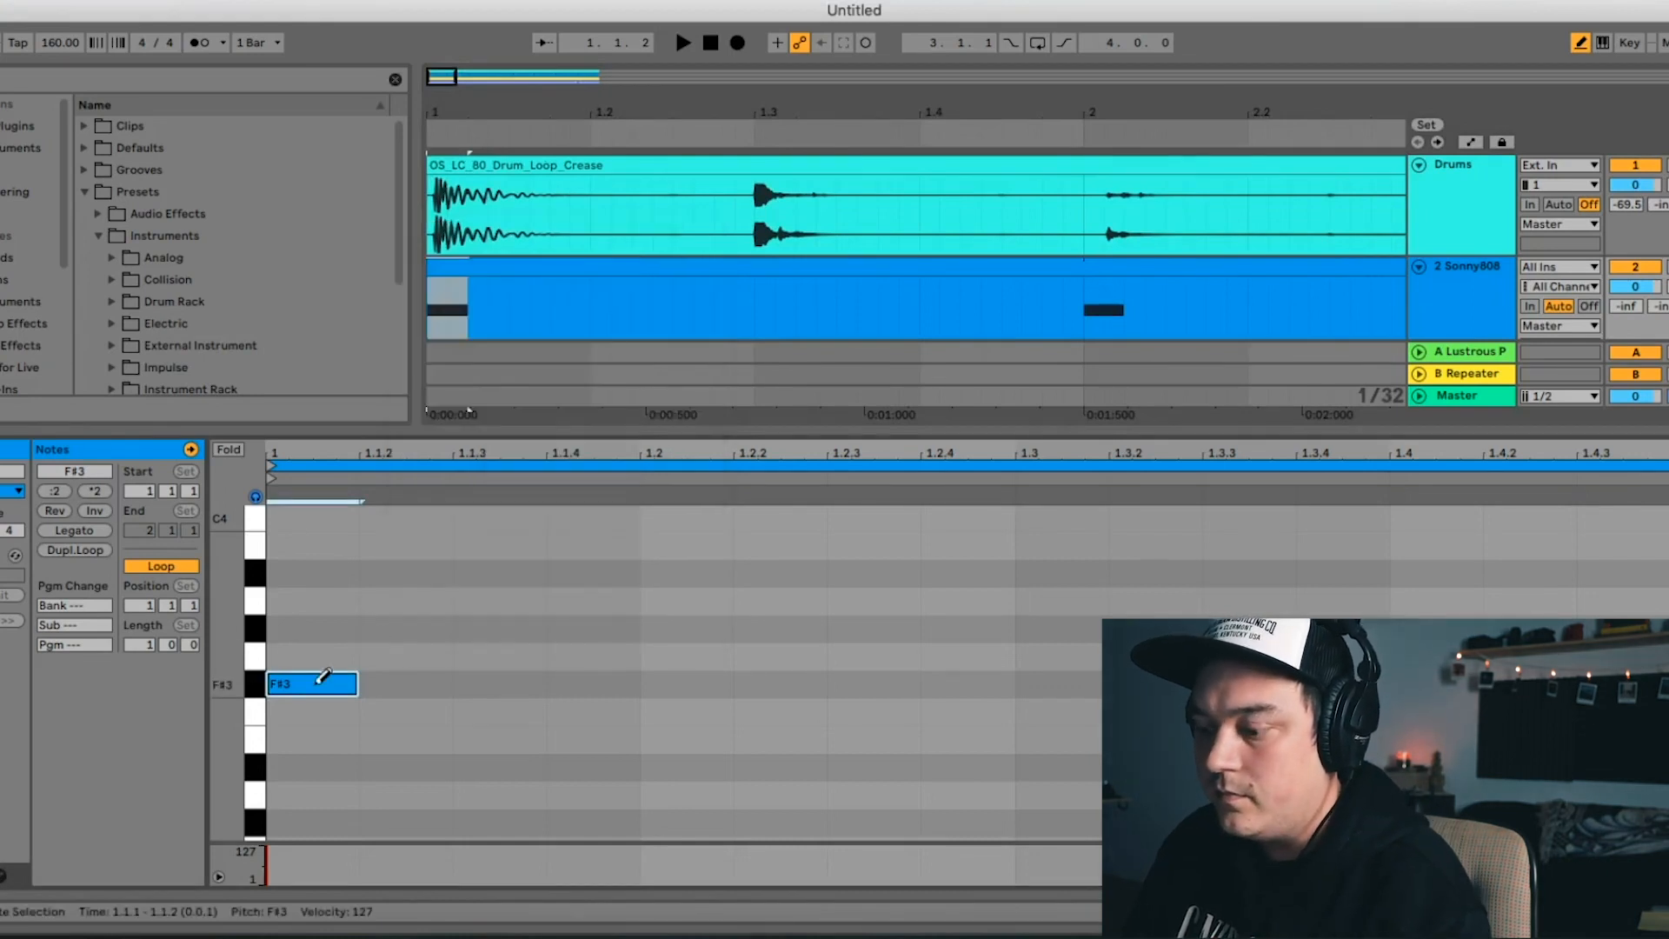
key("b")
left_click_drag(306, 685, 322, 689)
key("space")
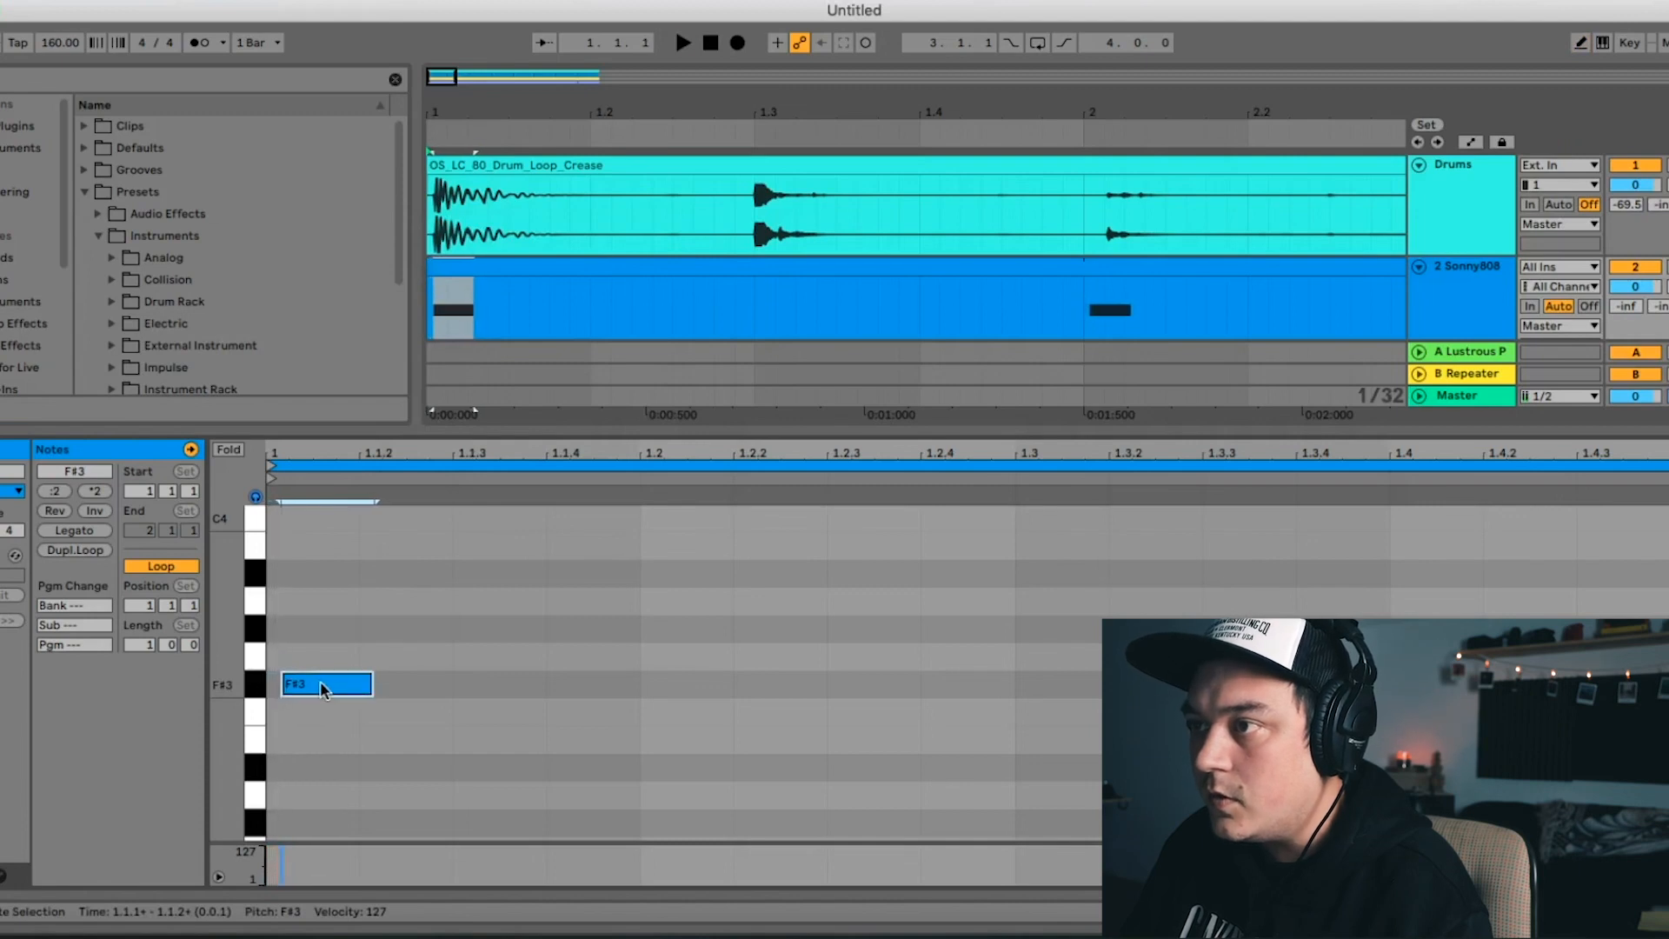
key("space")
left_click_drag(371, 685, 731, 700)
Duplicate the clip's loop twice to make it 4 bars long, deleting the repeated F#3 note each time
left_click_drag(879, 454, 879, 476)
left_click(880, 476)
key("space")
left_click(888, 465)
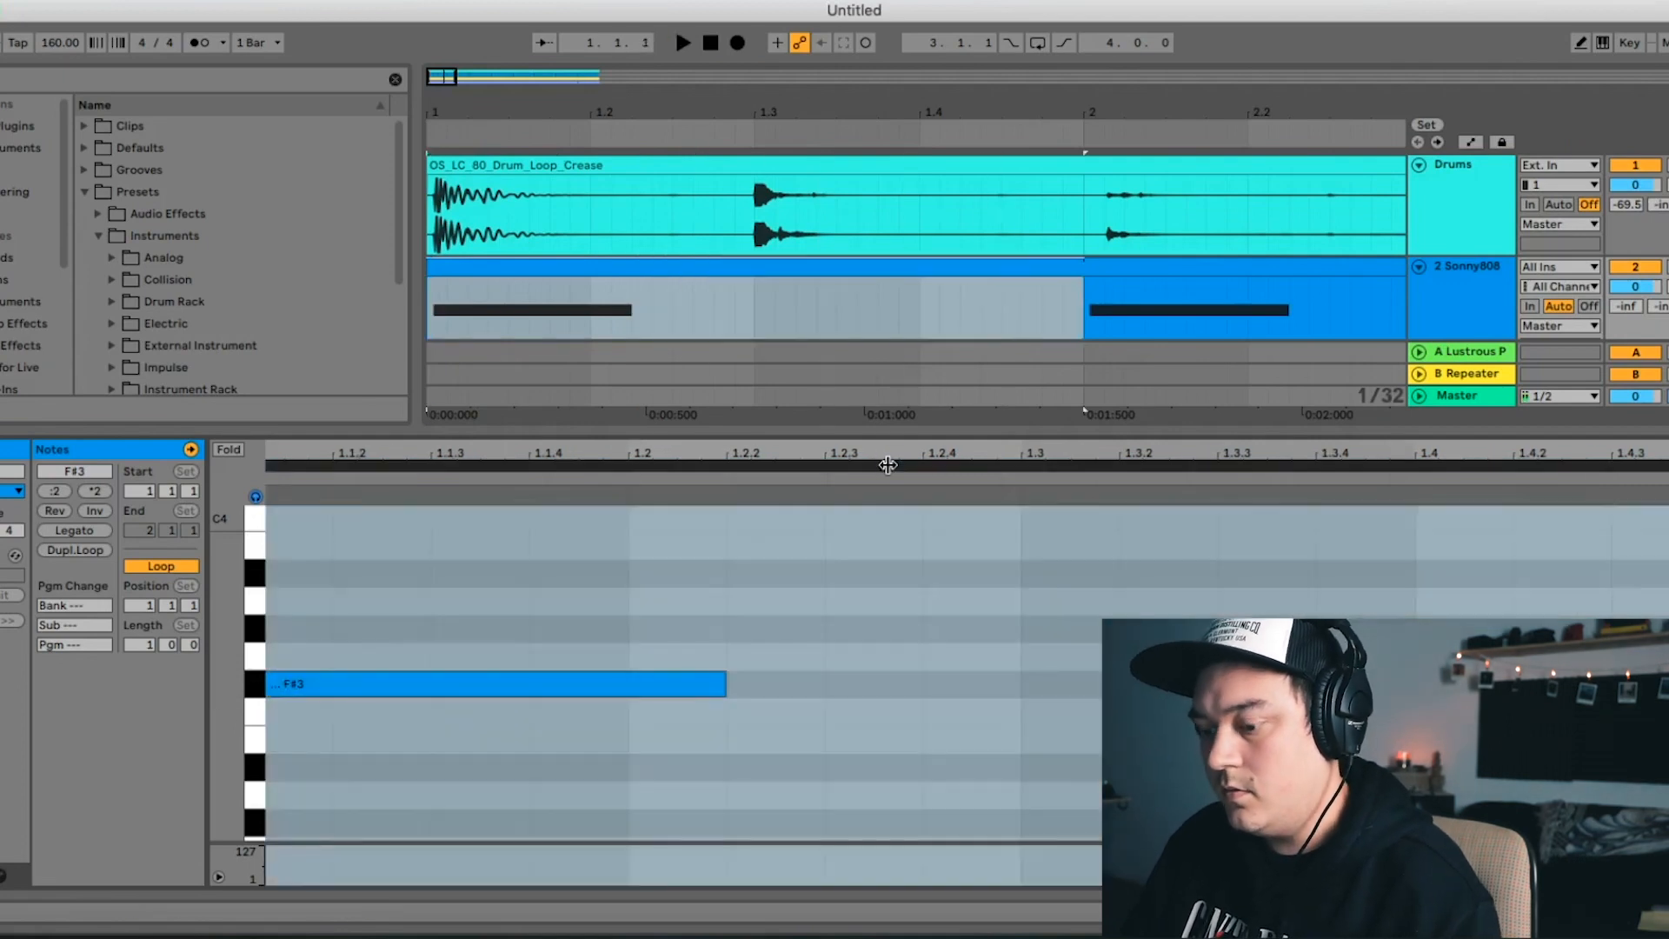
key("ctrl+d")
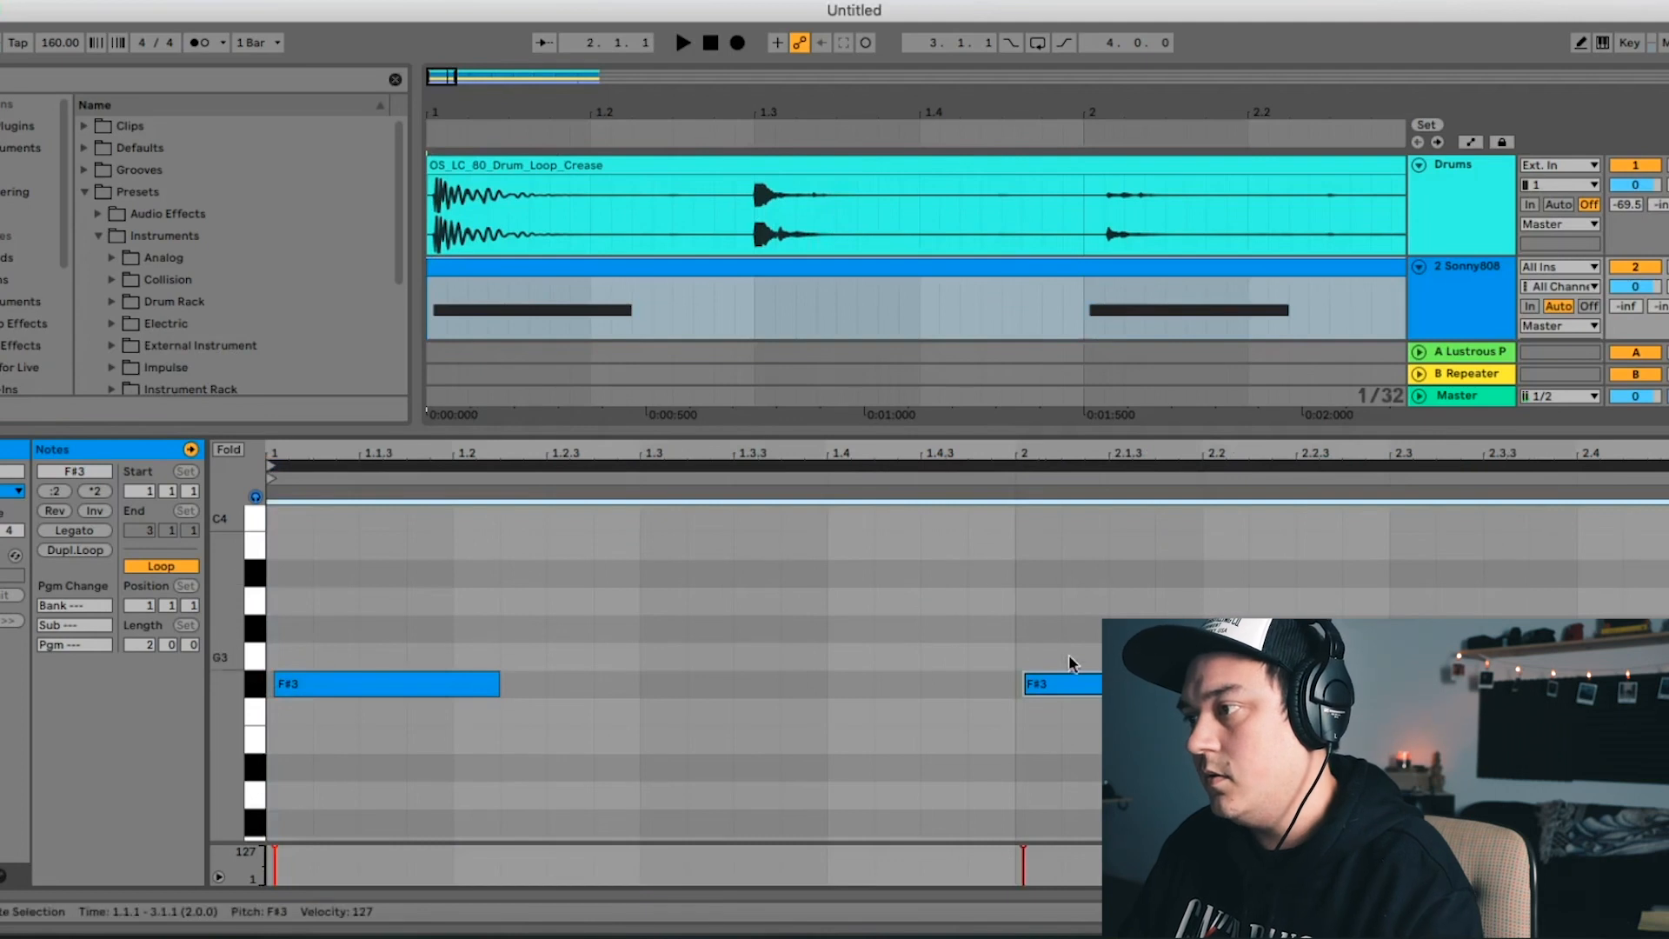
left_click(1088, 678)
key("Delete")
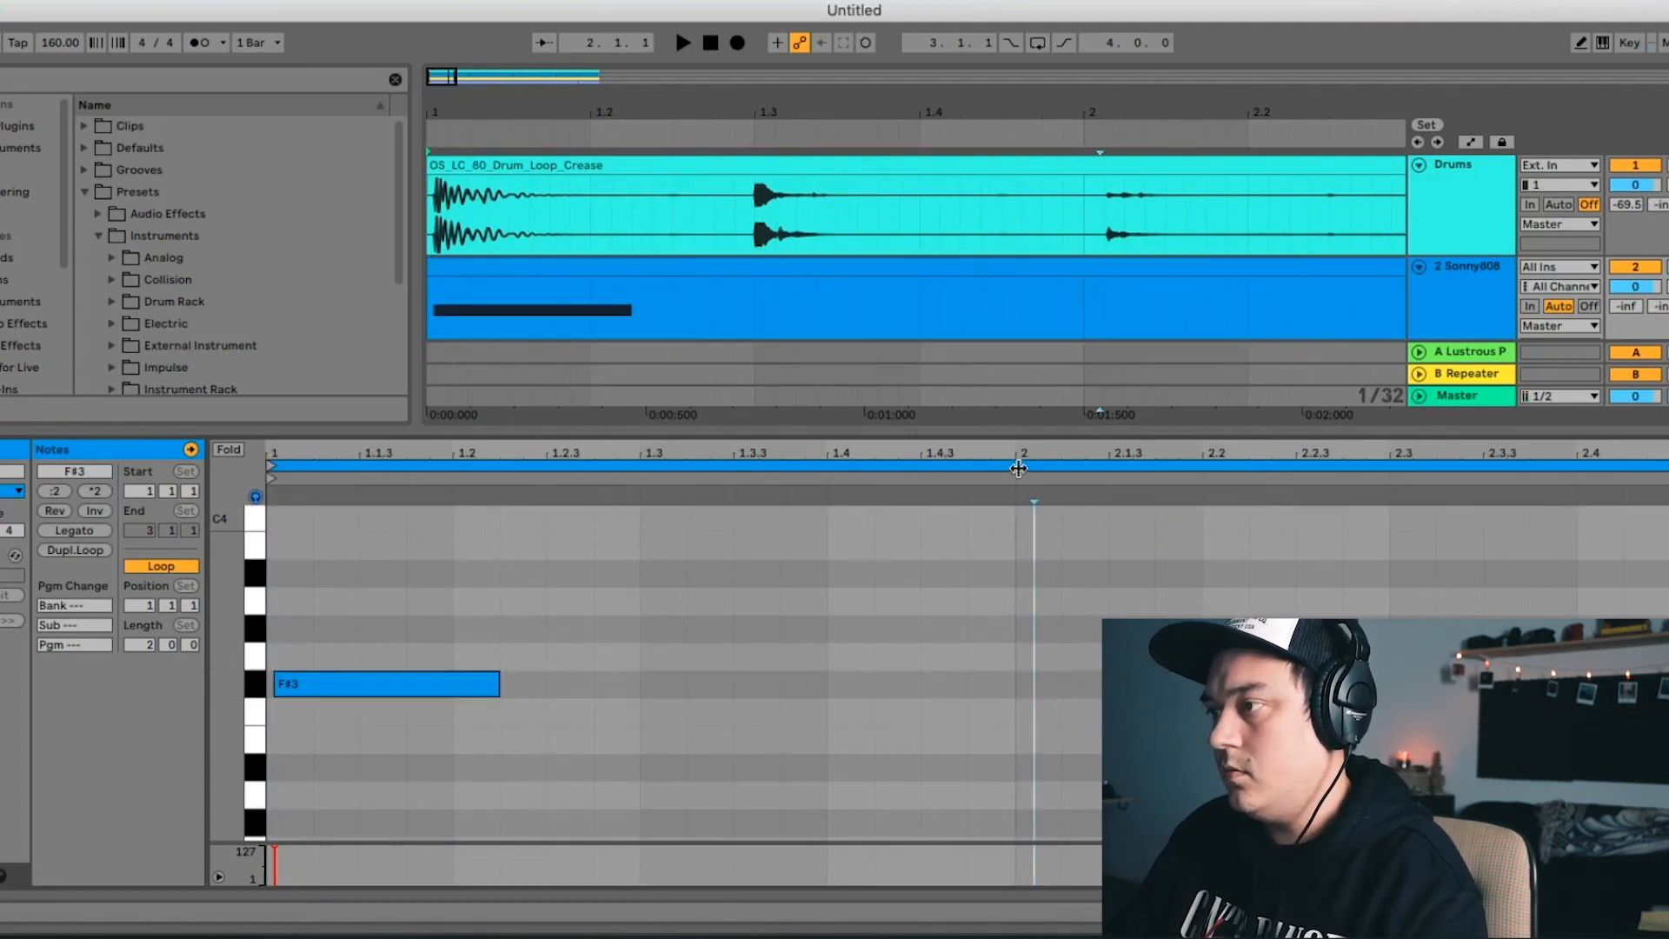
key("ctrl+d")
left_click(1078, 685)
key("Delete")
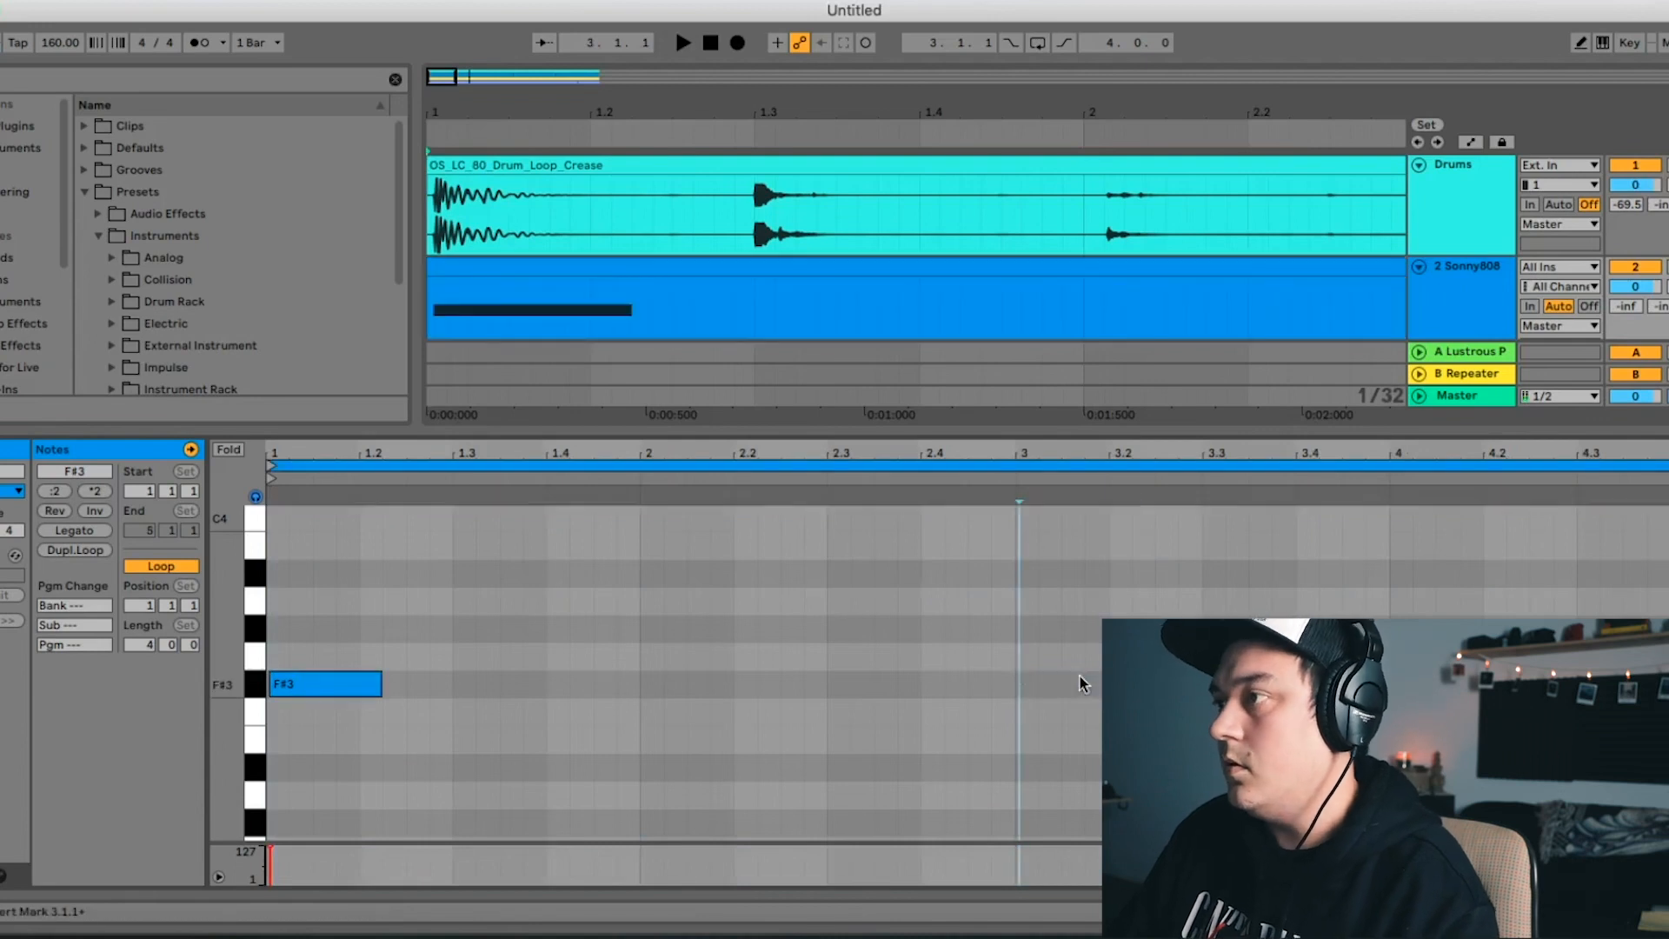
Place a copy of the F#3 note slightly after 2.1.1, in line with the drum hit, and audition it
left_click_drag(949, 108, 950, 26)
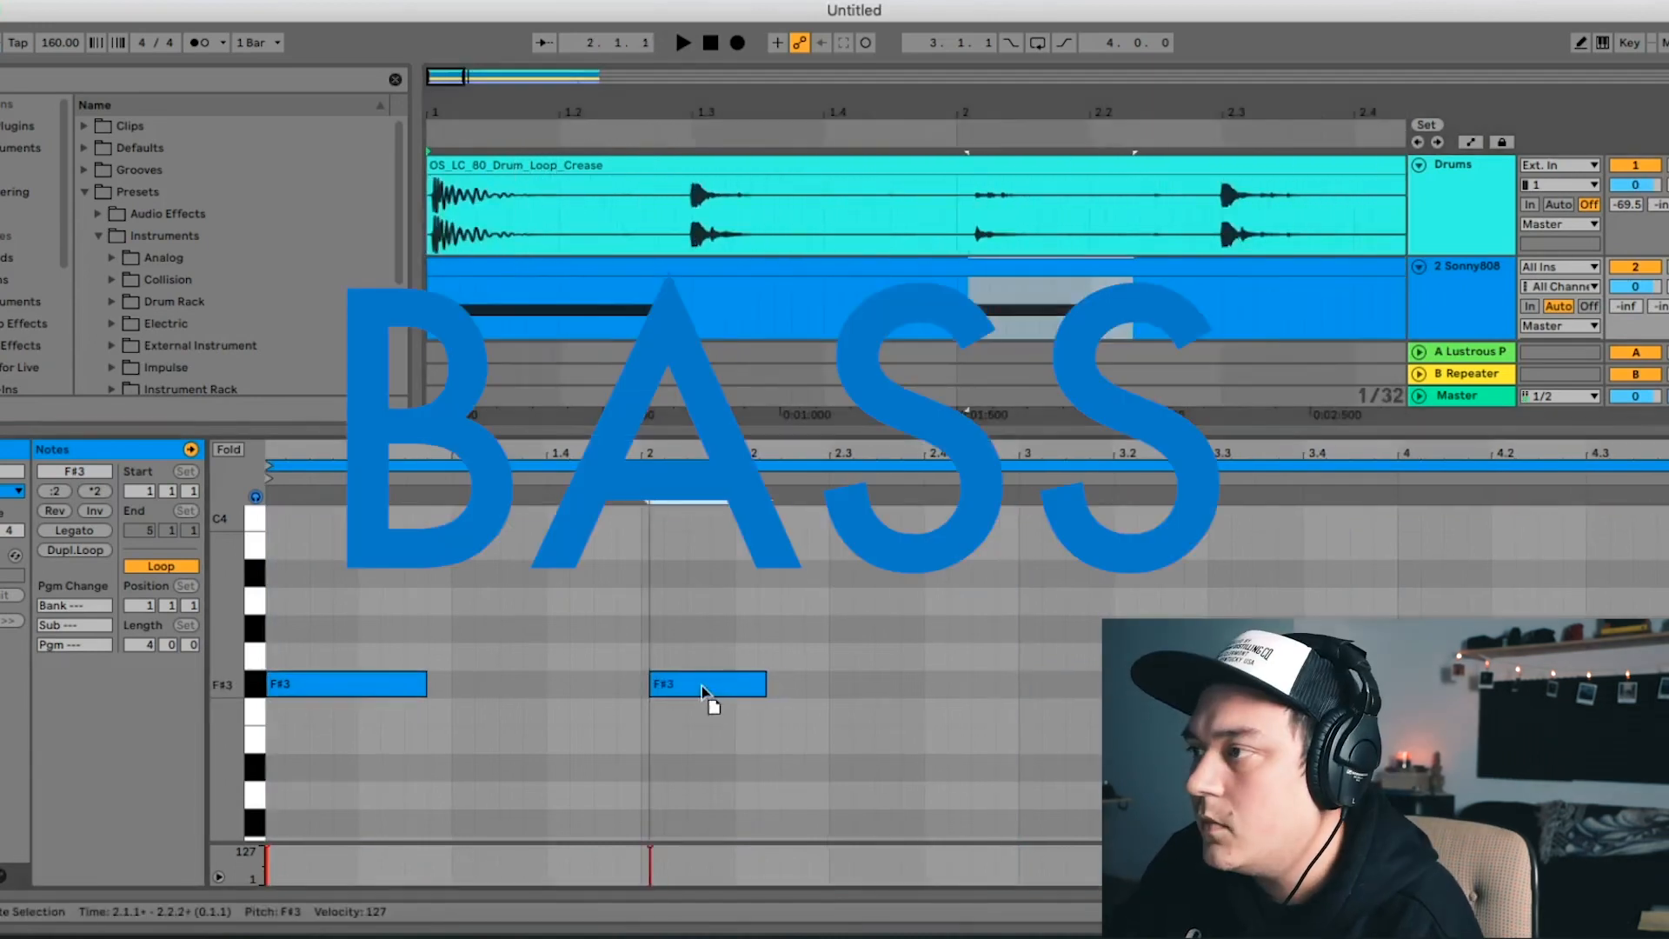
left_click(708, 687)
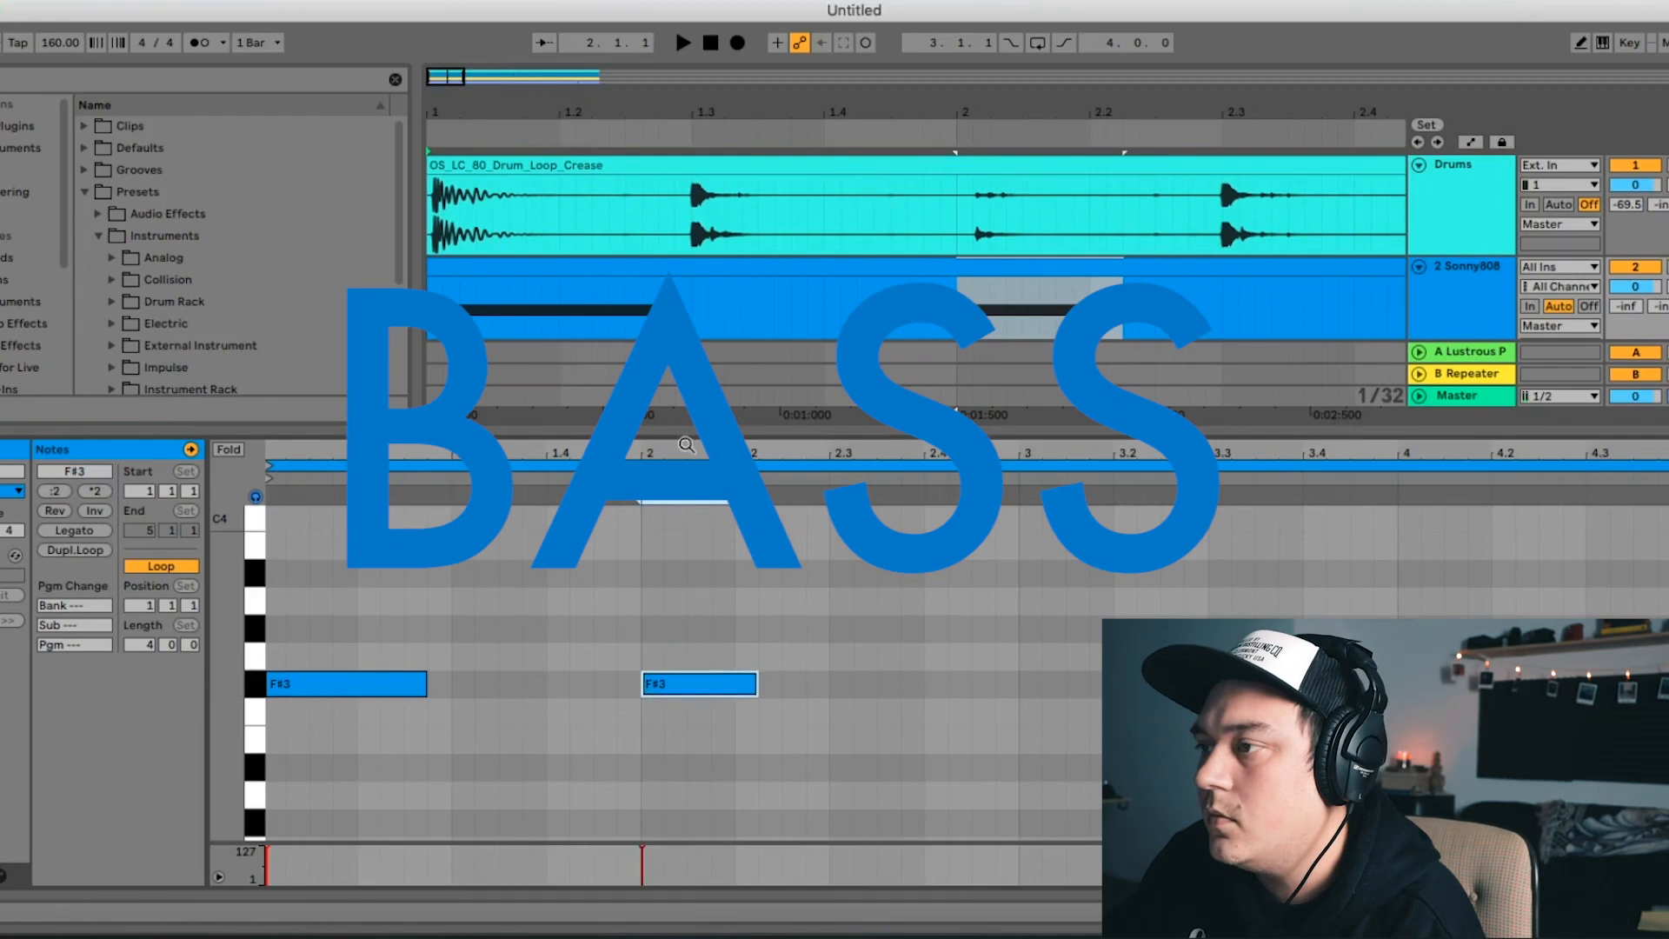
key("z")
key("space")
key("space")
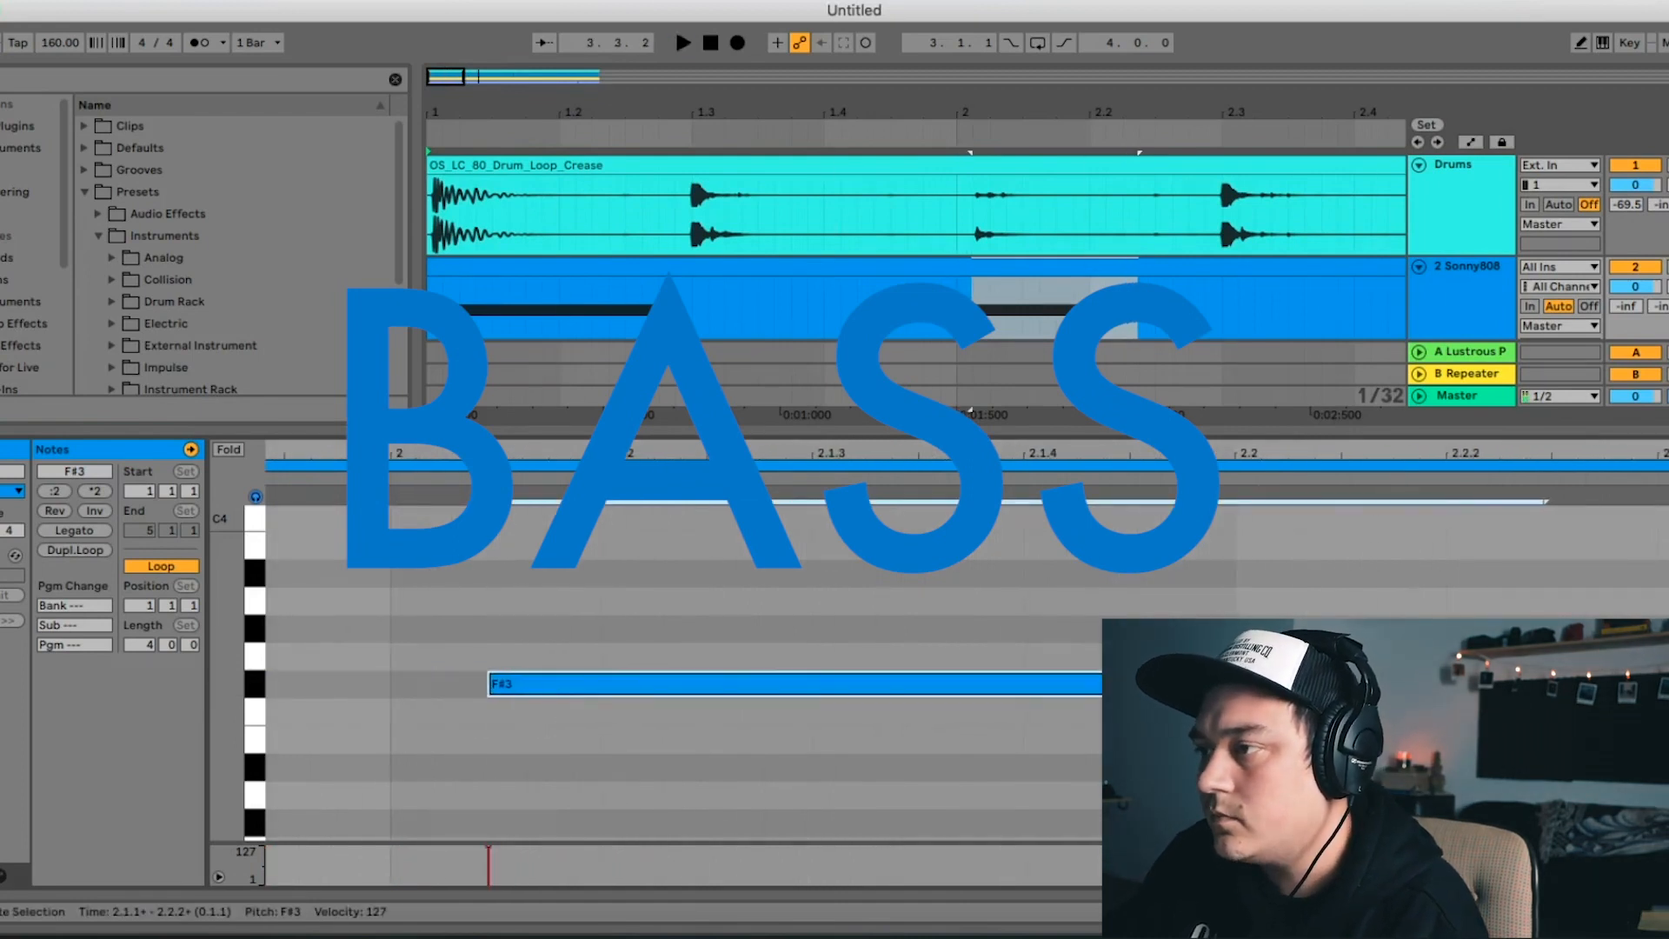
Duplicate the bar 2 F#3 note, move the copy to 2.3.4 so it ends at 3.1.1, and play it back
key("super+d")
left_click_drag(779, 683, 1201, 711)
left_click_drag(671, 453, 671, 408)
key("Up")
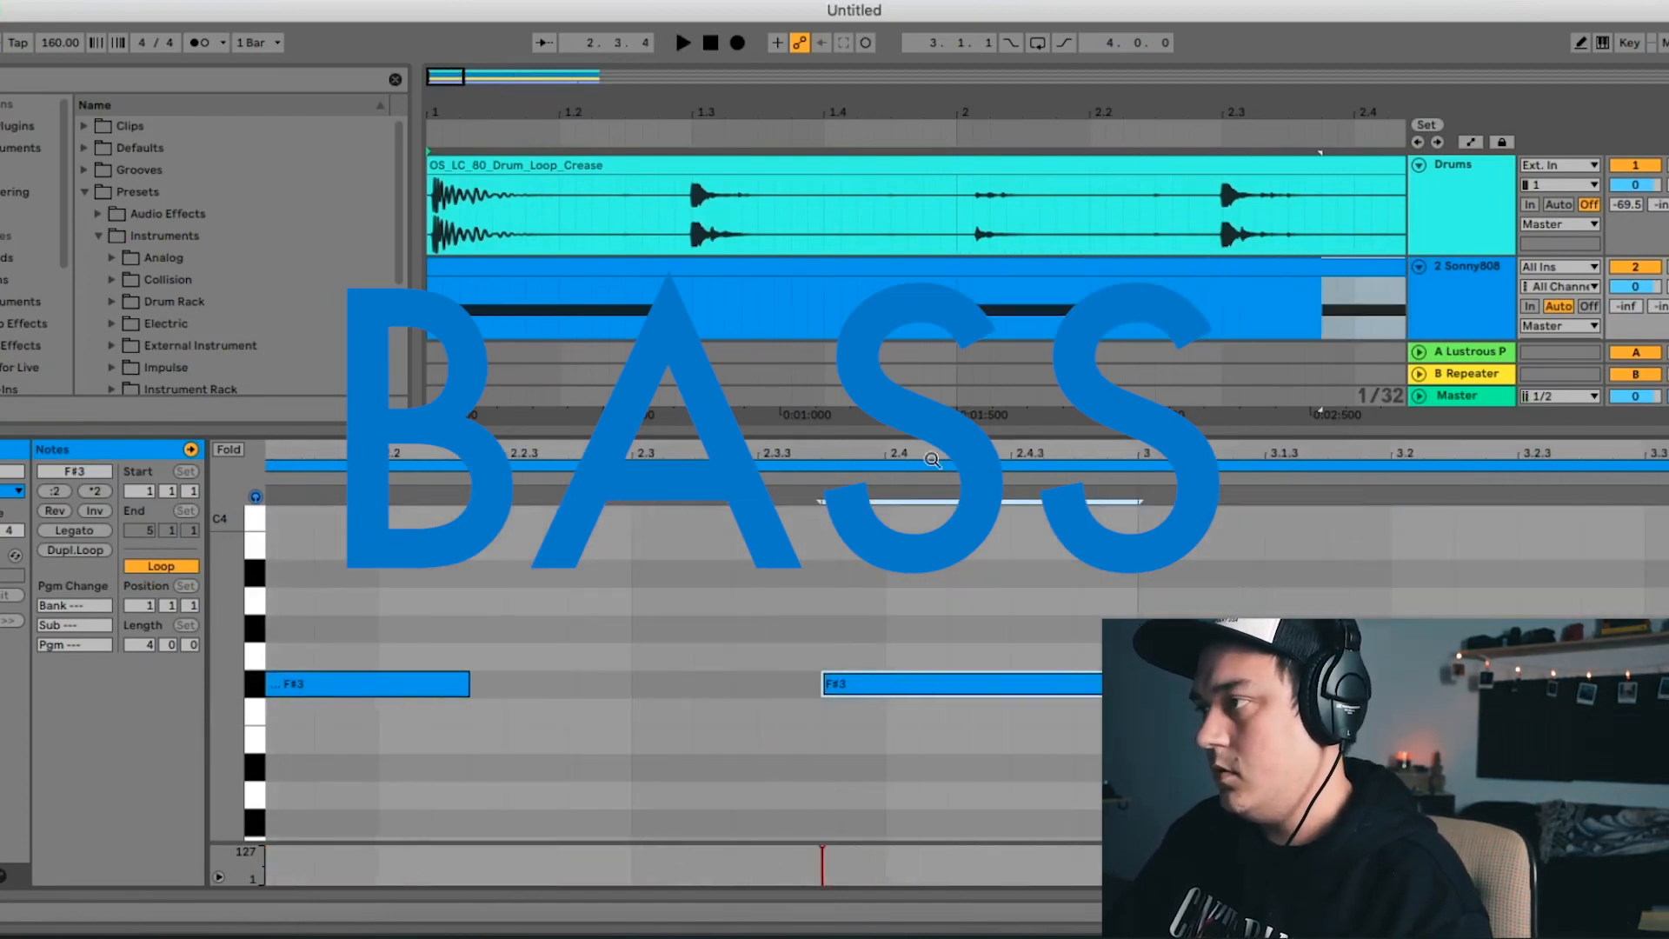
key("space")
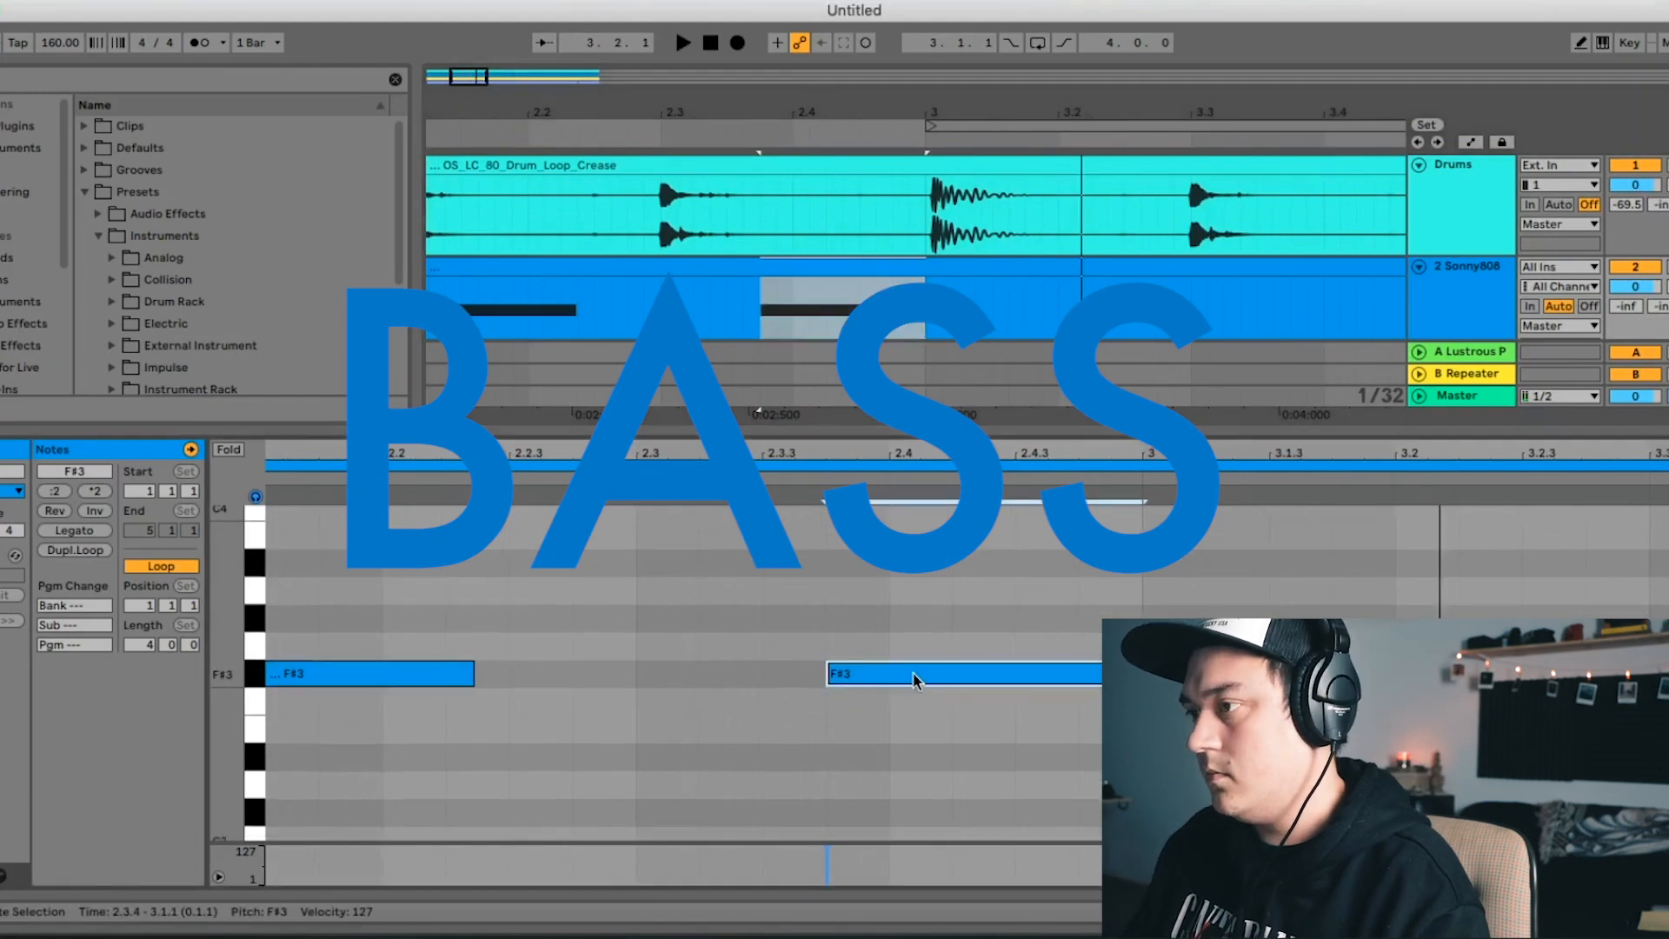
Transpose the note at 2.3.4 down seven semitones to B2 and check it in playback
key("Down")
key("Down")
key("Down")
key("Down")
key("Down")
key("Down")
key("Down")
key("space")
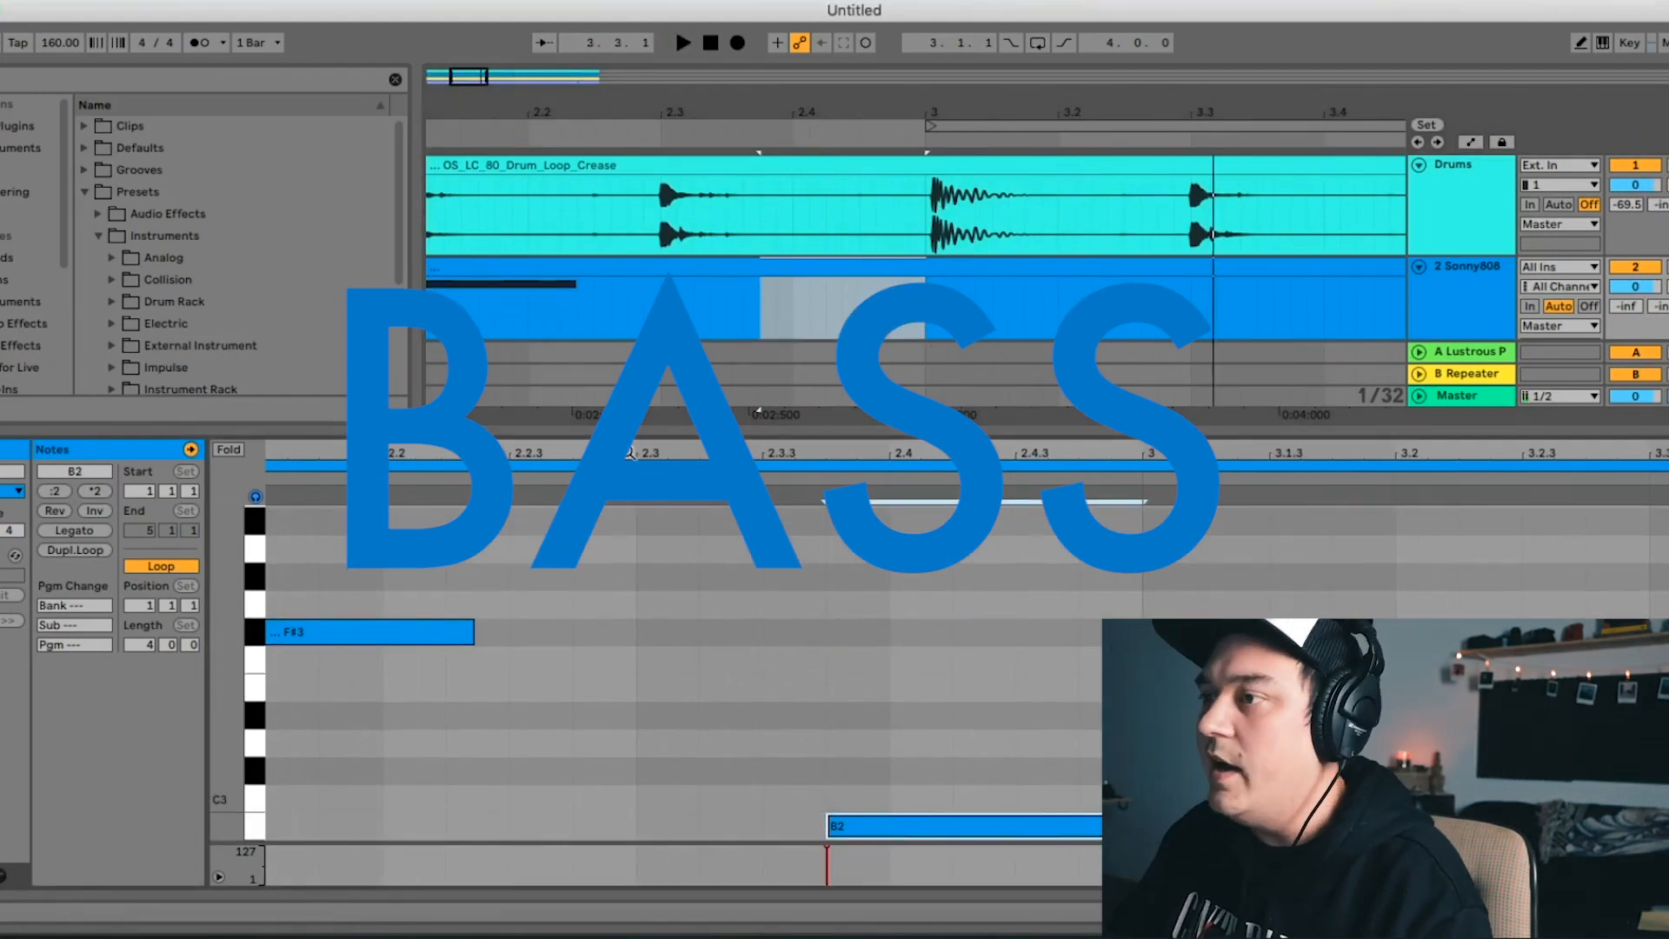
Lengthen the first F#3 note to just before bar 2 and the second to the start of the B2 note, then play the result
left_click_drag(904, 453, 904, 408)
scroll(598, 645, "up", 2)
left_click(598, 642)
left_click_drag(776, 762, 383, 615)
left_click_drag(429, 709, 615, 709)
left_click_drag(954, 709, 949, 709)
scroll(946, 706, "down", 3)
left_click_drag(940, 578, 890, 578)
key("space")
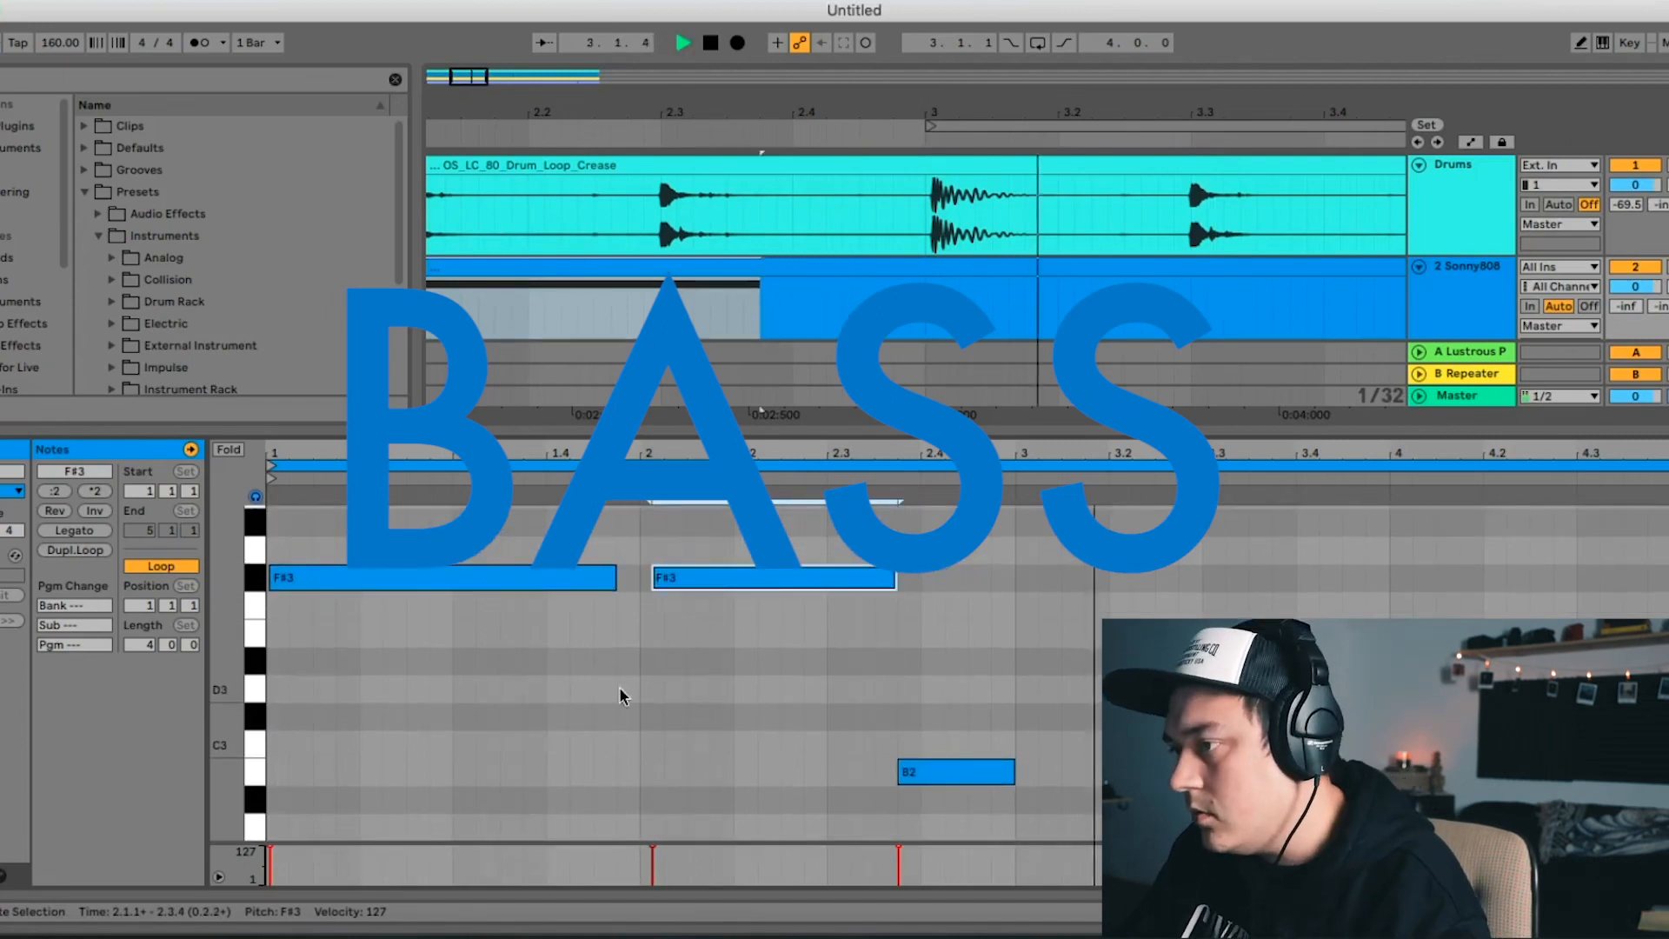
Draw a short note just before bar 2, raise it six semitones, and audition the bassline
key("space")
key("b")
scroll(621, 688, "up", 3)
left_click(627, 665)
key("Up")
key("Up")
key("Up")
key("Up")
key("Up")
key("Up")
key("space")
key("space")
Raise the short note further to about an octave above the F#3 notes, audition it, and pull its start to just before 1.4.4
key("Up")
key("Up")
key("Up")
key("Up")
key("Up")
key("space")
key("space")
scroll(628, 600, "up", 3)
scroll(689, 555, "down", 1)
key("b")
left_click_drag(619, 508, 615, 508)
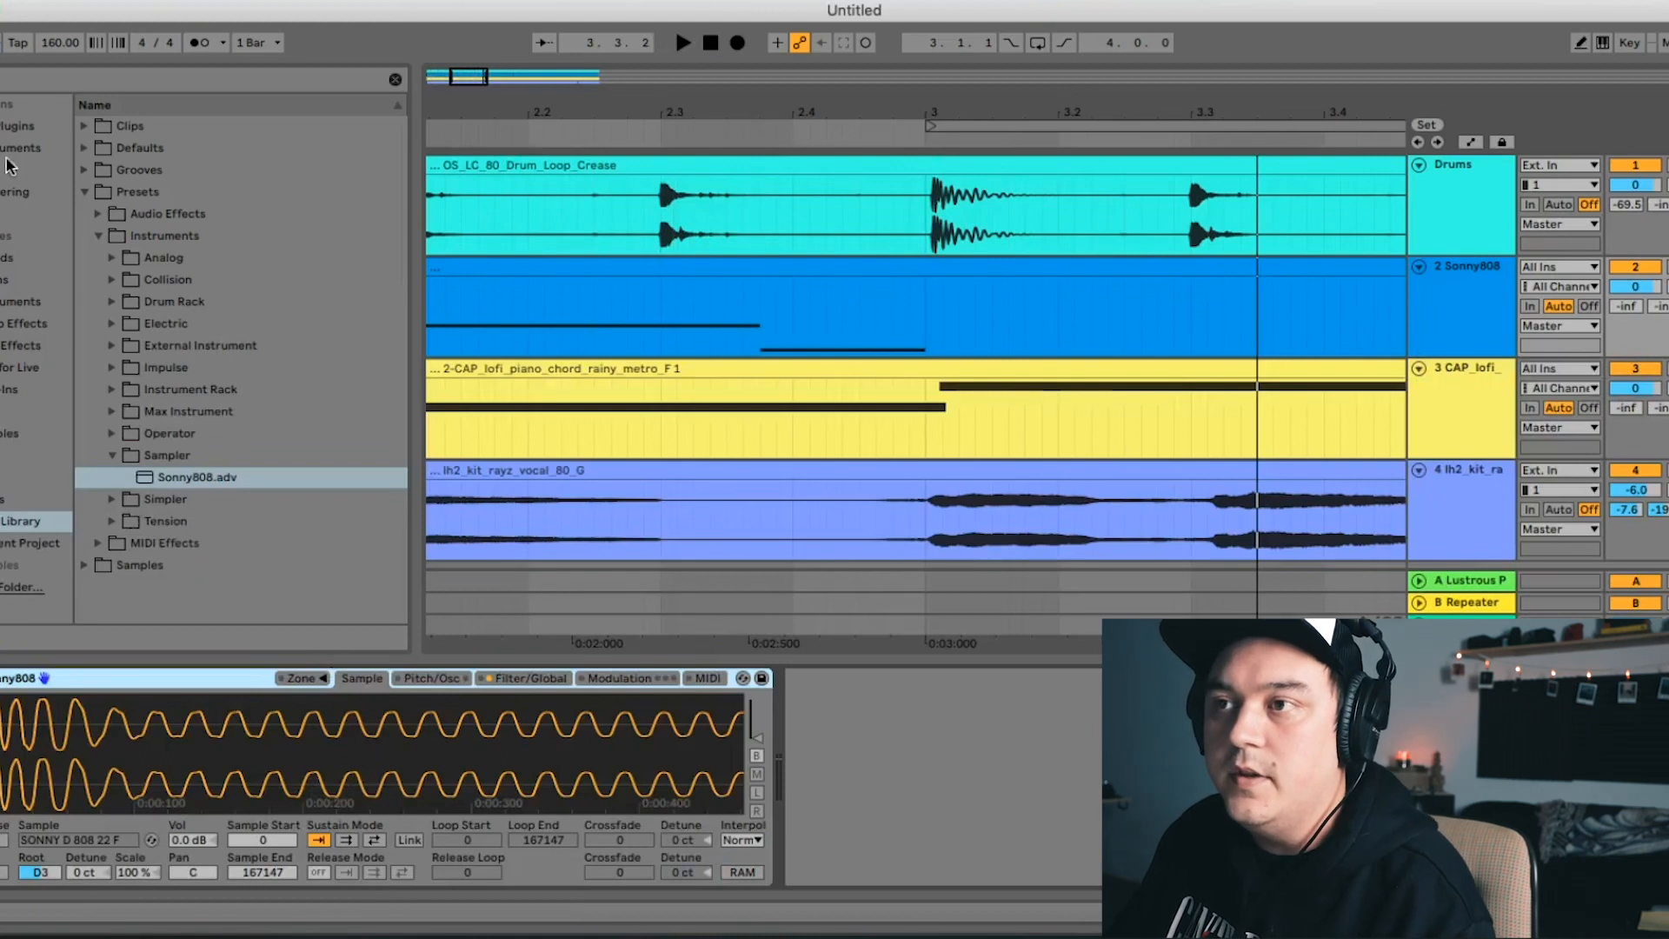
Add the Saturation Knob plugin after the Sampler on the Sonny808 track, adjust its saturation amount, audition it, and close the plugin window
left_click(14, 128)
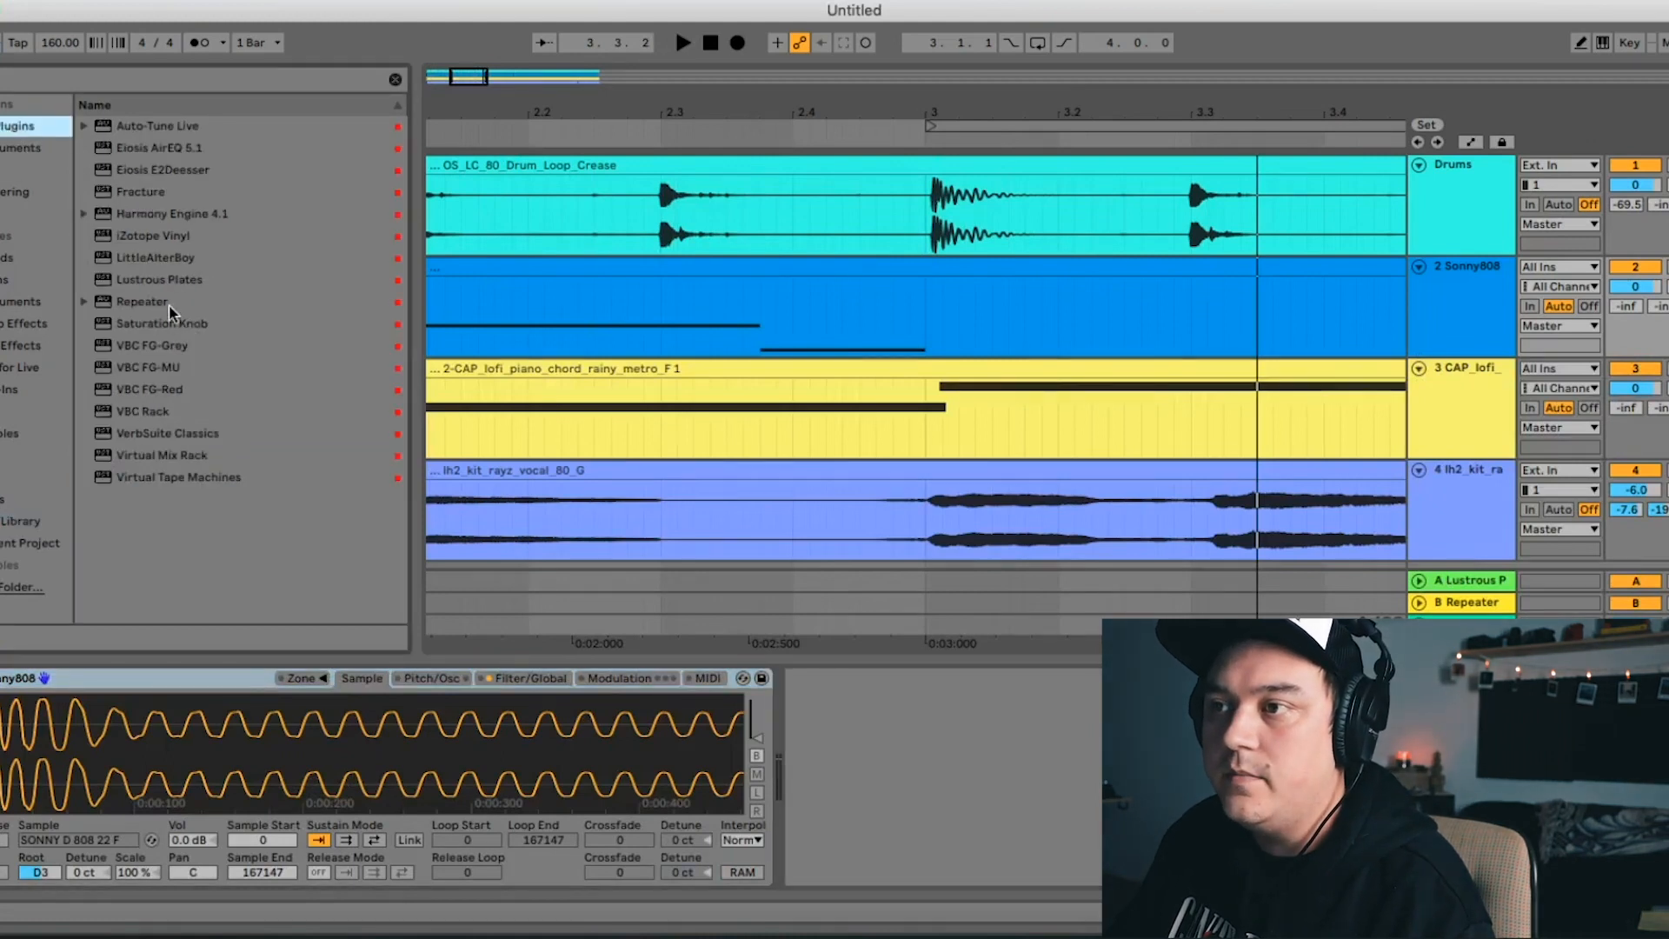
left_click_drag(184, 329, 949, 748)
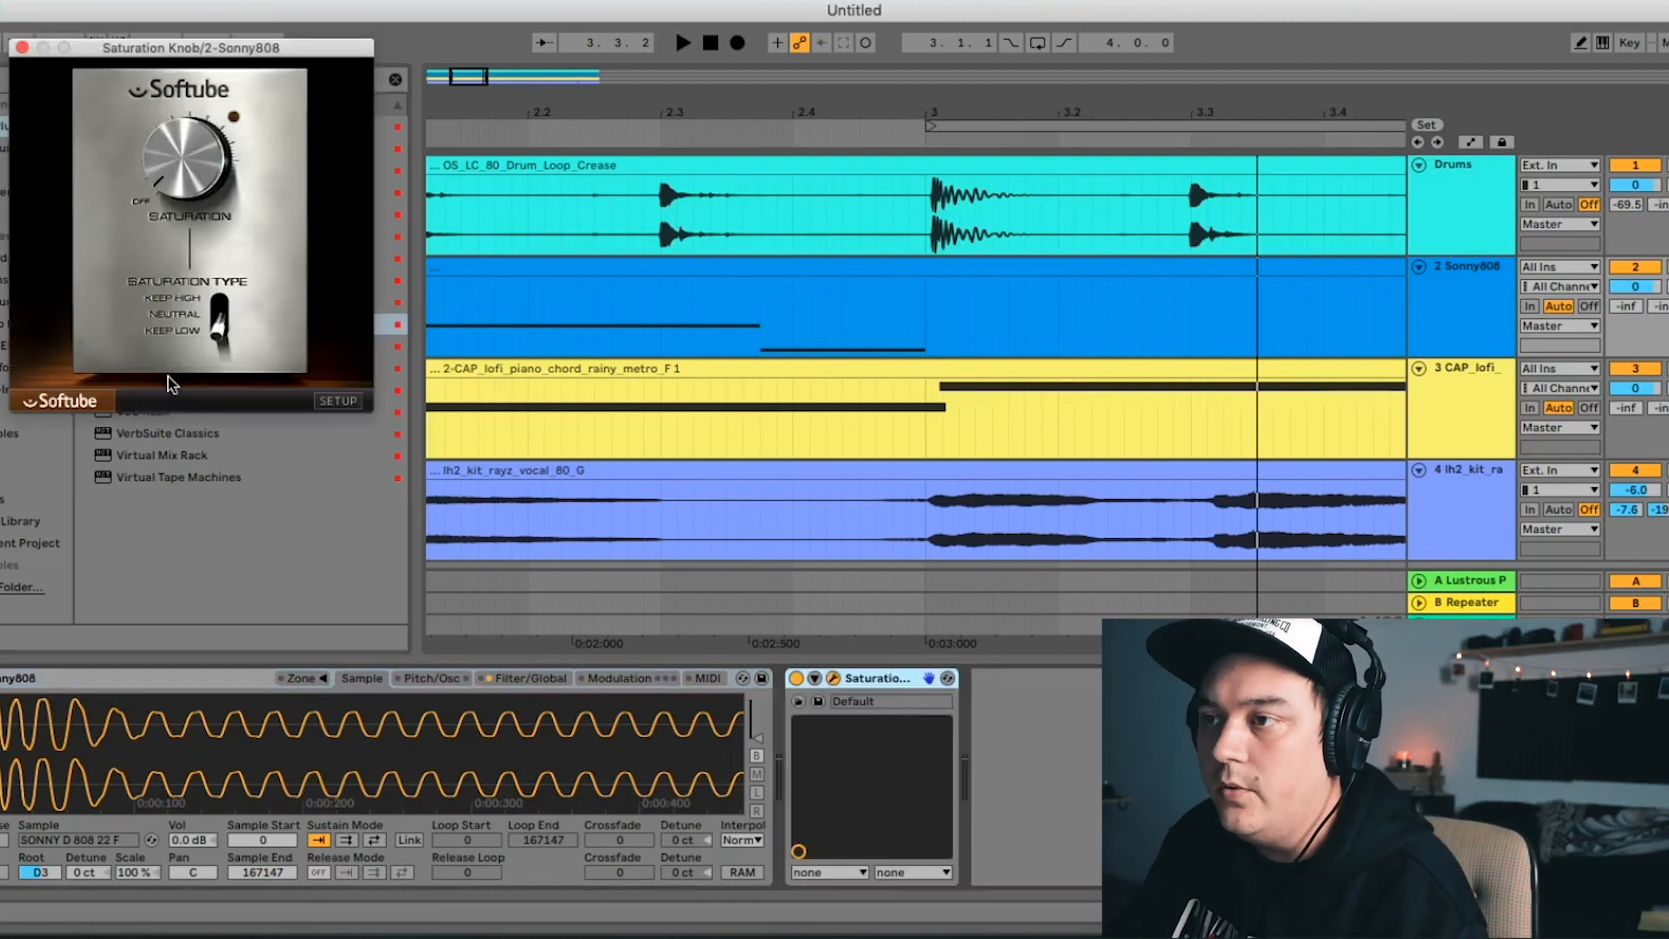
left_click_drag(202, 184, 178, 126)
key("space")
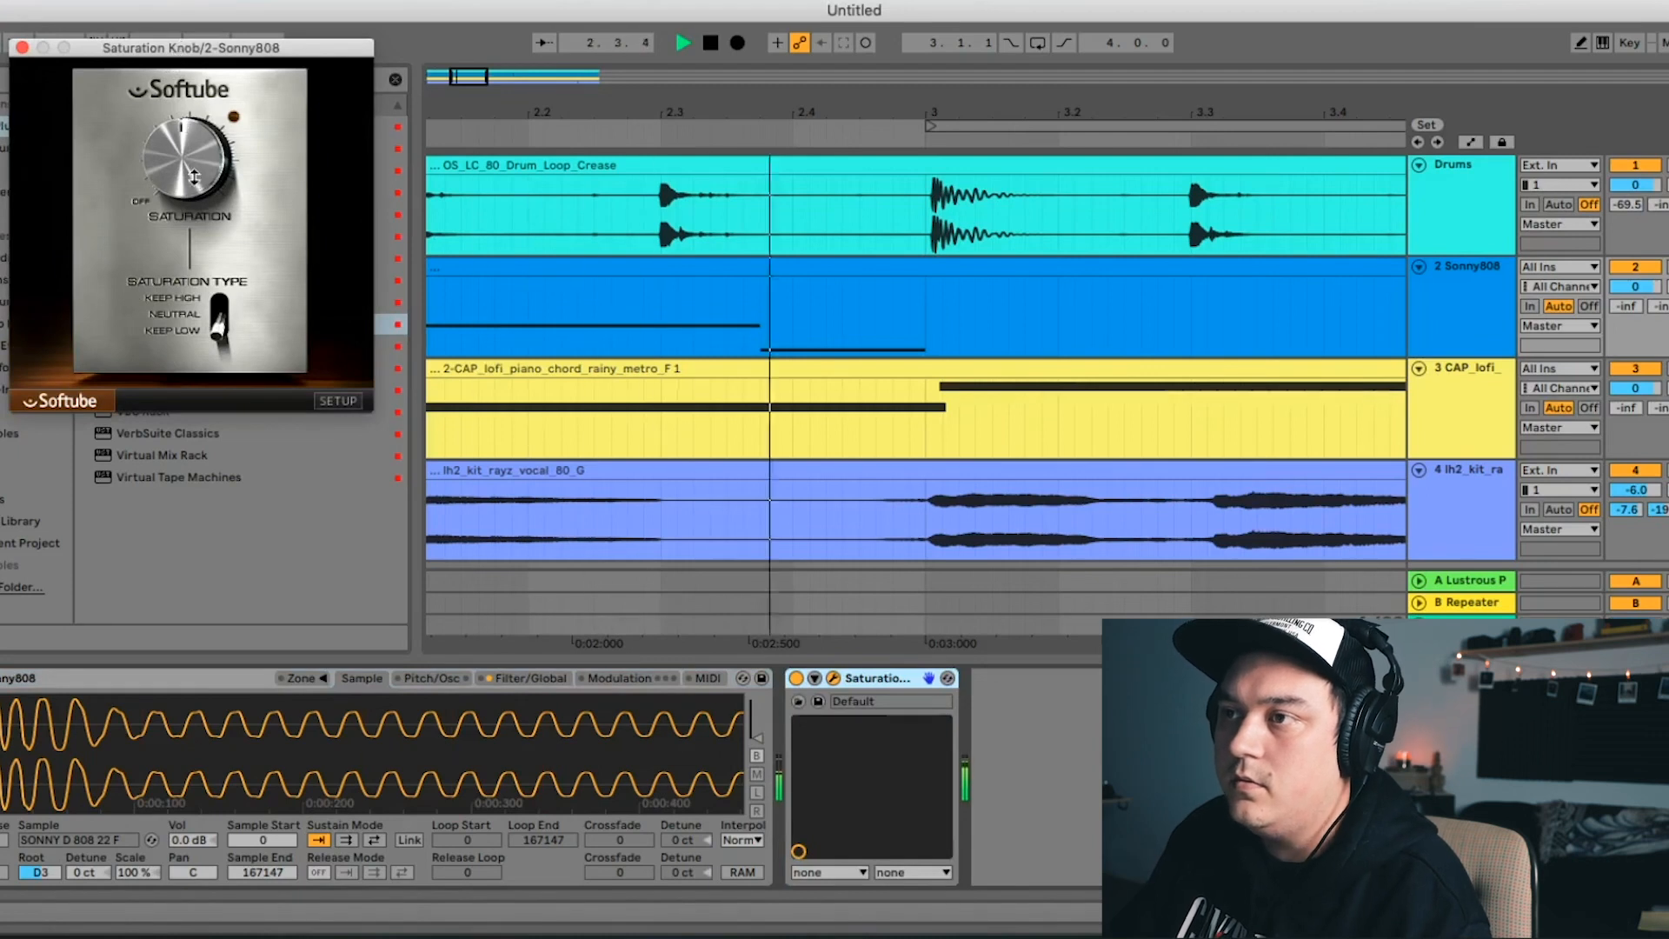
key("space")
left_click(22, 47)
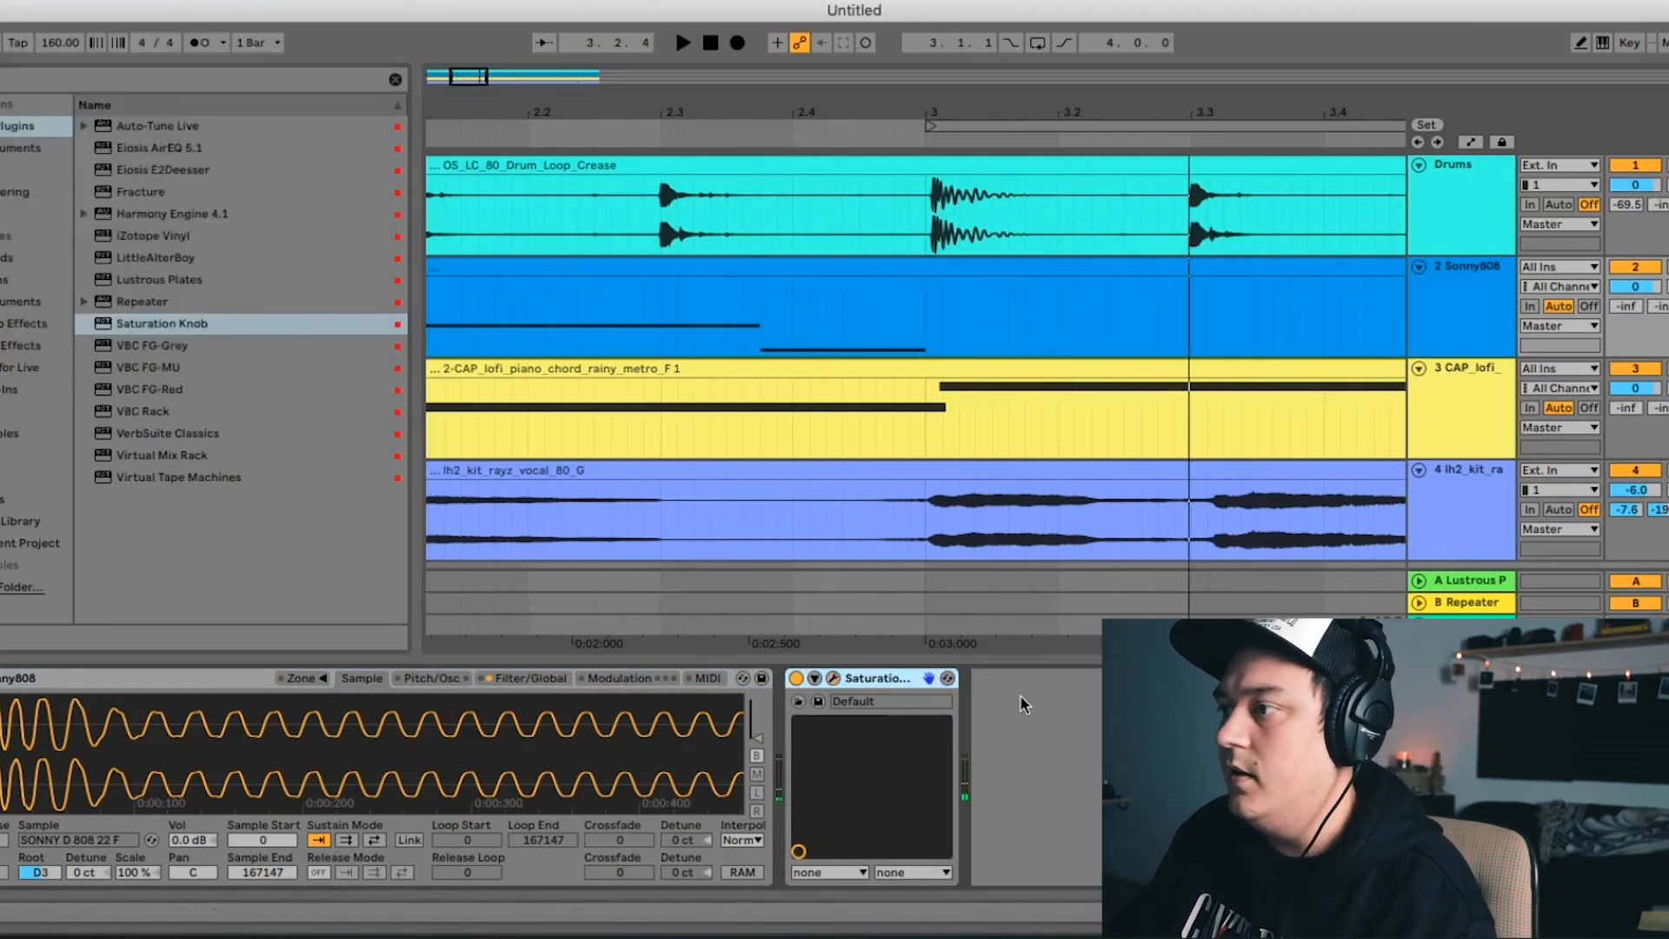
left_click_drag(1007, 118, 580, 138)
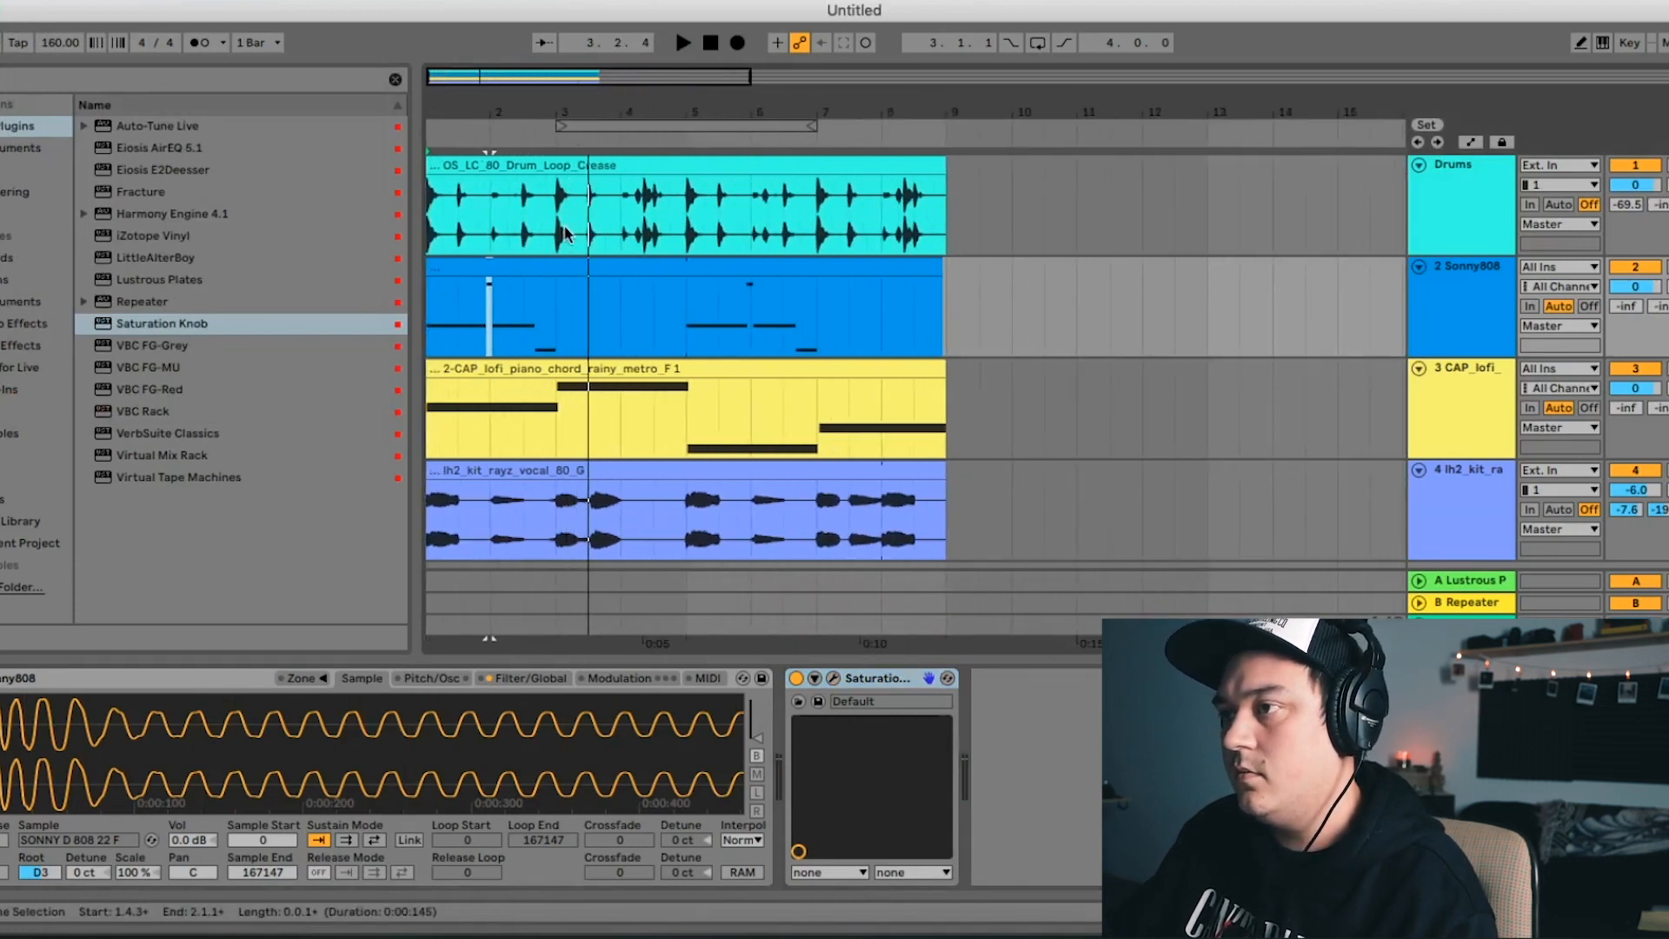
Trim the Sonny808 bassline clip to its first two bars and duplicate it three times to fill the arrangement up to bar 9
left_click(562, 263)
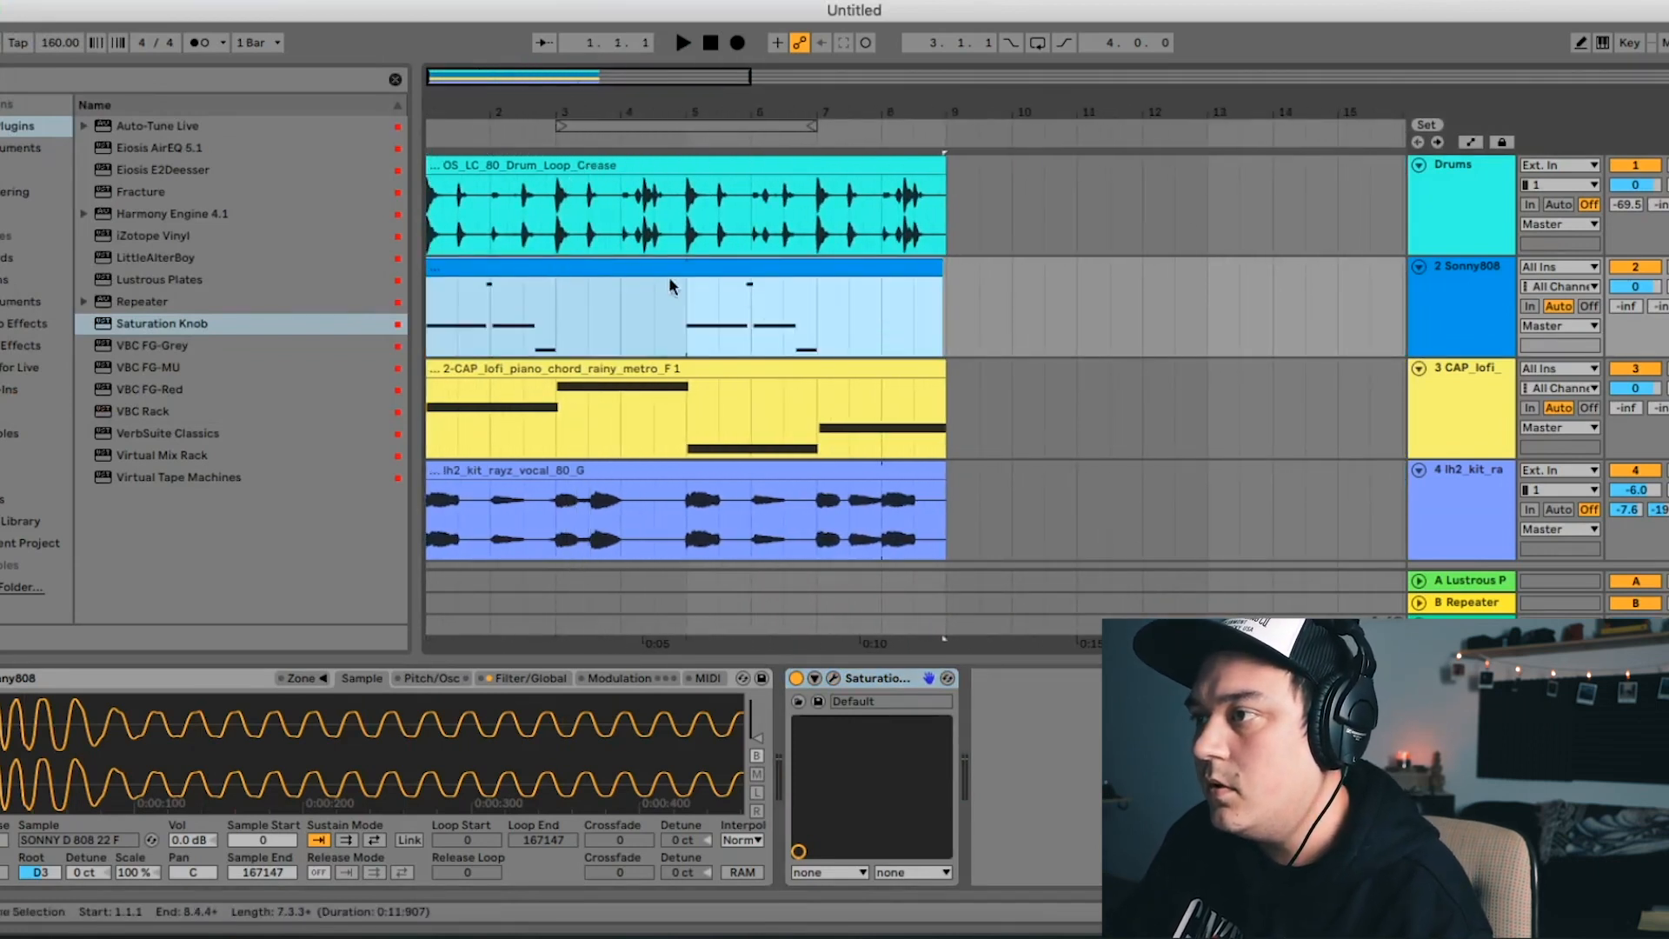
left_click_drag(942, 278, 556, 257)
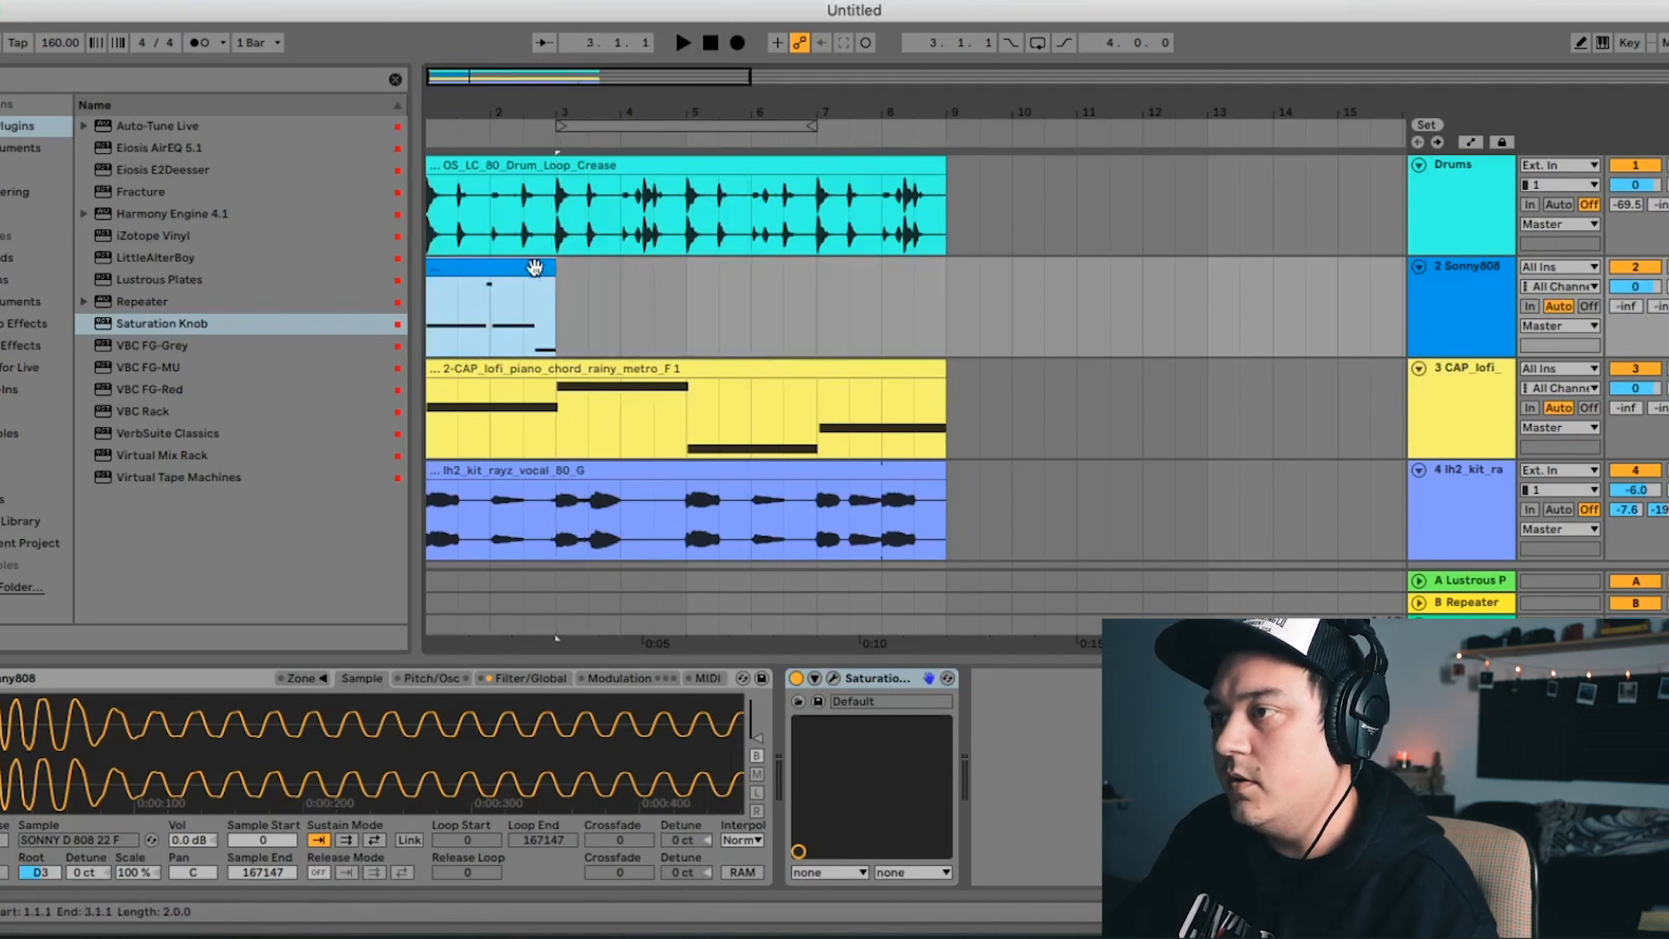
key("ctrl+d")
key("ctrl+d")
key("ctrl+d")
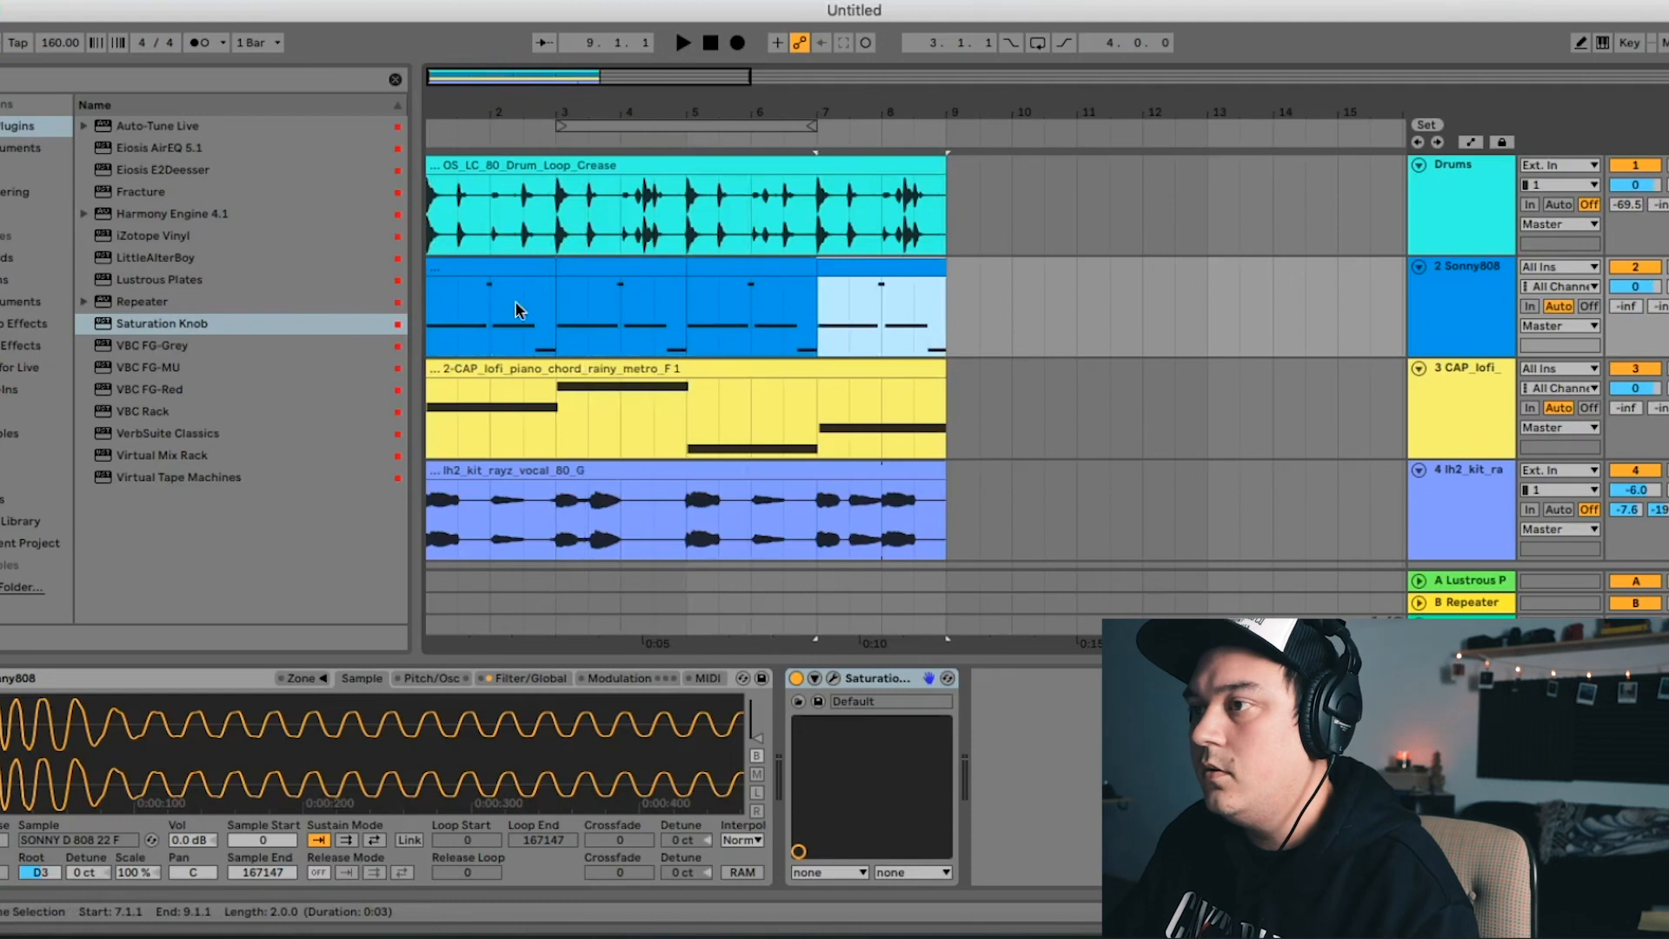
Play the arrangement and lower the Sonny808 track's volume to -8.0 dB in the mixer
left_click(514, 301)
key("space")
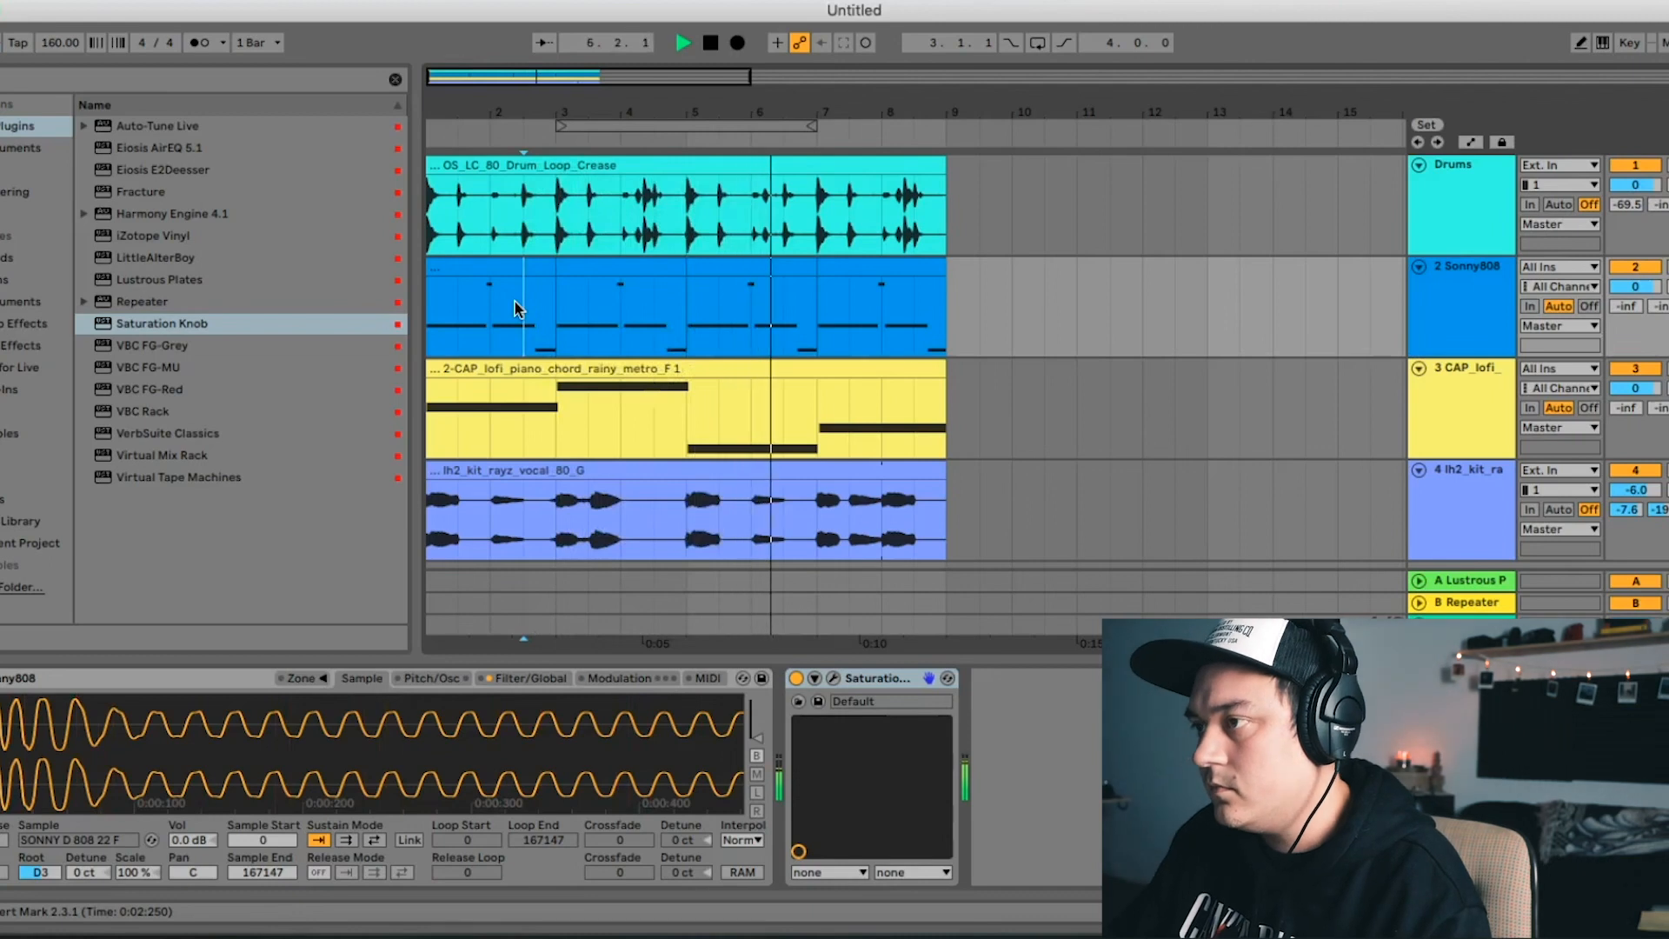
key("Tab")
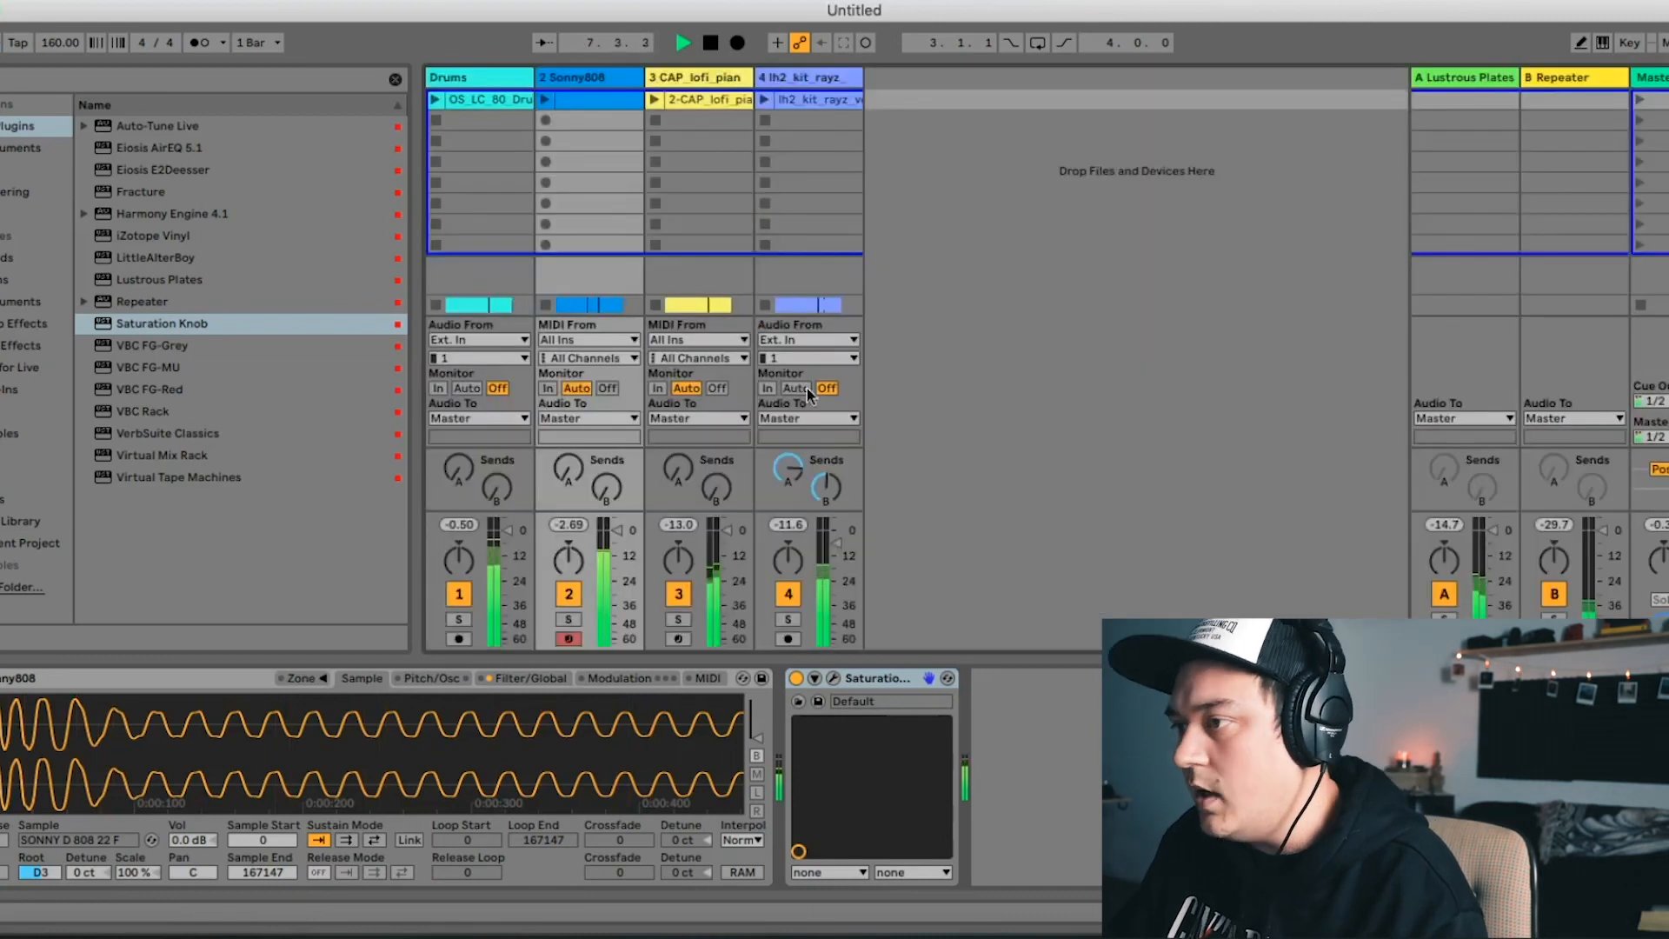
key("space")
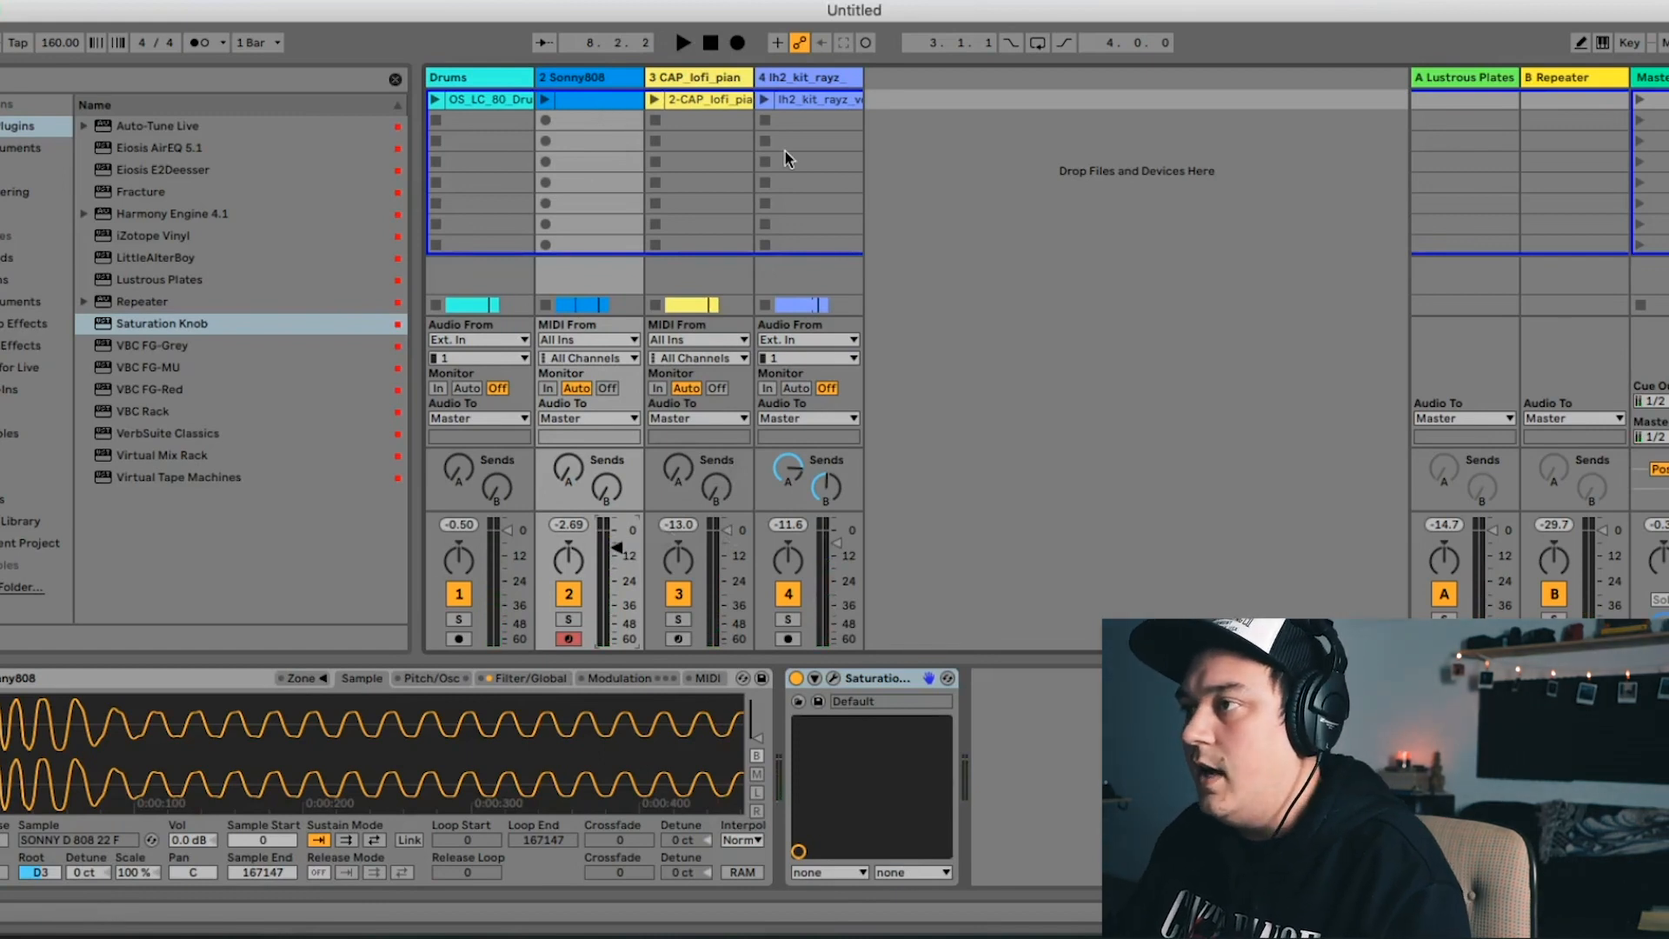
Insert a new audio track and move it between the Drums and Sonny808 tracks
right_click(1215, 226)
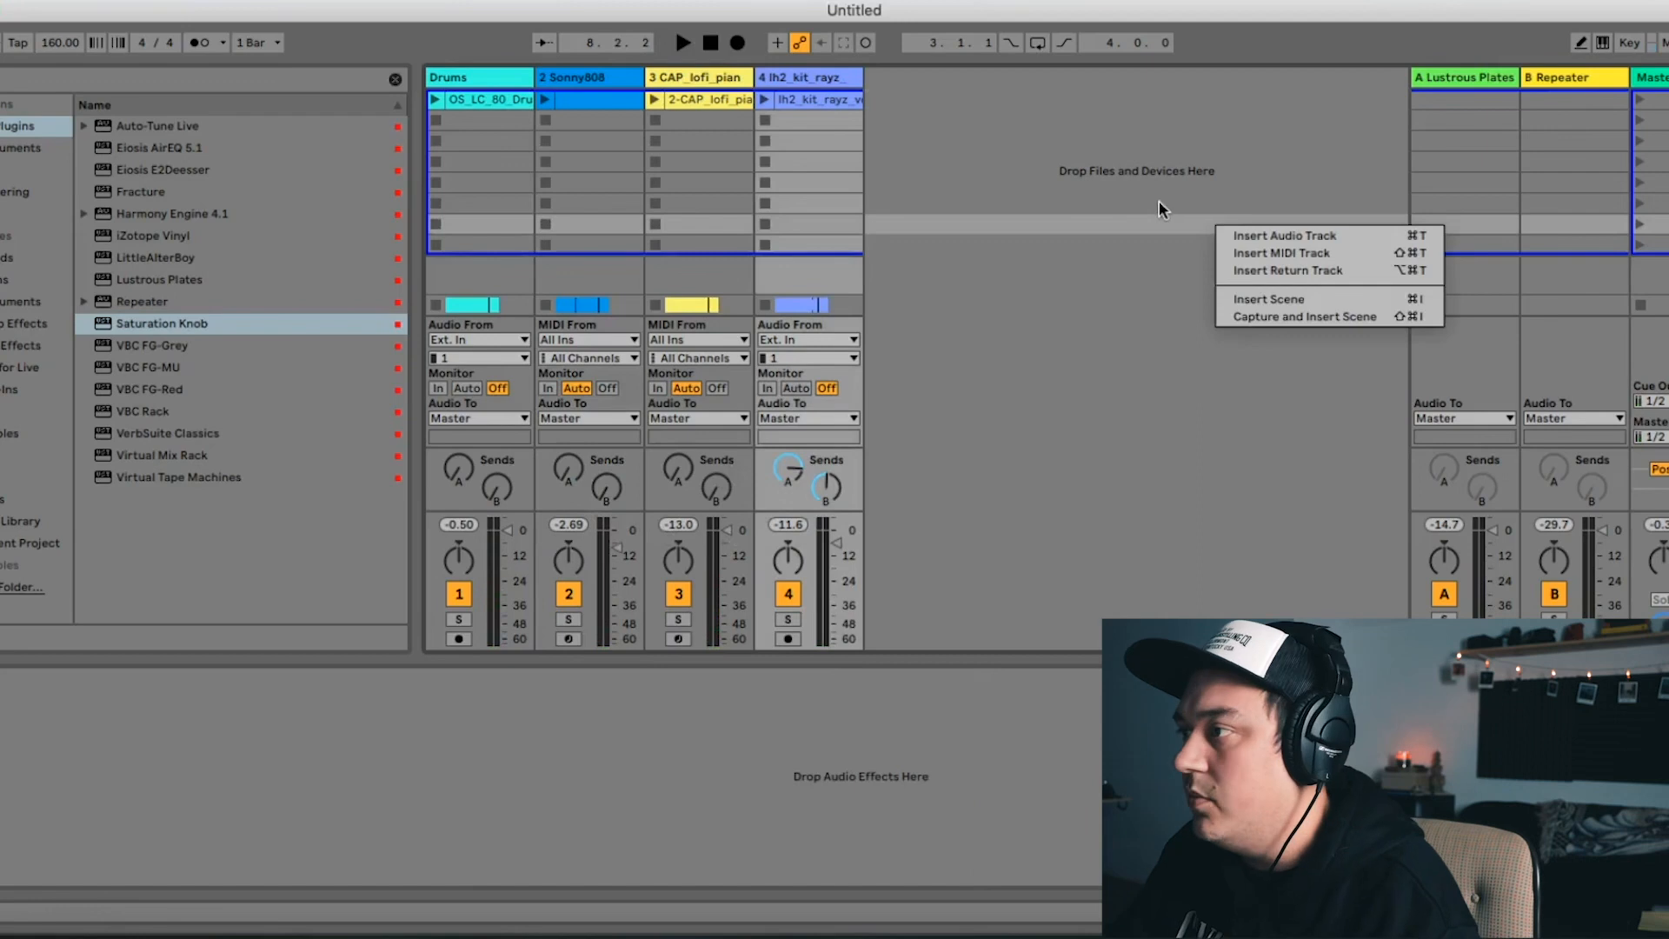
left_click(1226, 235)
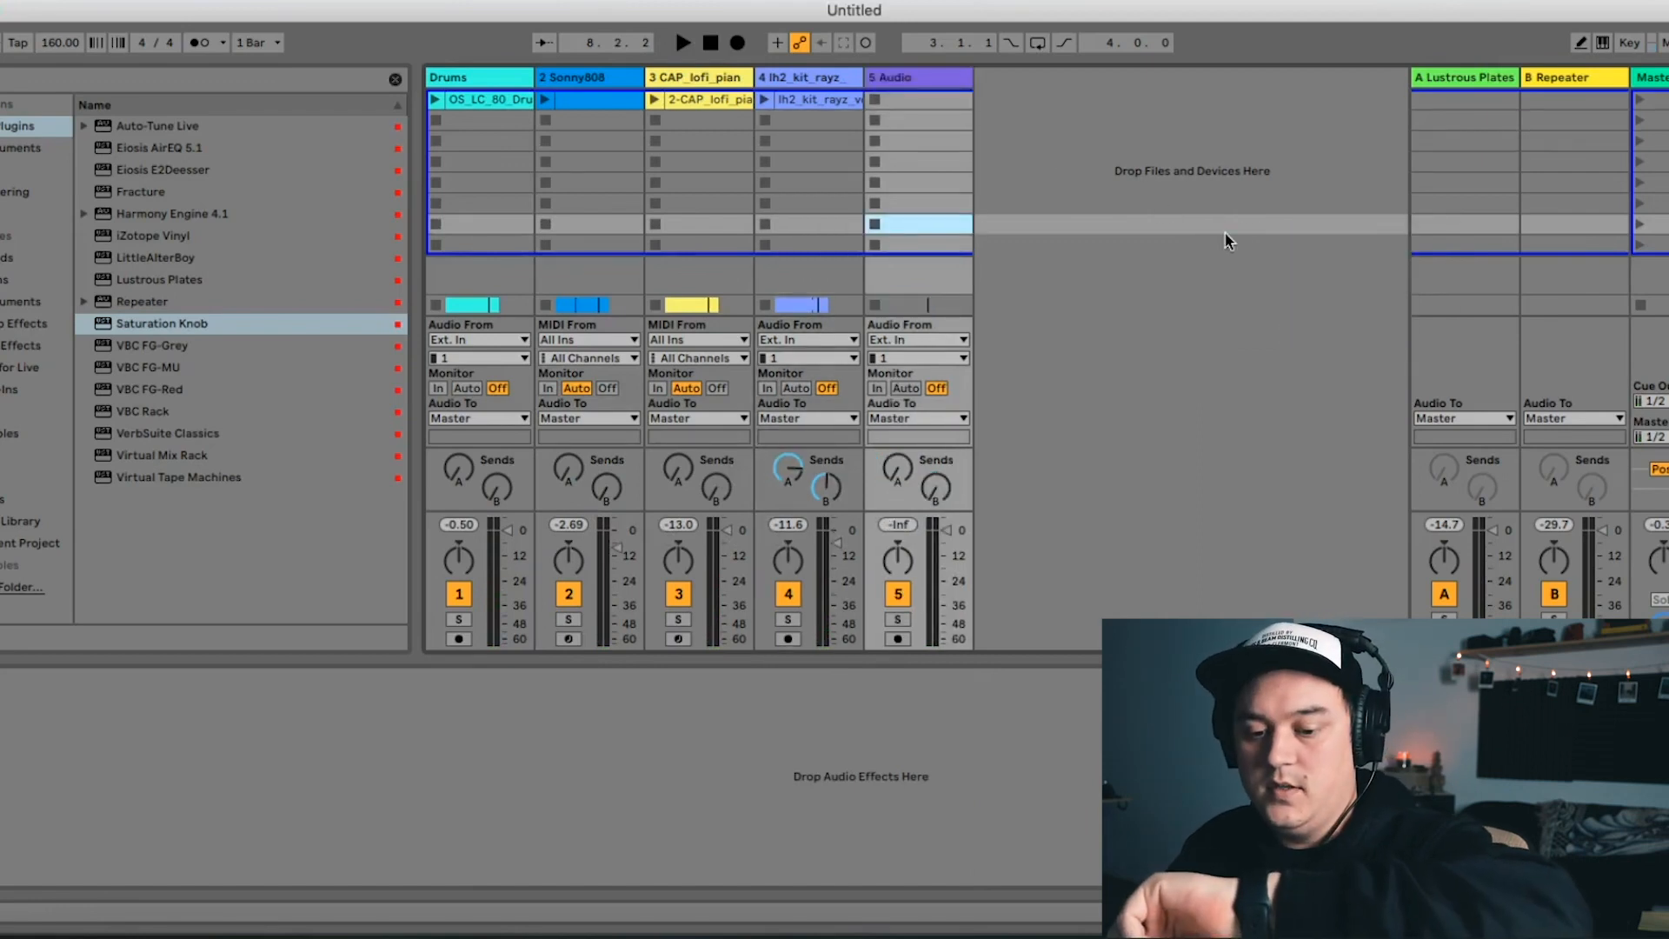
left_click_drag(910, 87, 544, 83)
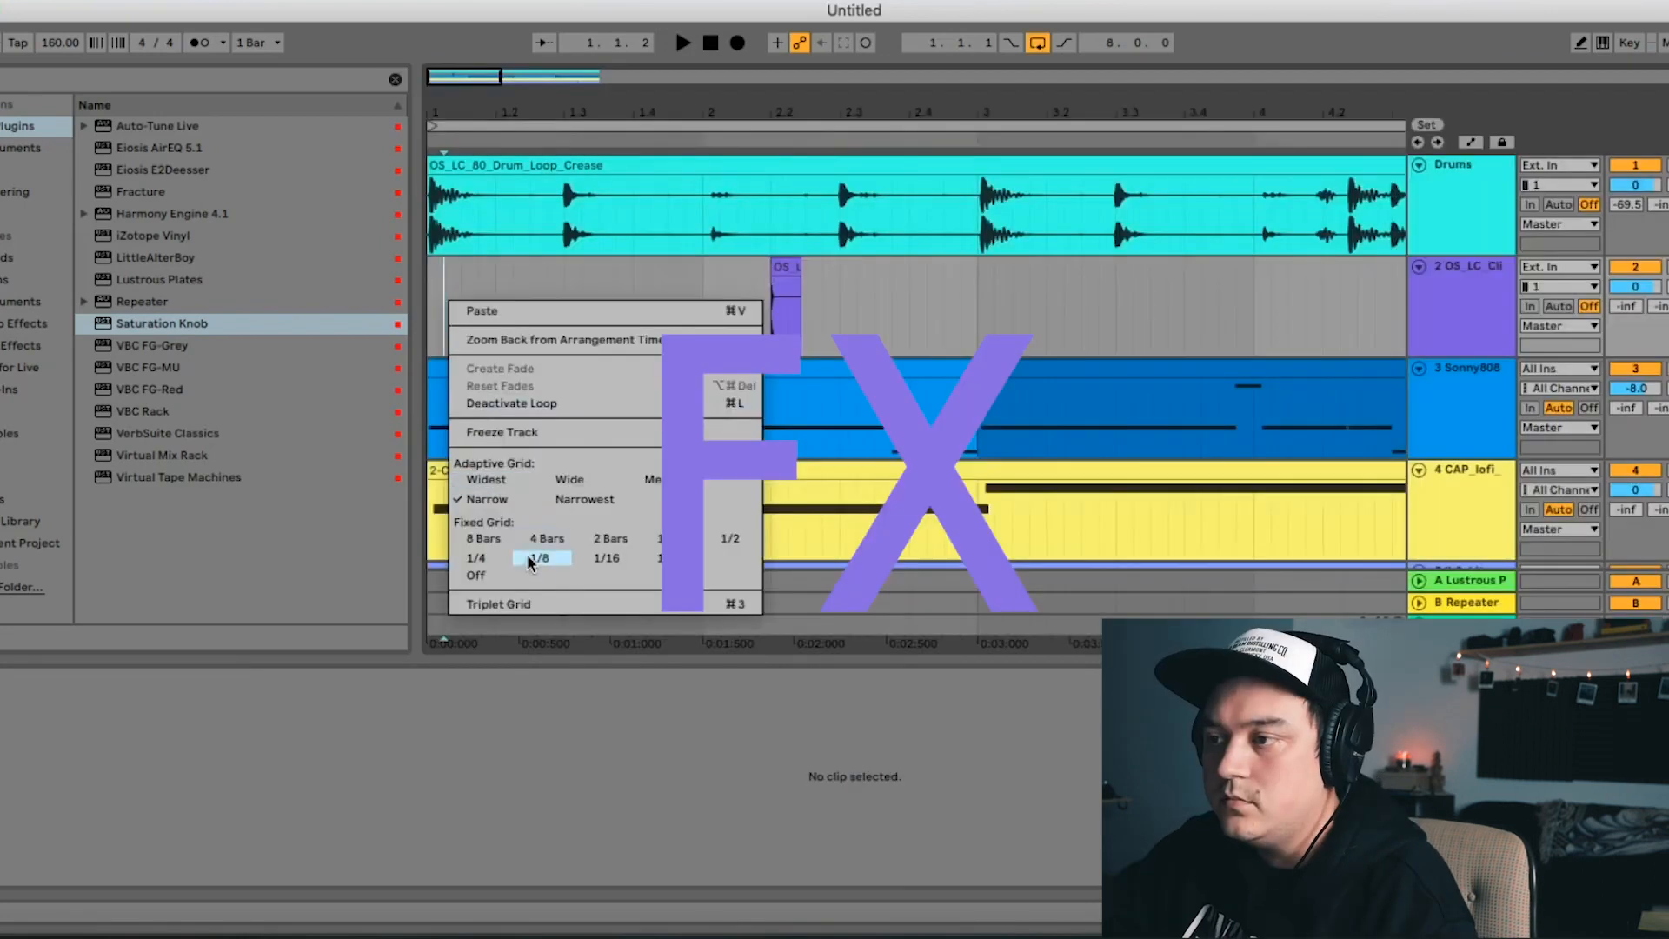
Place the OS_LC_Click_Perc sample at the start of bar 1, consolidate it as an eighth-note clip, and duplicate it five times
left_click(486, 318)
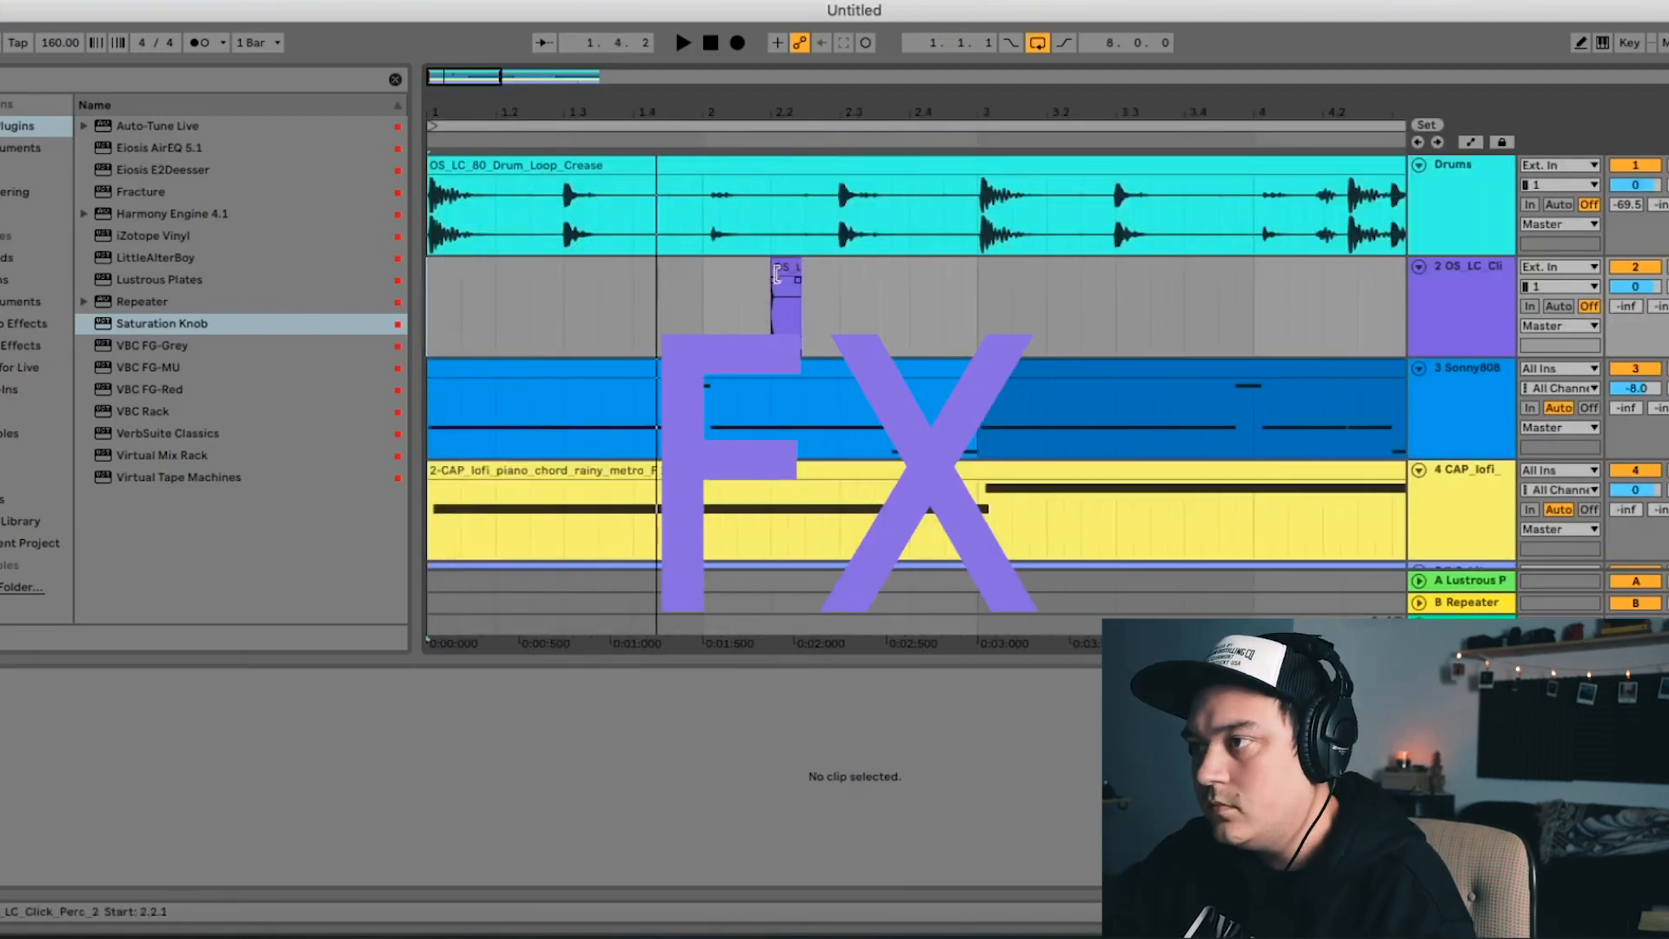
left_click(458, 268)
left_click_drag(463, 304, 430, 308)
key("super+j")
key("super+d")
key("super+d")
key("super+d")
key("super+d")
key("super+d")
Audition the click pattern and extend it further through bar 1 with two more eighth-note duplicates
left_click(436, 314)
key("space")
key("space")
left_click(625, 268)
key("super+d")
key("super+d")
Shorten the last click clip of bar 1 to a sixteenth note and duplicate it to end the bar with a quick double hit
scroll(633, 273, "up", 5)
right_click(822, 306)
left_click(1008, 932)
left_click_drag(826, 263, 782, 262)
key("super+d")
Duplicate the whole bar 1 click pattern into bar 2 and play it with the full arrangement
scroll(784, 262, "down", 5)
left_click_drag(861, 312, 428, 313)
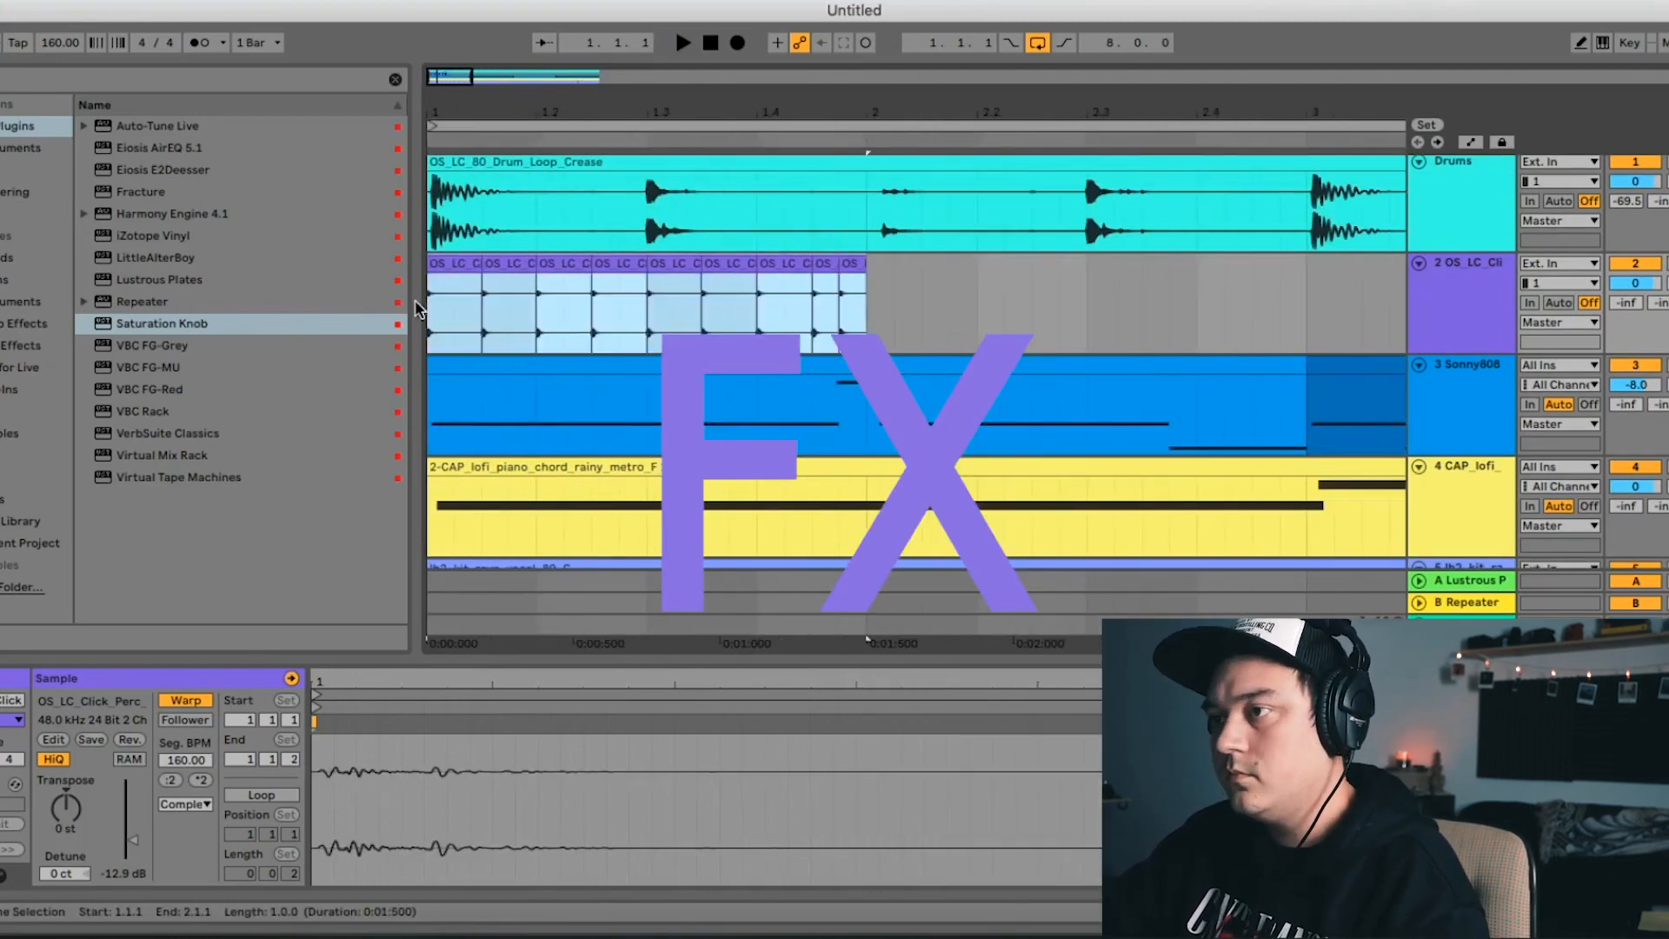
key("super+d")
left_click(641, 138)
key("super+a")
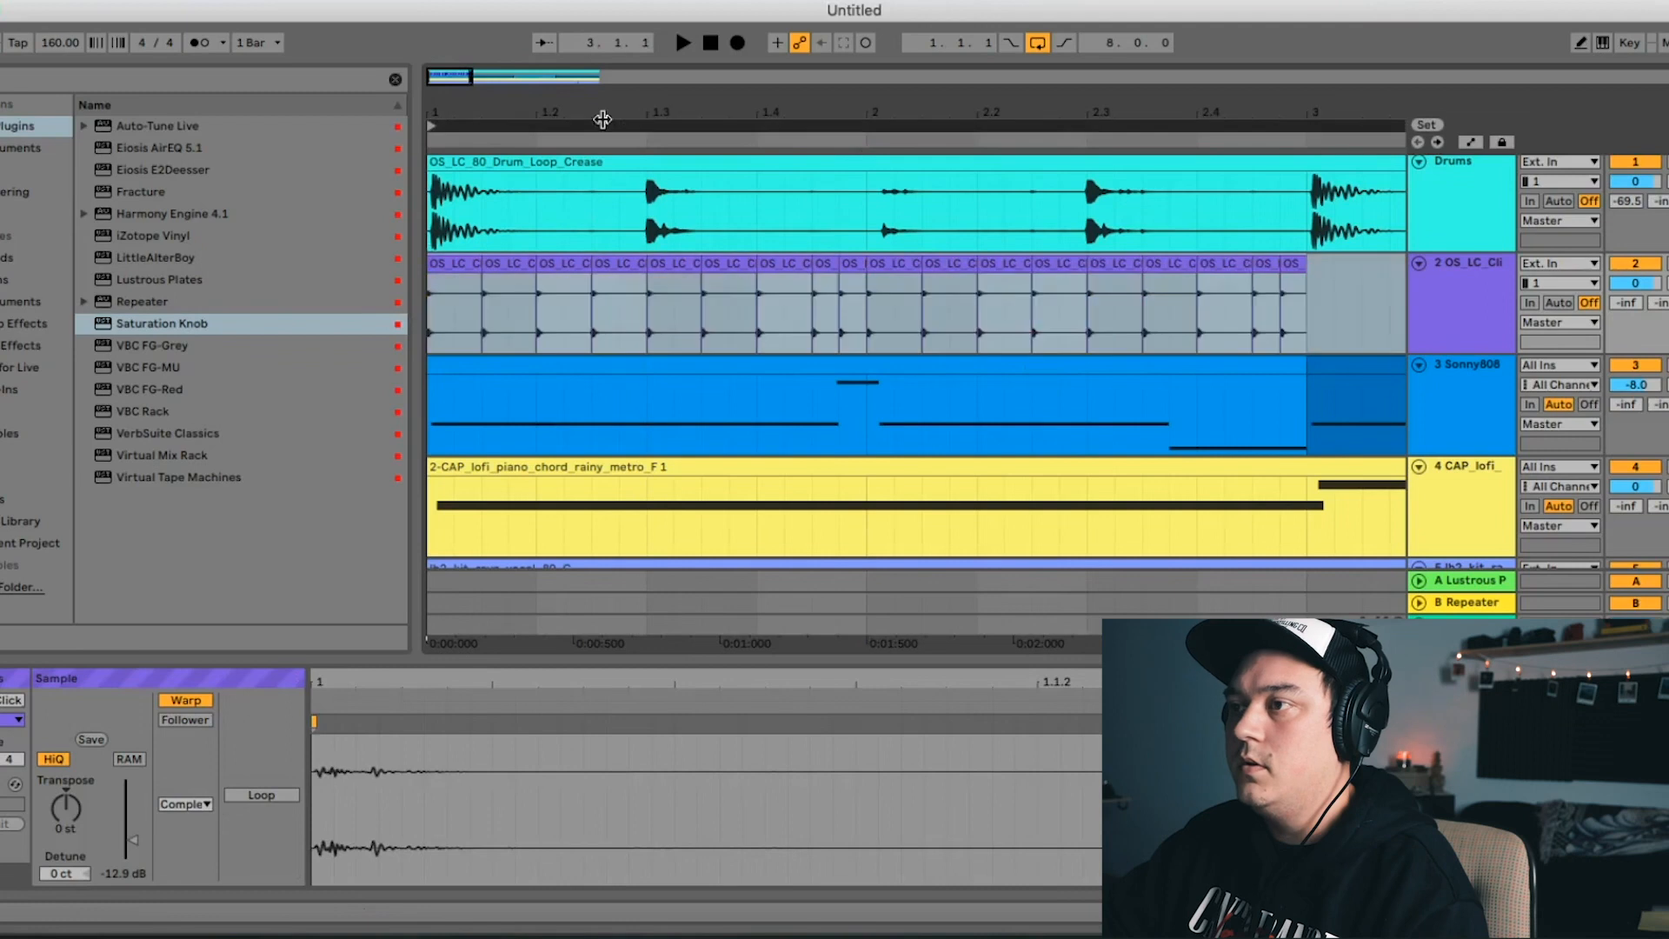
key("space")
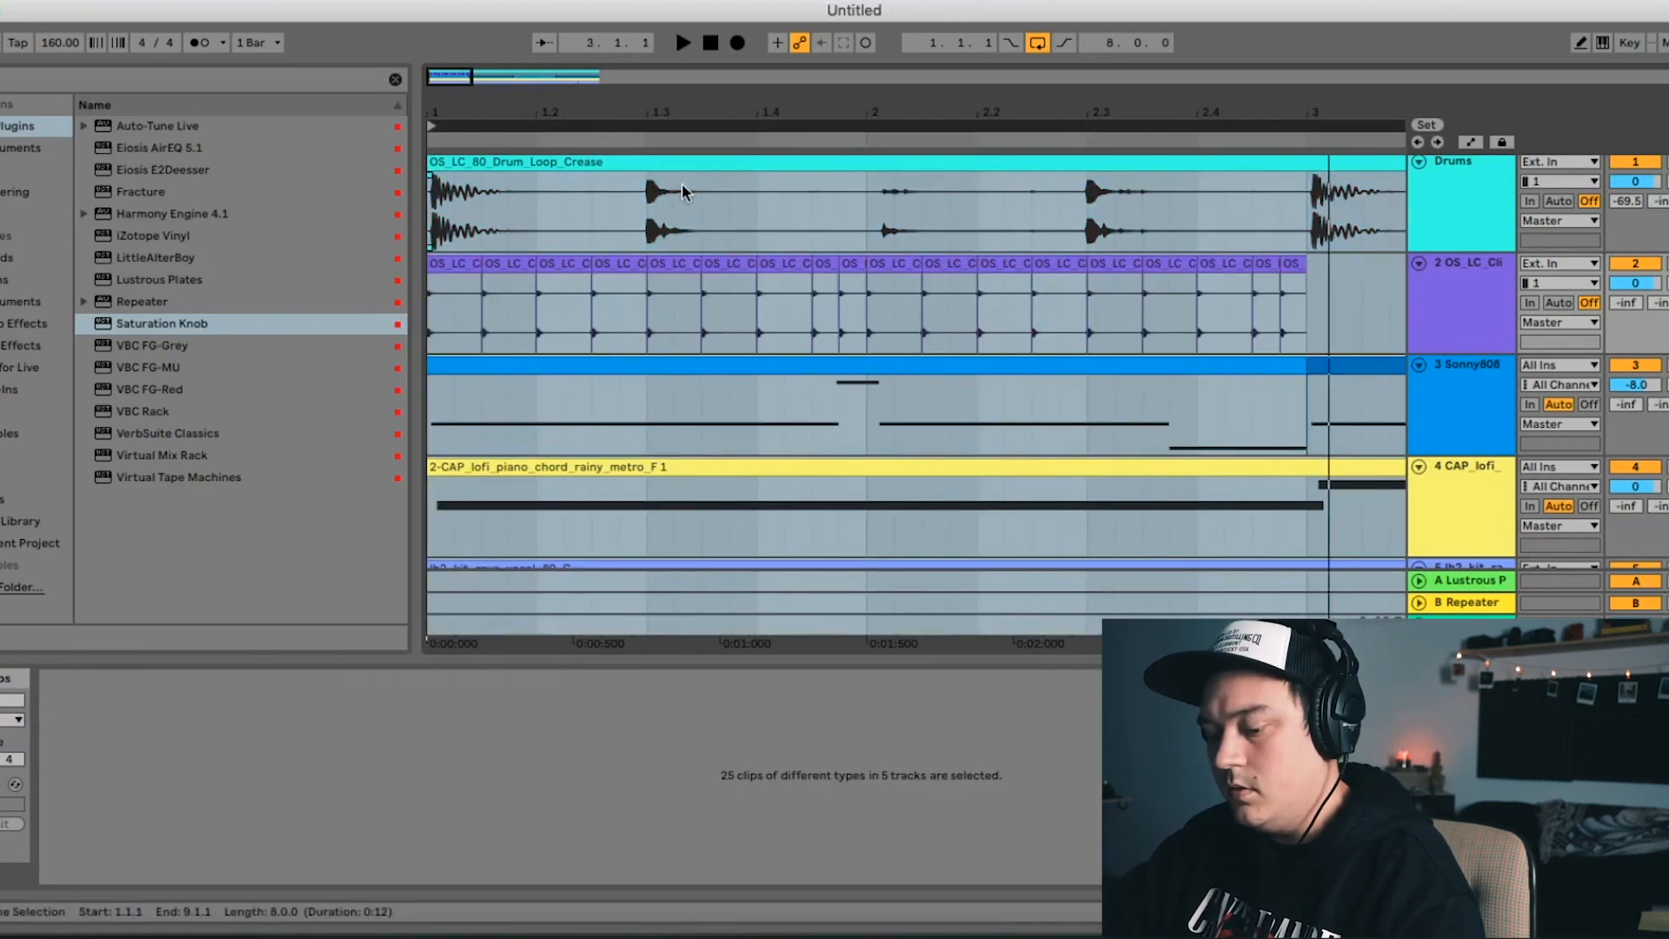
During playback, lower the click track's volume to -10.2 dB and raise its Lustrous Plates reverb send to -20.6 dB
key("space")
key("Tab")
left_click_drag(568, 470, 568, 466)
key("space")
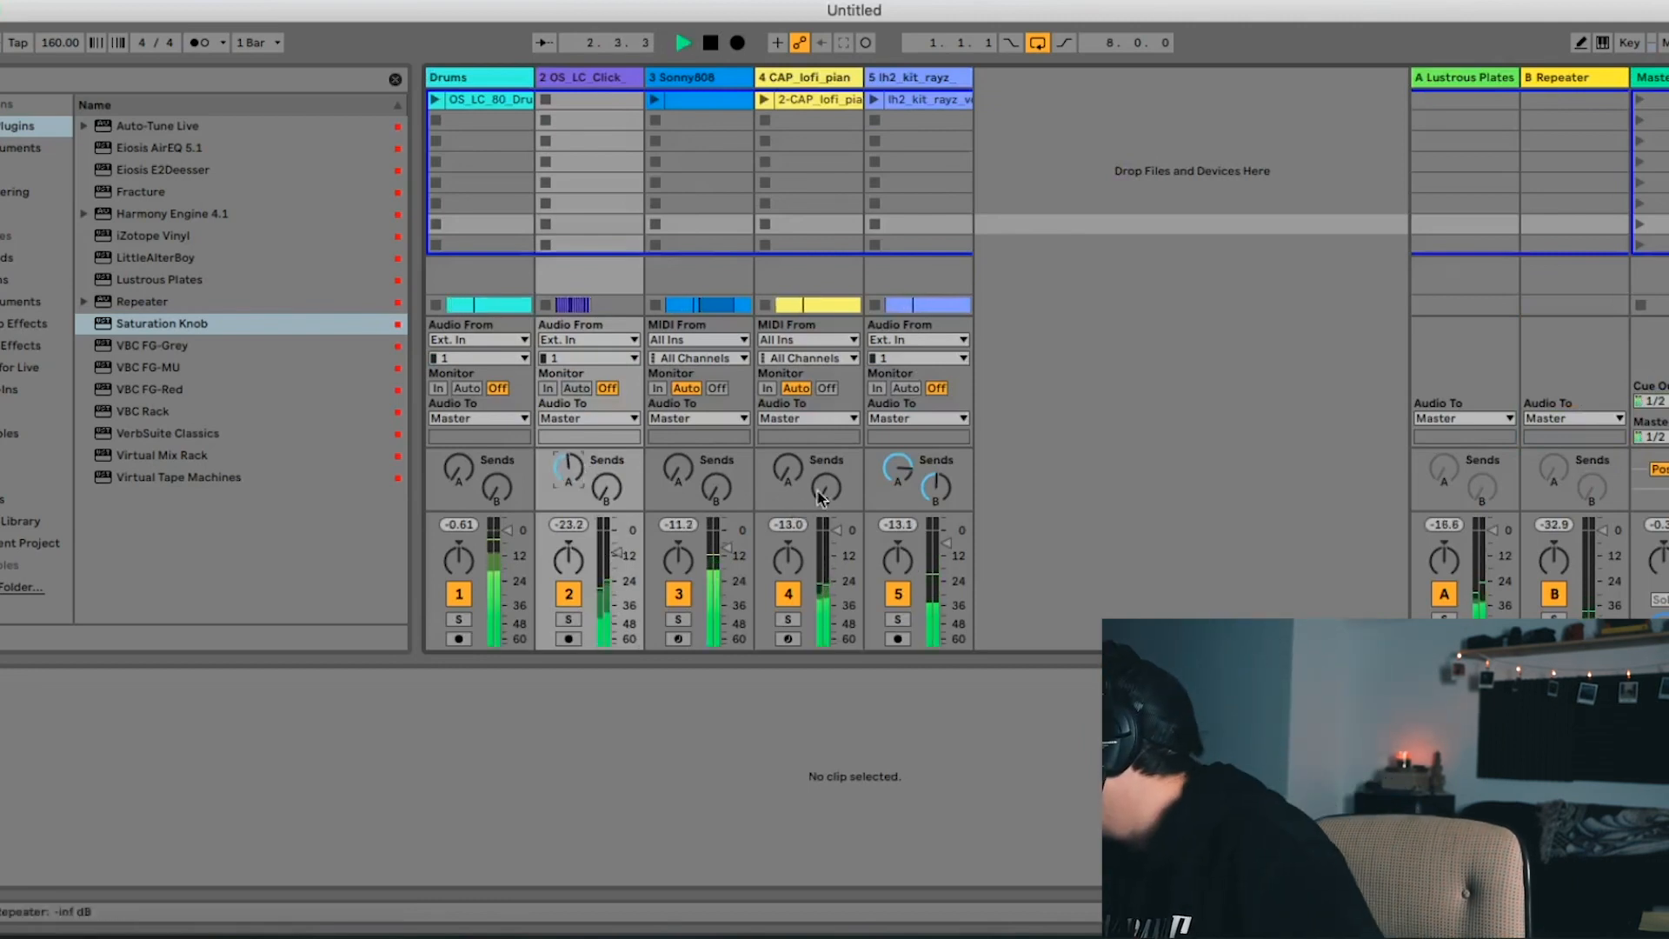
key("Tab")
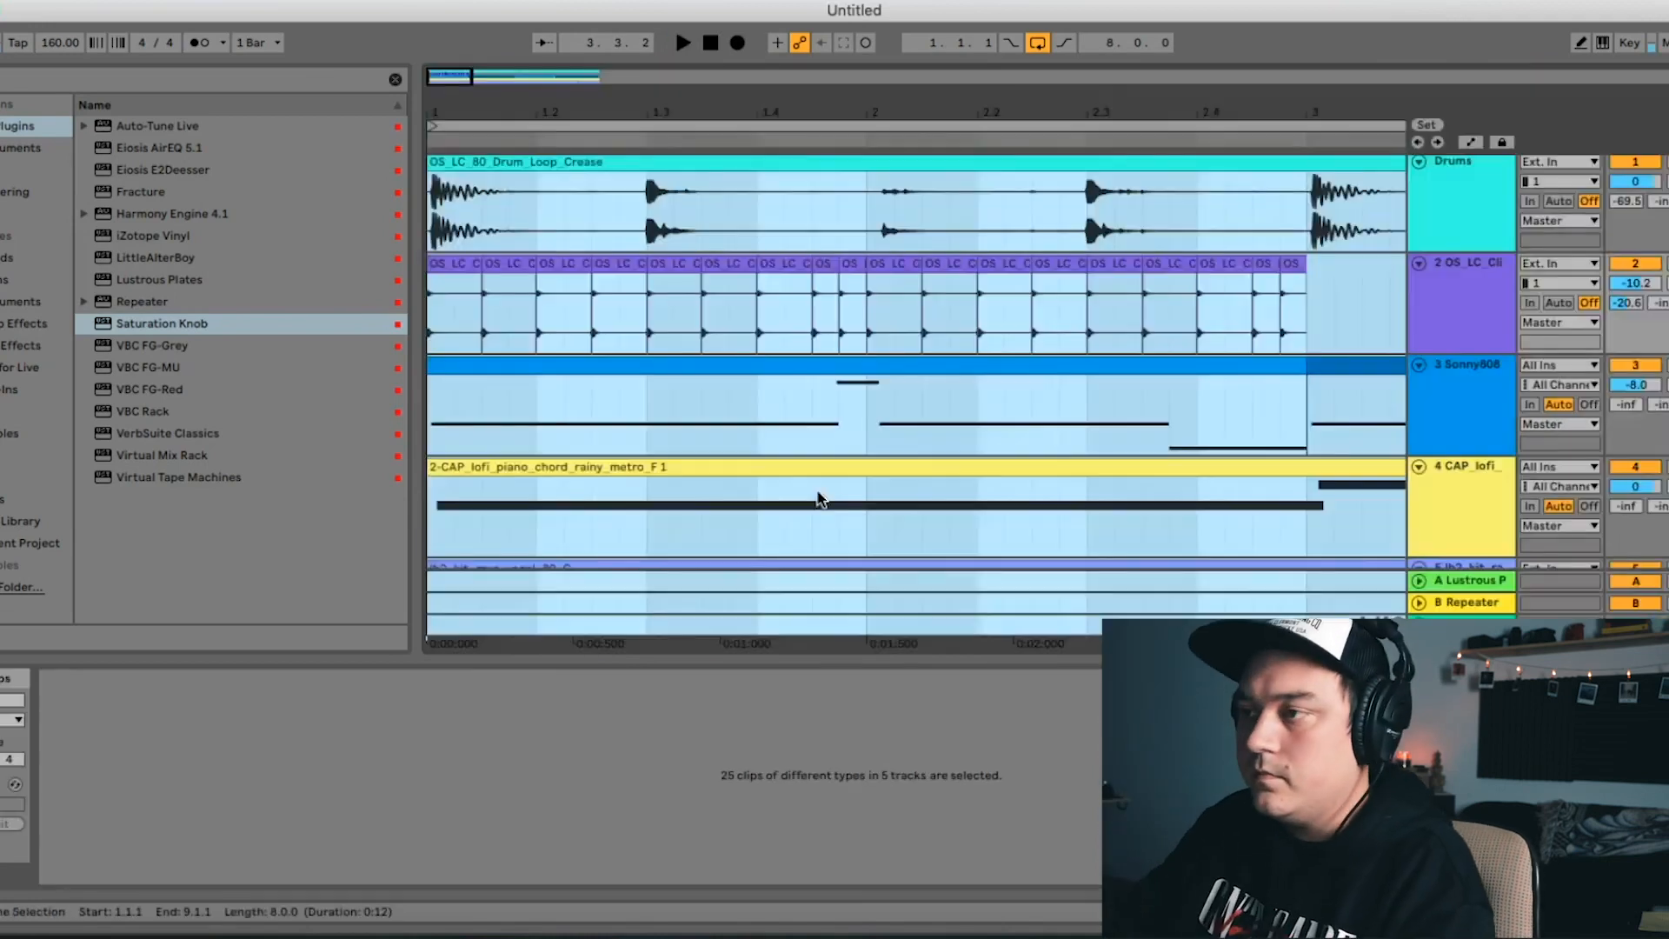
Play the click pattern, lower the gain of the second click clip in bar 1 to -21.7 dB, and audition it
left_click(826, 327)
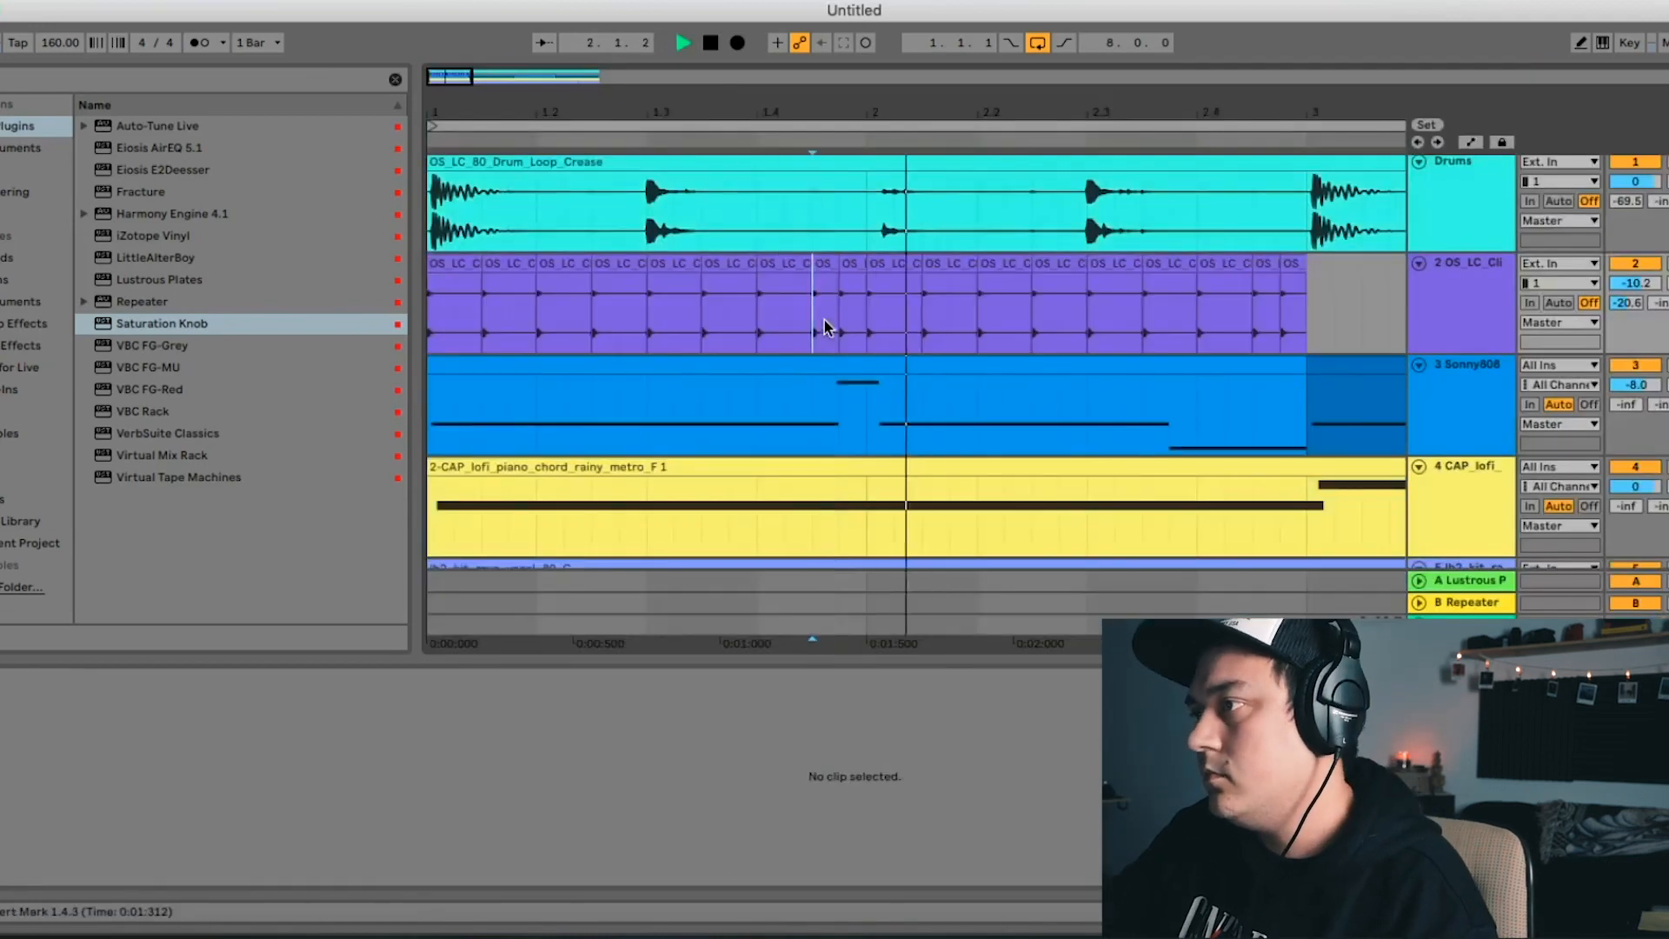
key("space")
left_click_drag(630, 106, 729, 148)
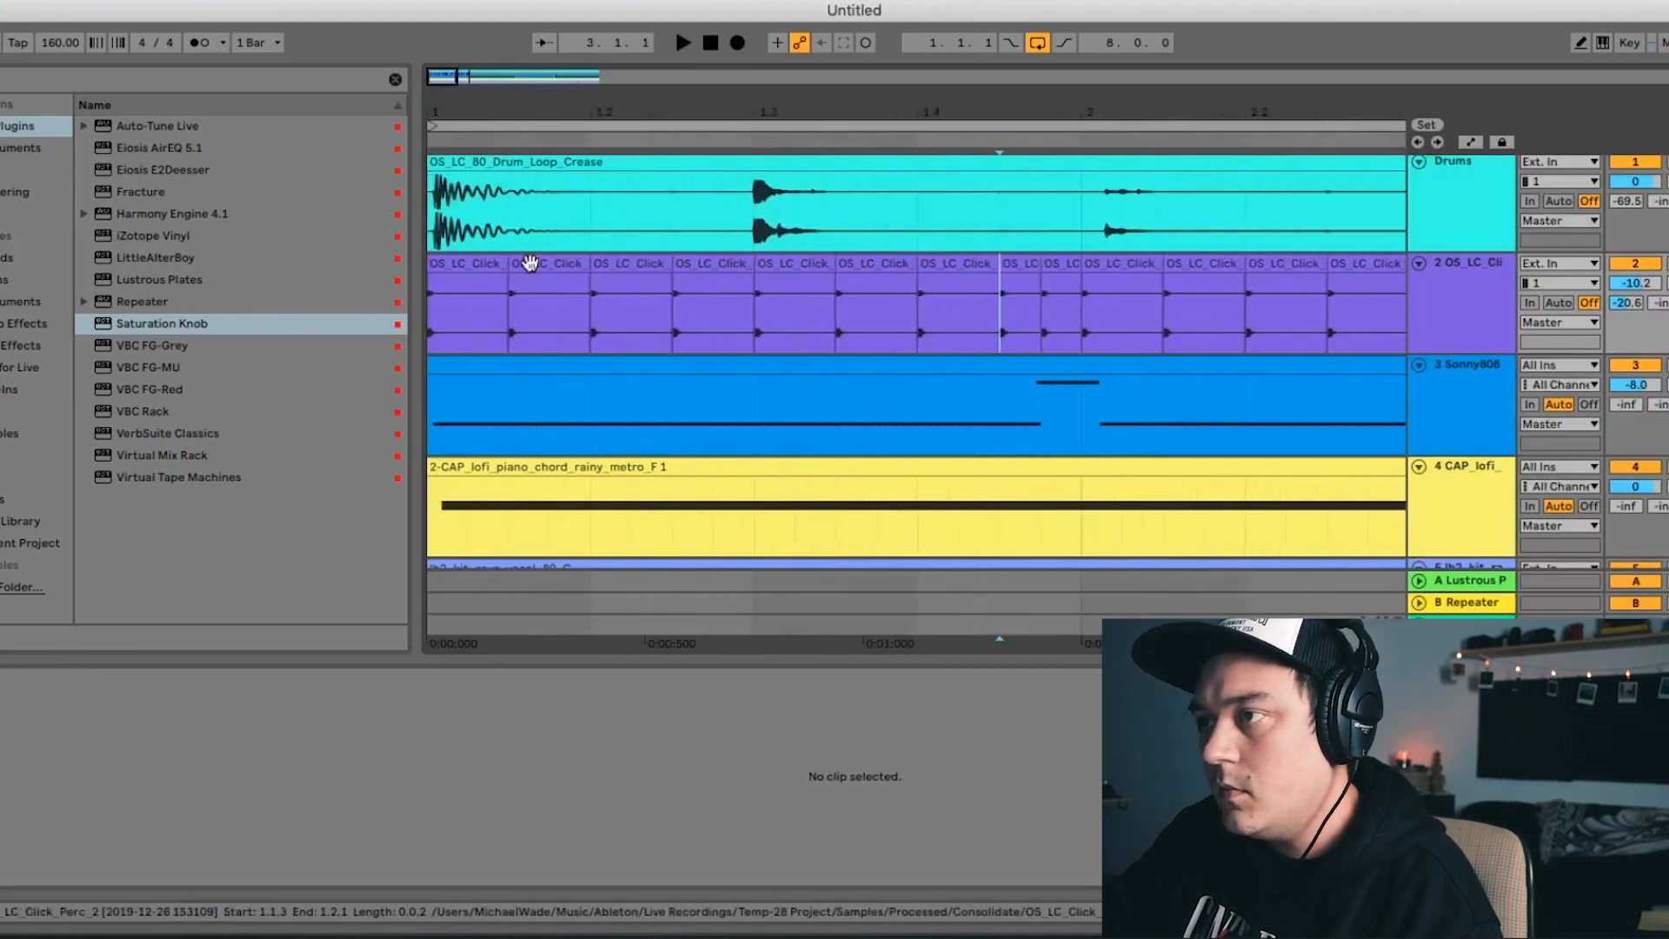
left_click(530, 264)
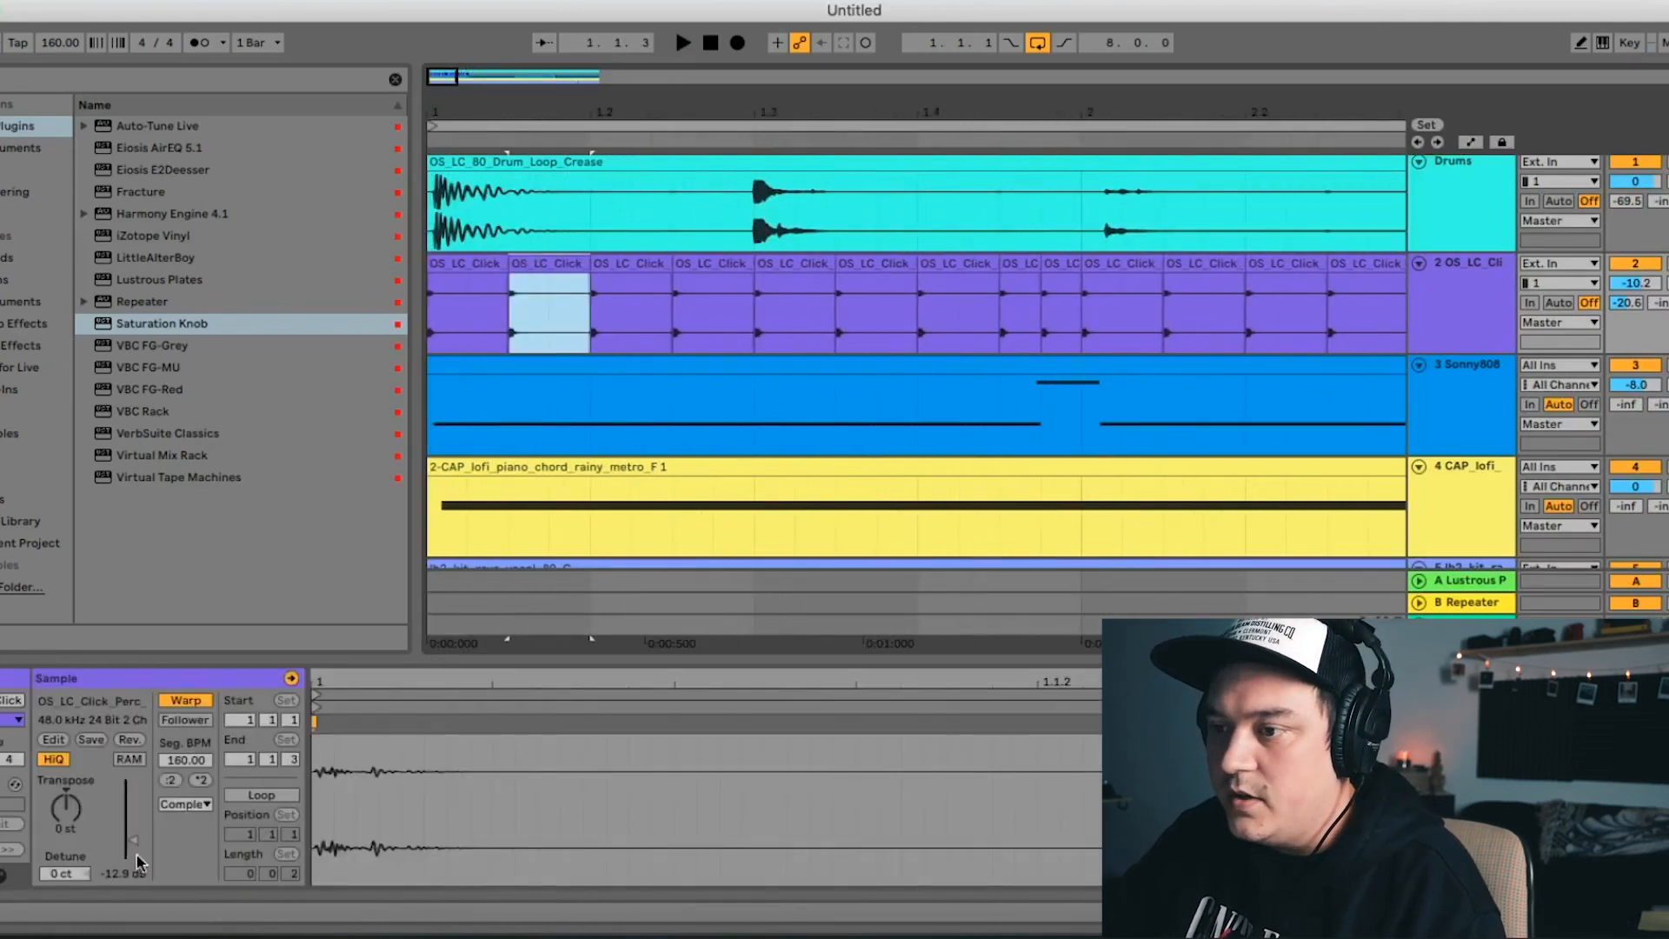
left_click_drag(135, 850, 135, 858)
key("space")
key("space")
left_click(529, 266)
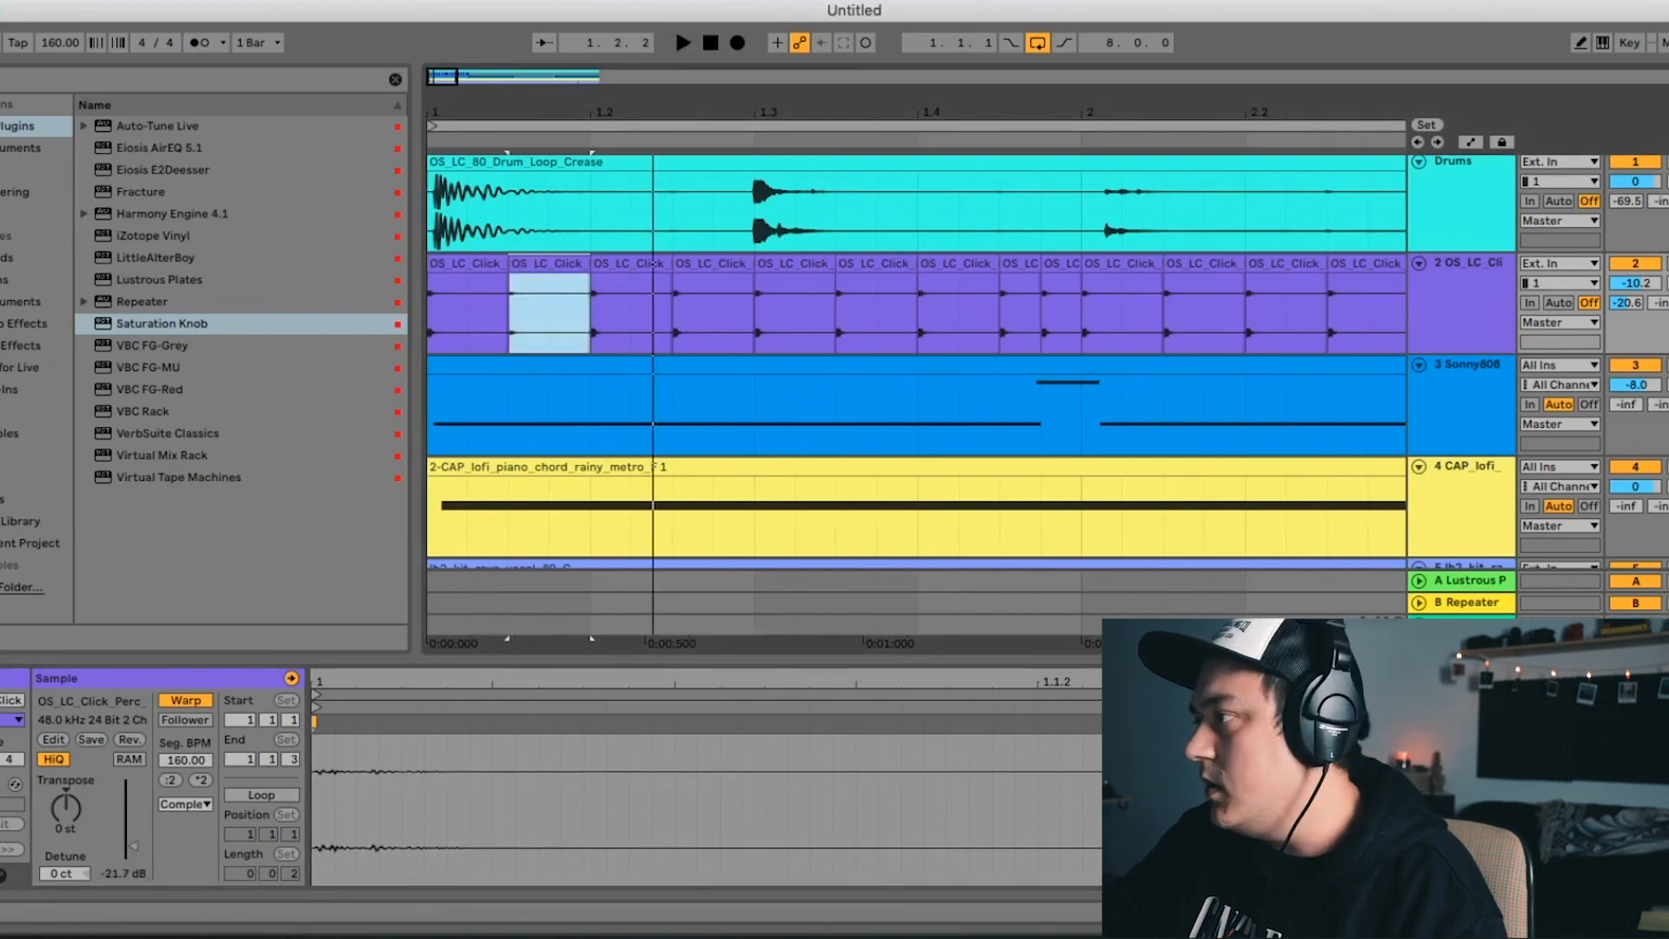
Compare the first two click clips and set the remaining off-beat eighth-note clips in bar 1 to -21.7 dB gain
left_click(460, 267)
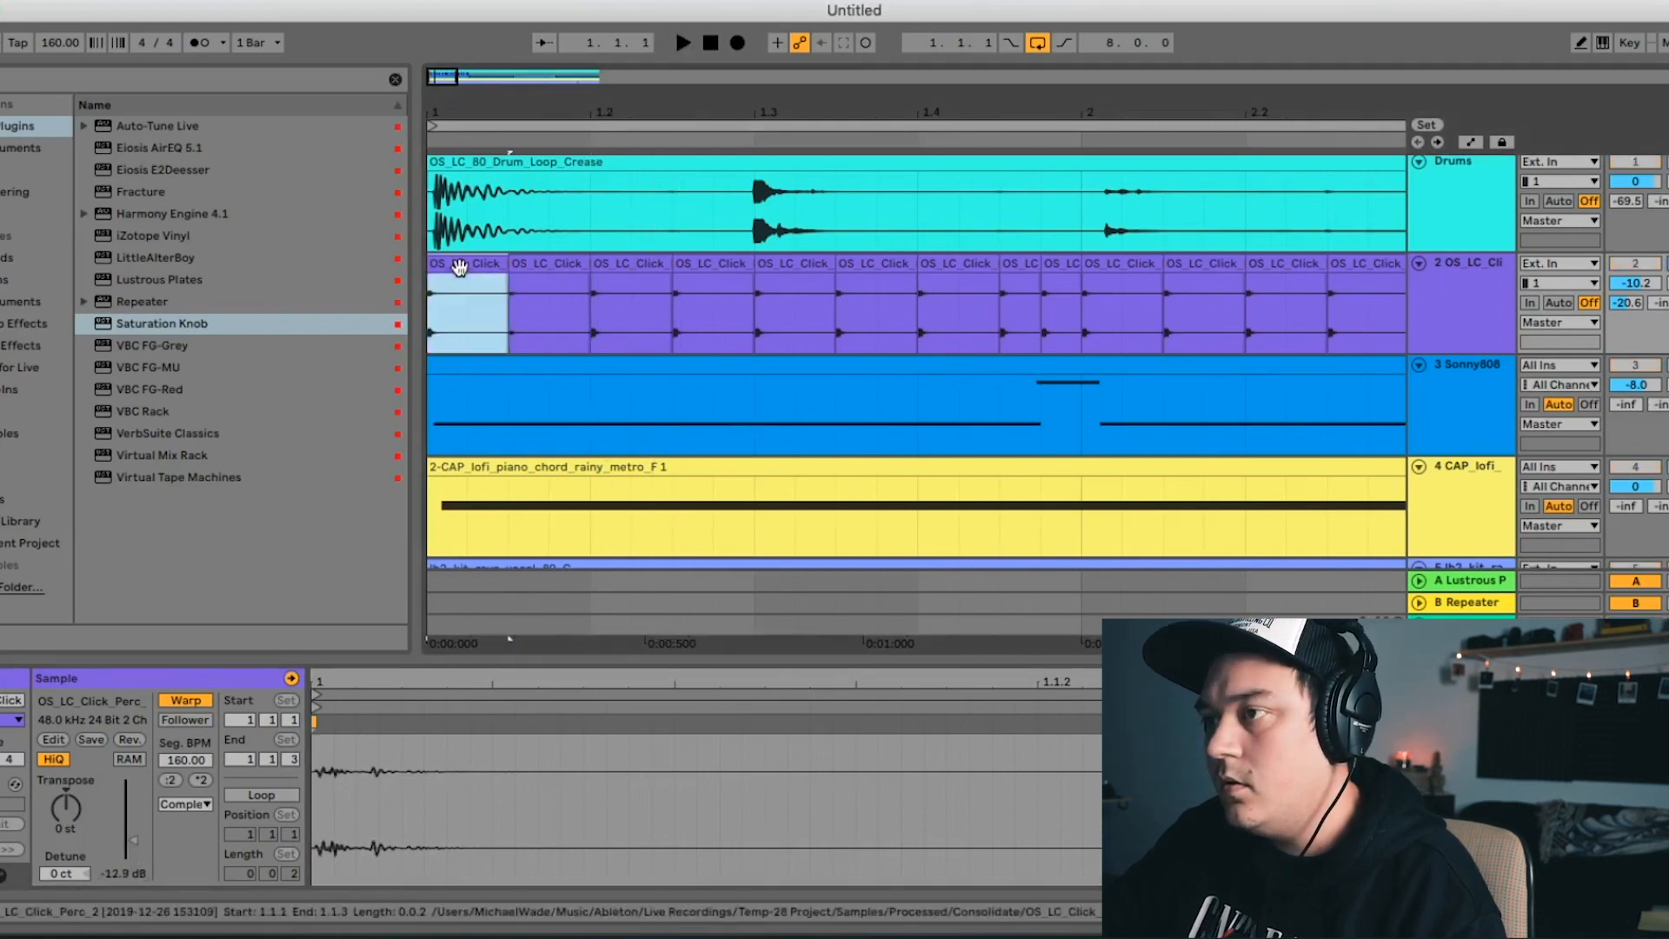
key("space")
left_click(551, 270)
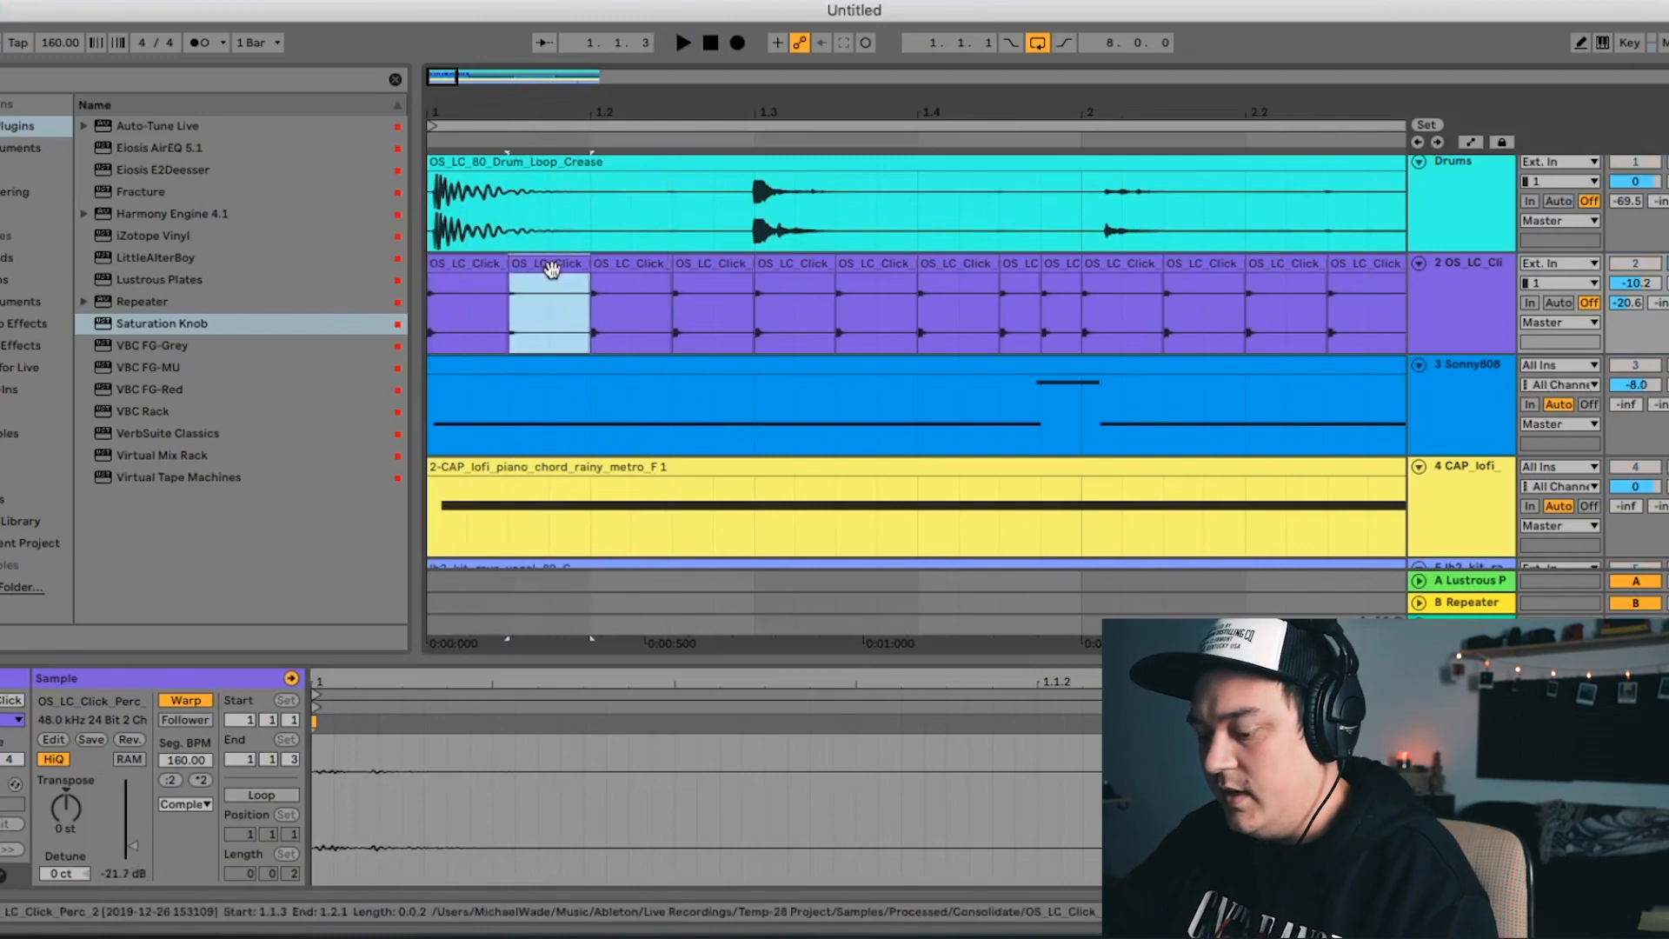
left_click(725, 271)
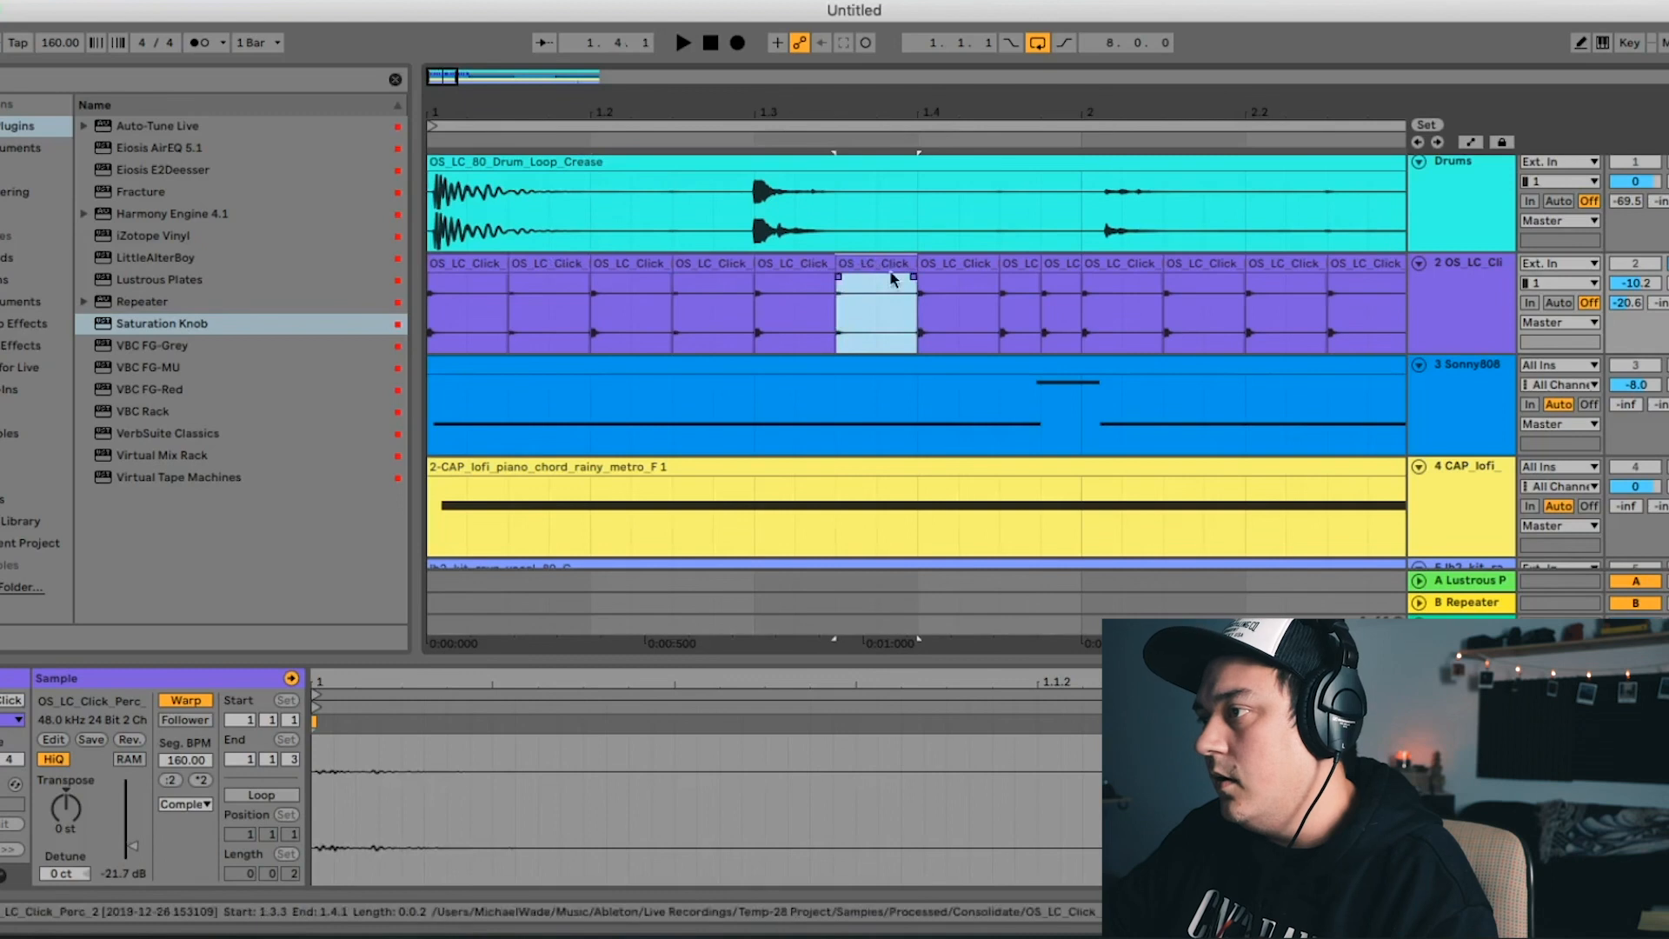
Replace bar 2's clicks with a copy of the adjusted bar 1 pattern and audition it from the start
left_click_drag(1083, 313, 373, 304)
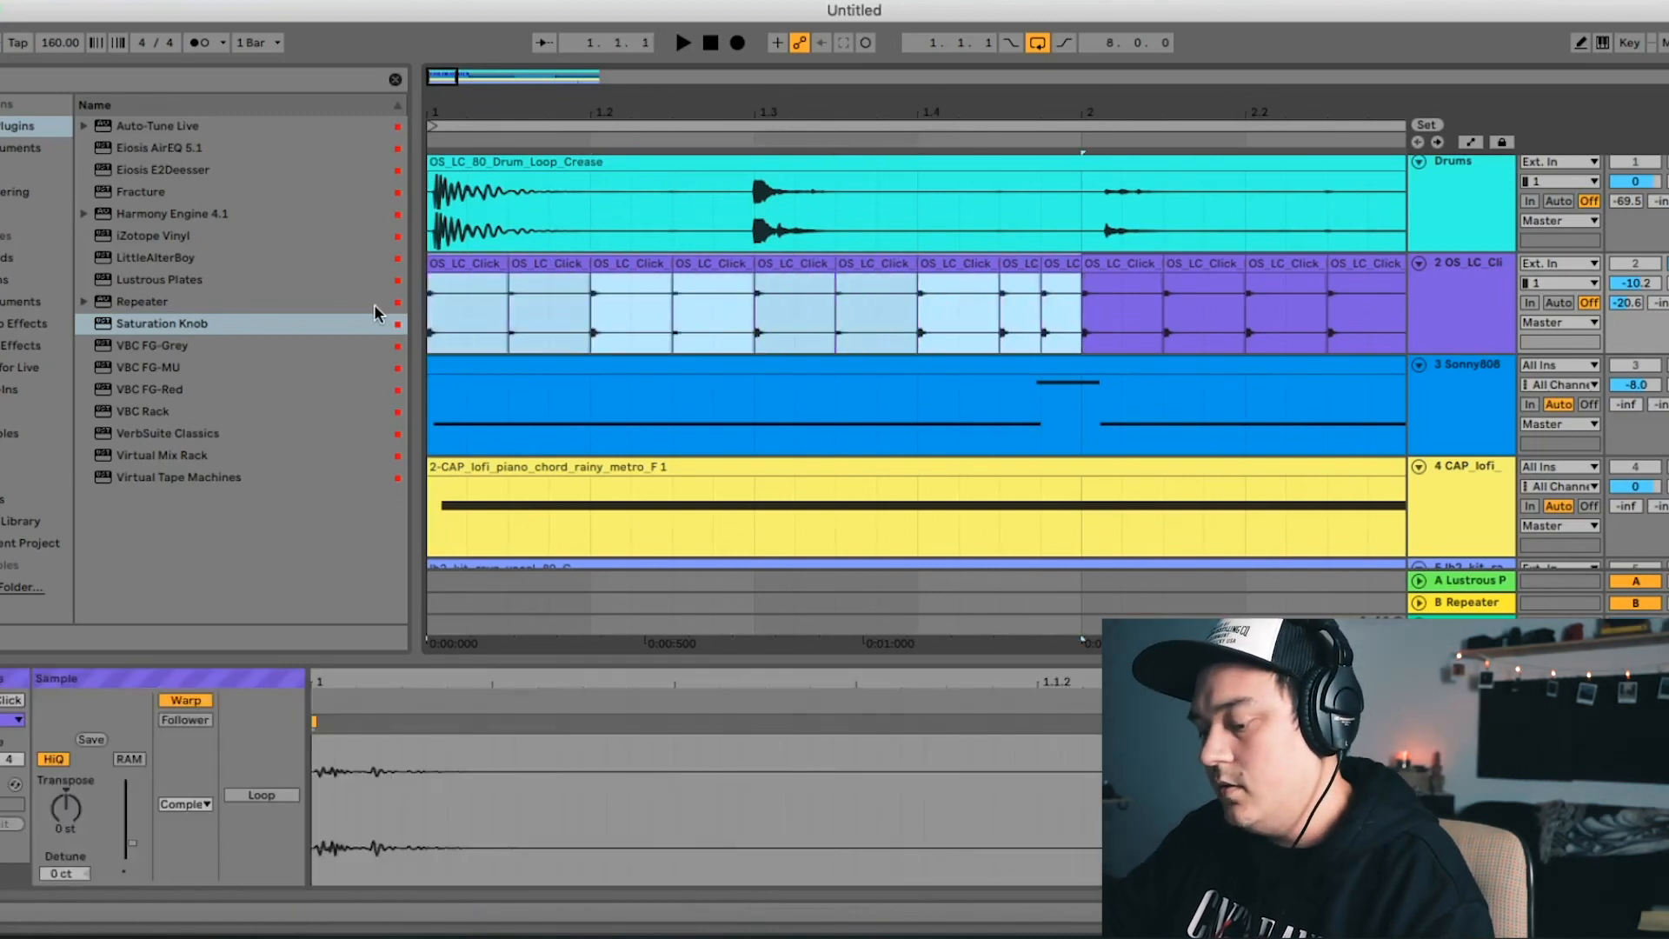
key("ctrl+d")
left_click_drag(684, 113, 779, 79)
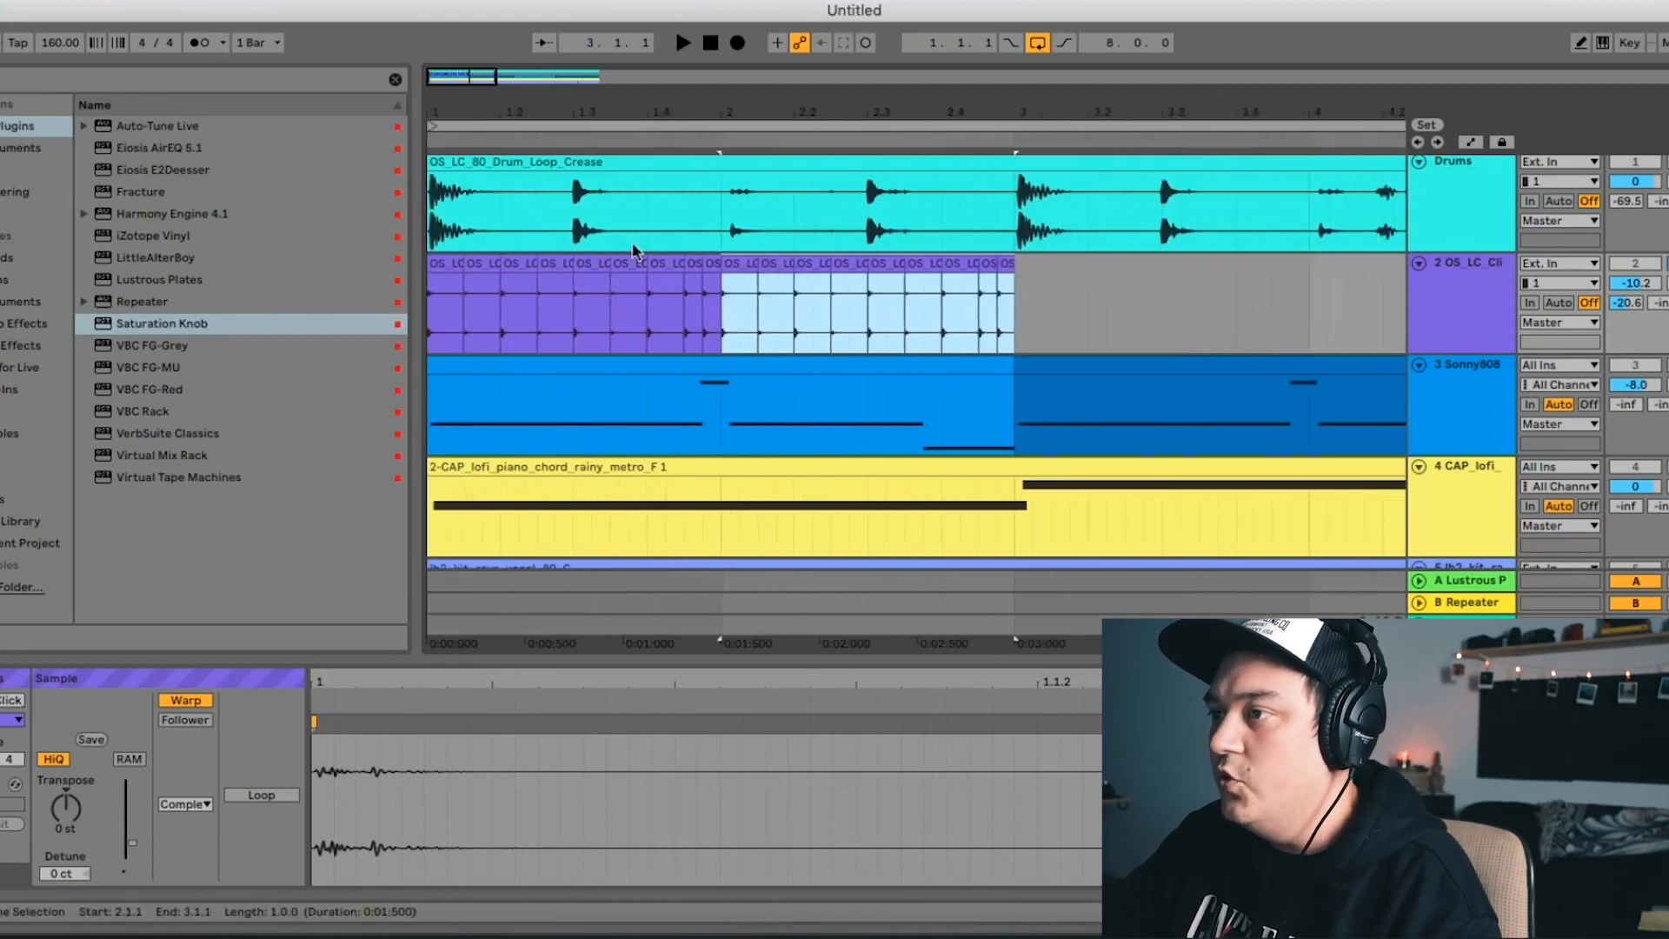
left_click(432, 324)
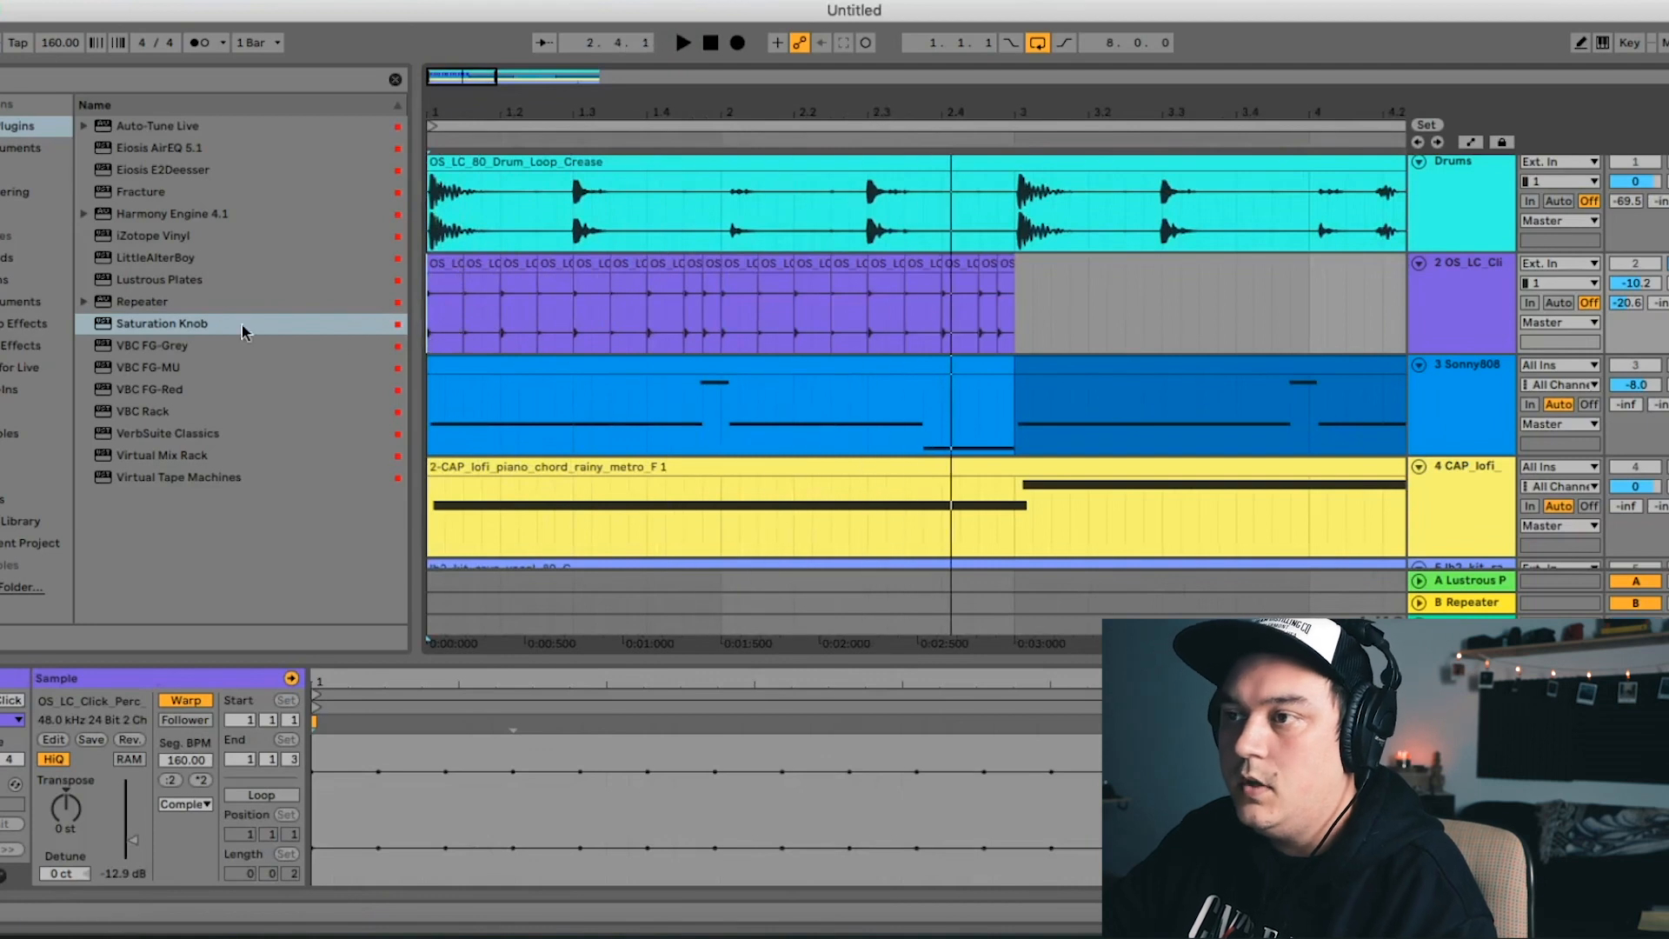
Add the Saturation Knob plugin to the click track, set its saturation type to Keep High, audition it, and close the plugin window
left_click(184, 326)
key("space")
left_click_drag(608, 316, 609, 318)
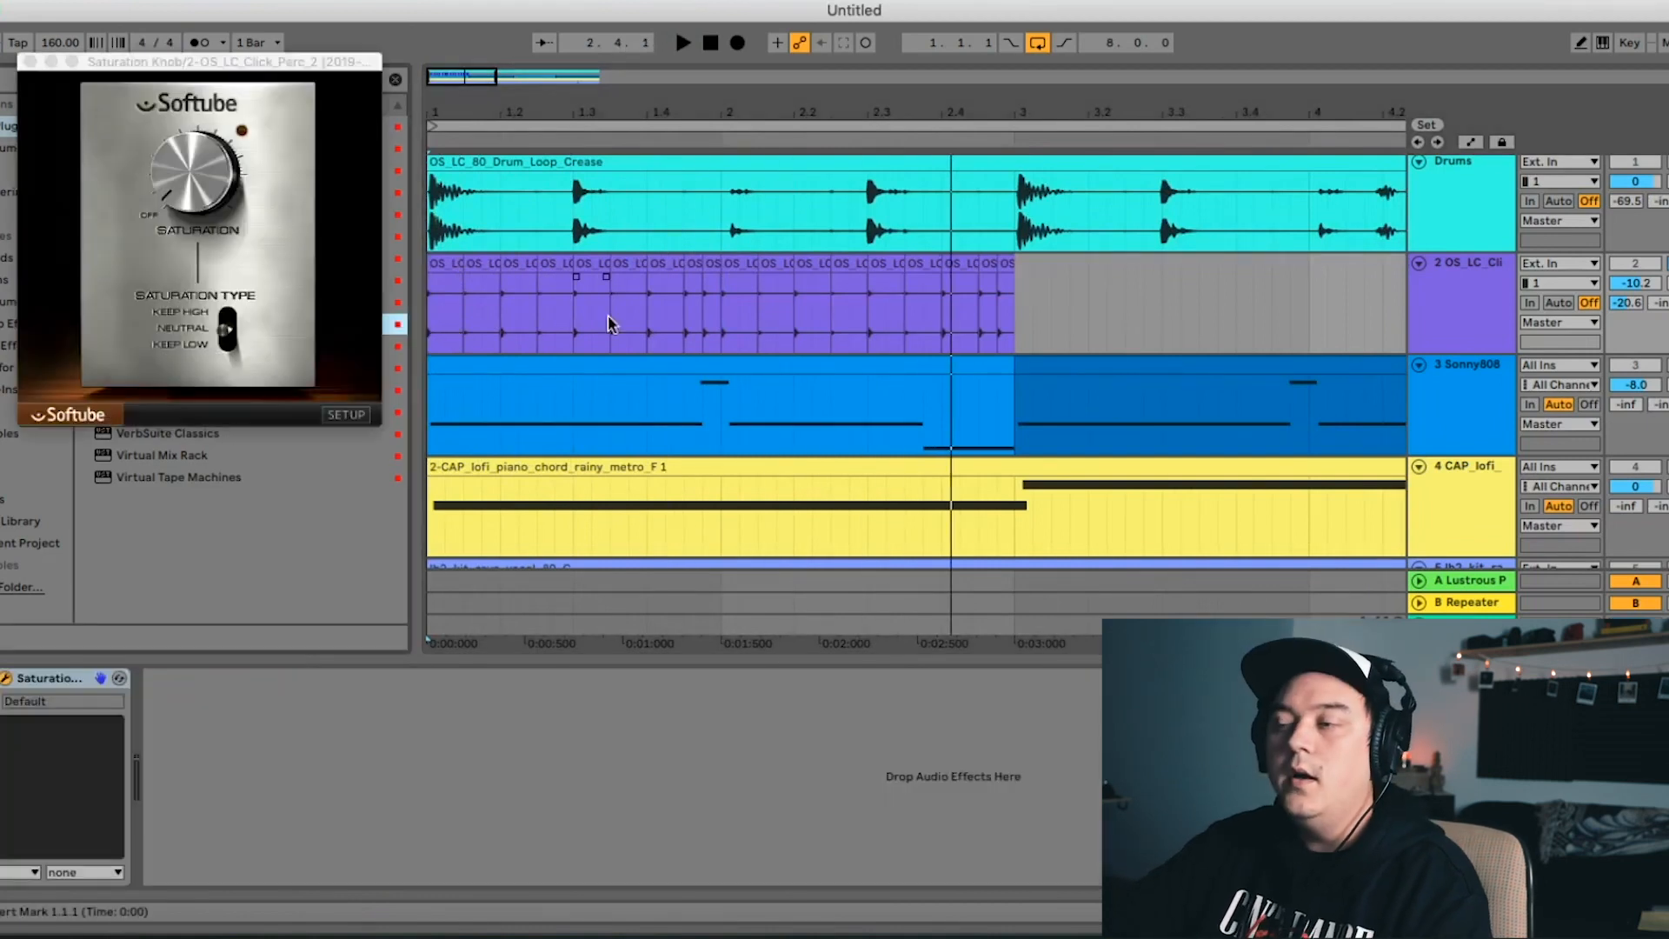
left_click(220, 330)
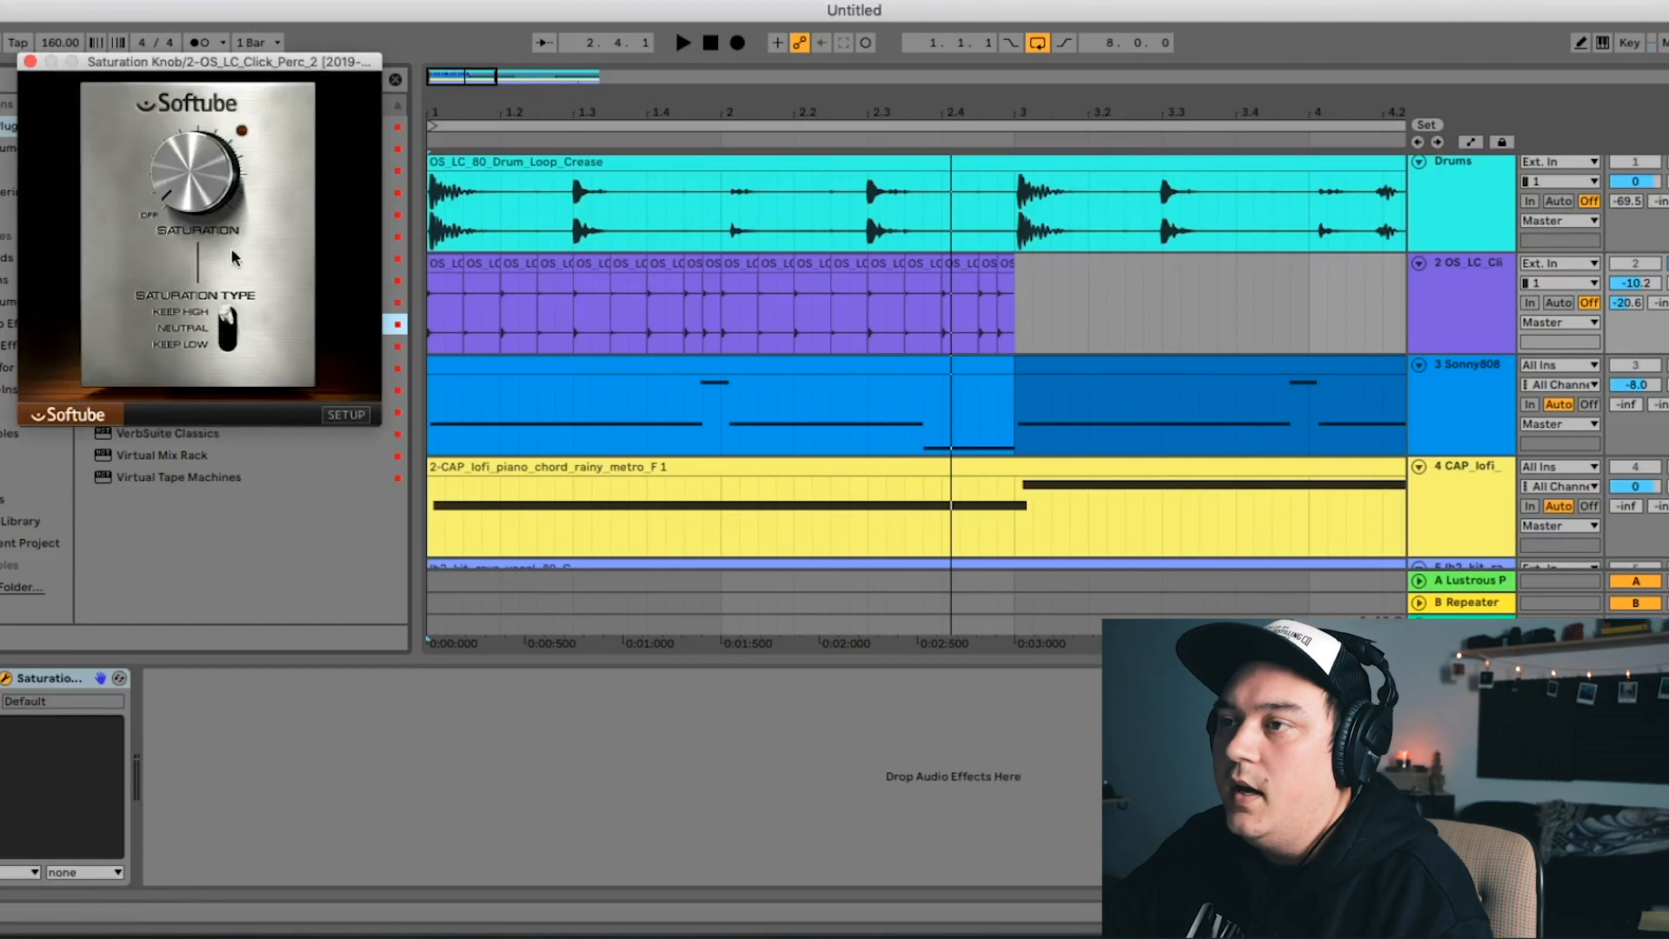
key("space")
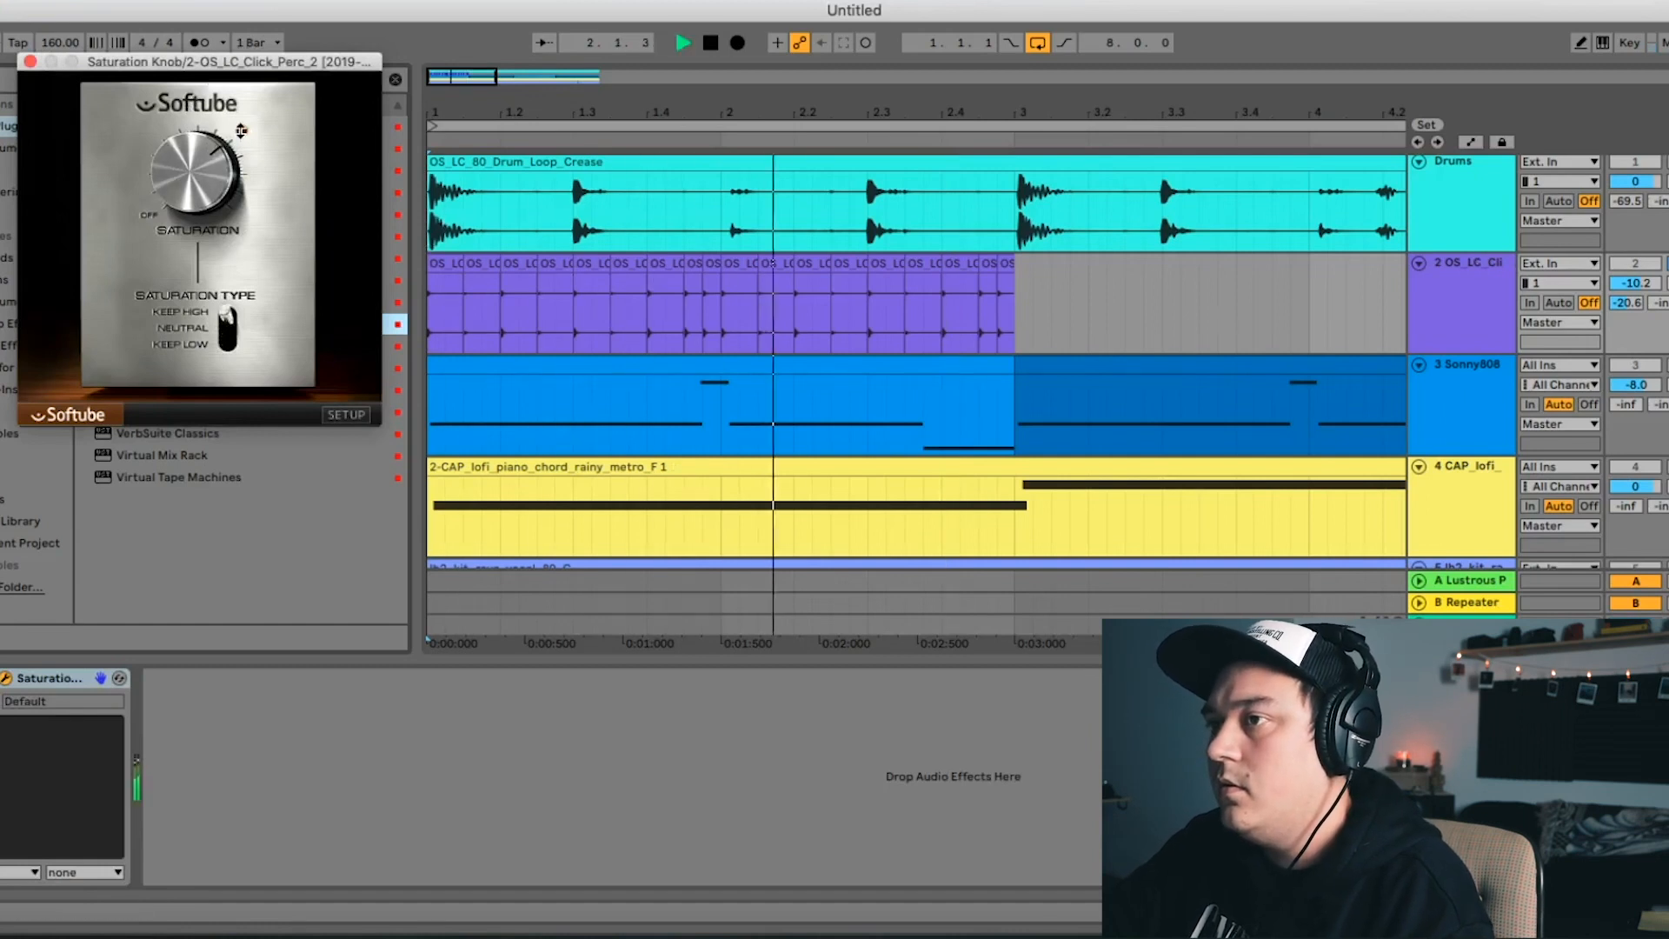
key("space")
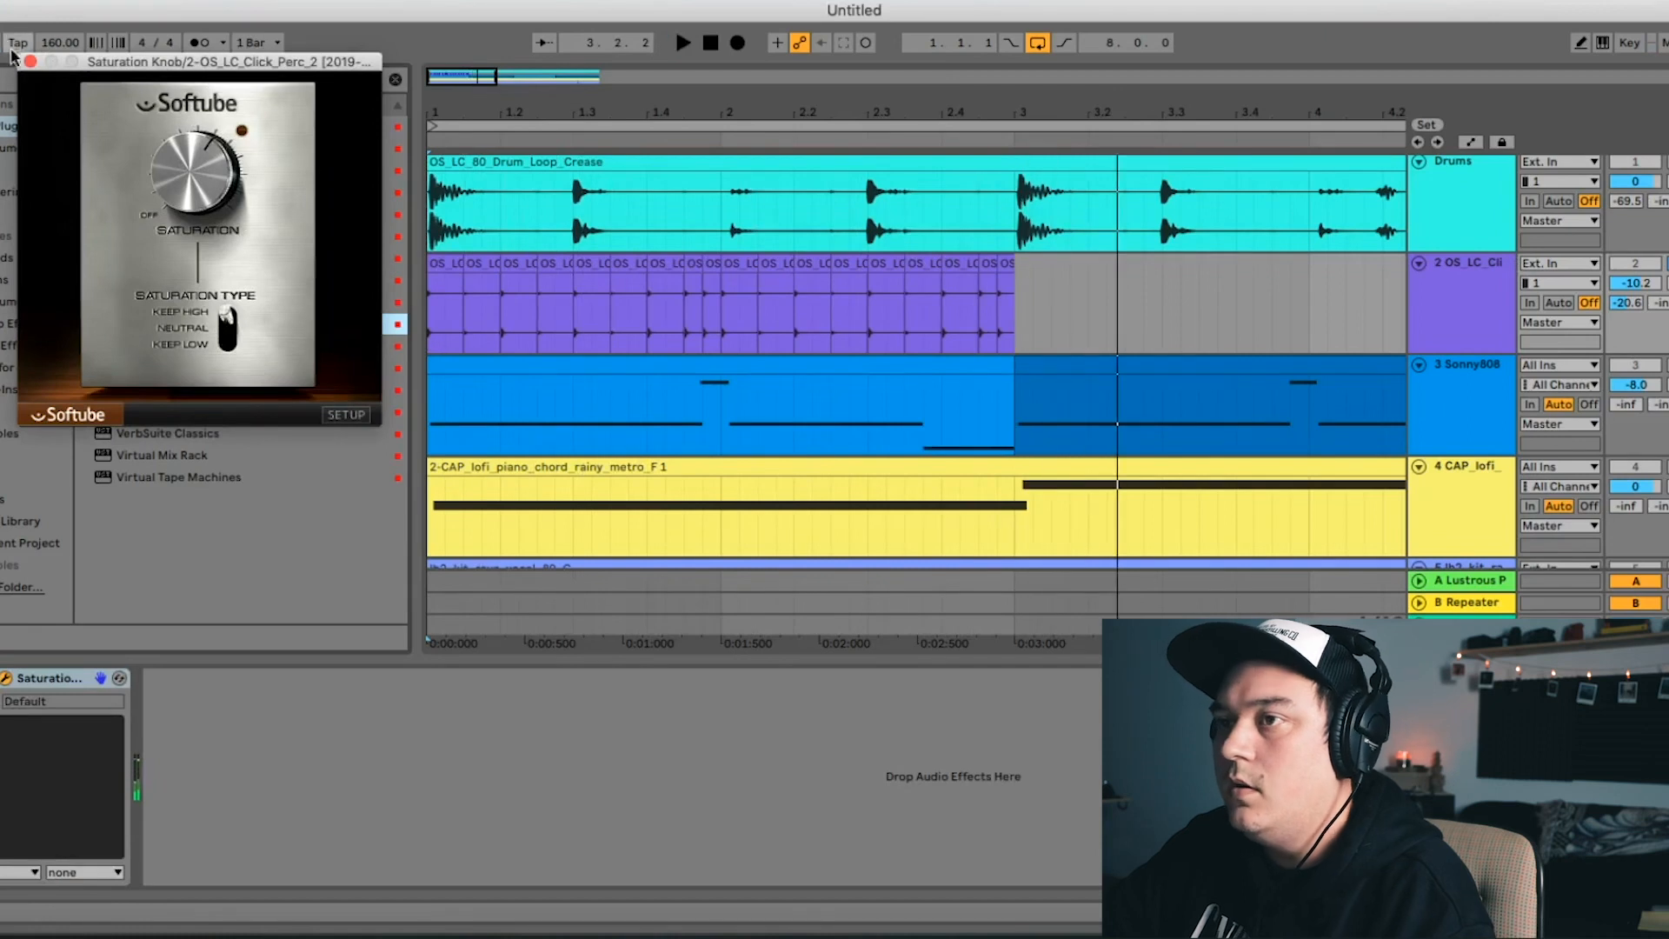
left_click(28, 62)
Lower the click track's volume to -13.5 dB, turn off its solo, and play it with the other tracks
key("Tab")
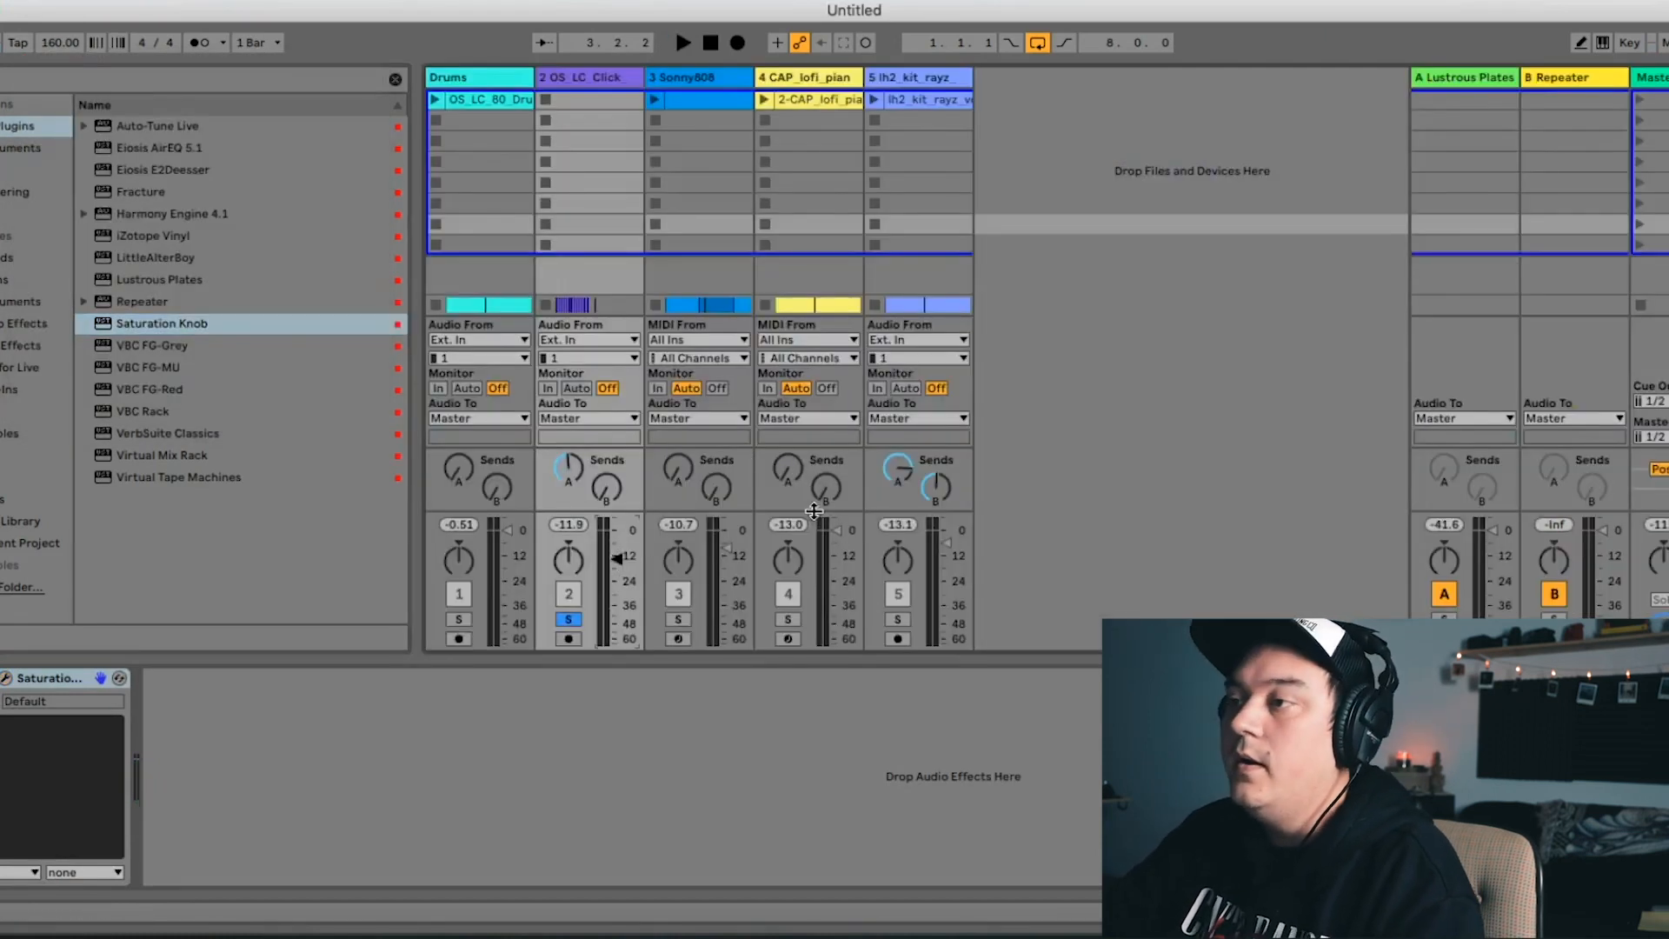
key("Tab")
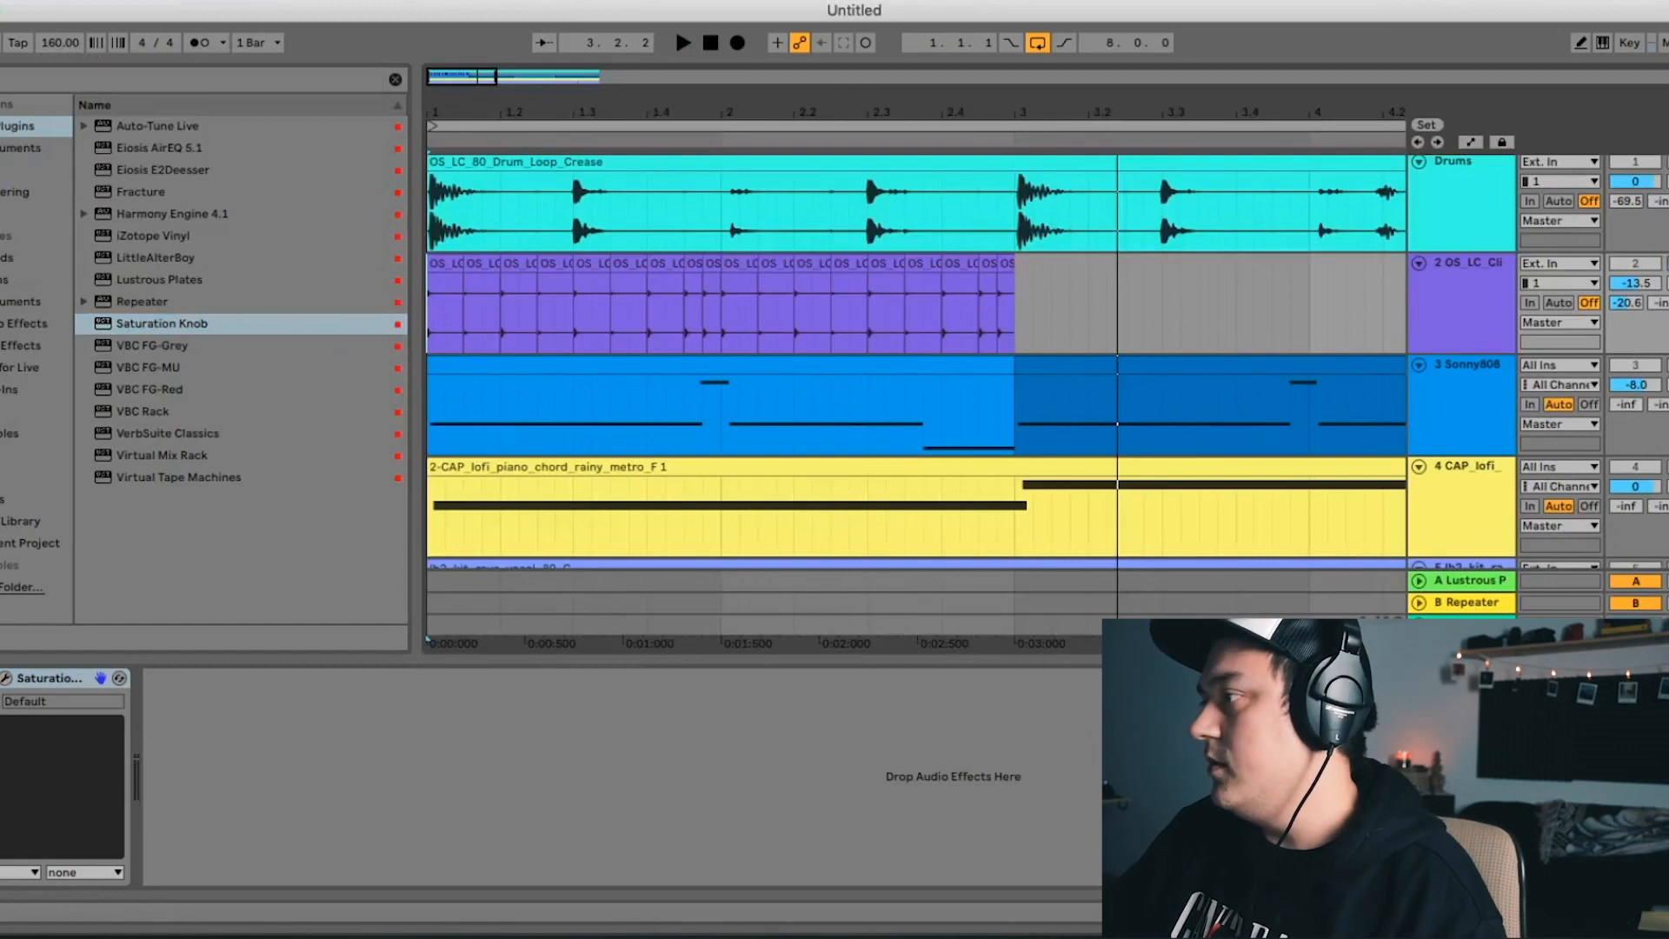
left_click_drag(727, 113, 727, 74)
key("space")
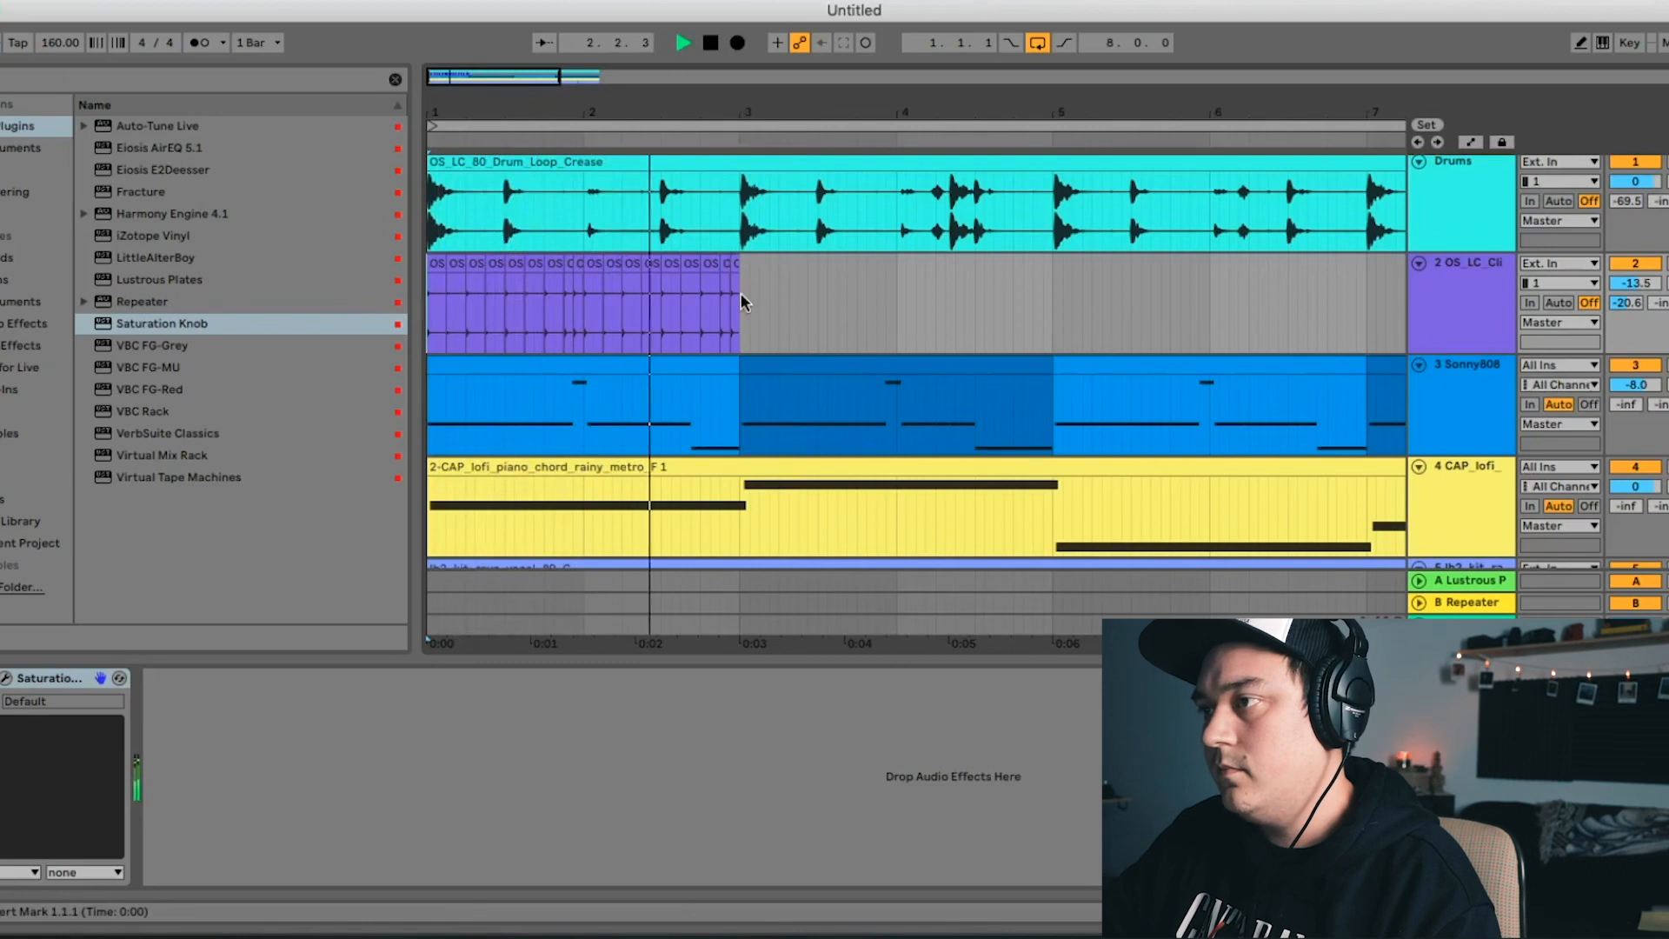
key("space")
Duplicate the two-bar click pattern three times so it fills the arrangement up to bar 9, and show the mixer
left_click_drag(741, 302, 403, 287)
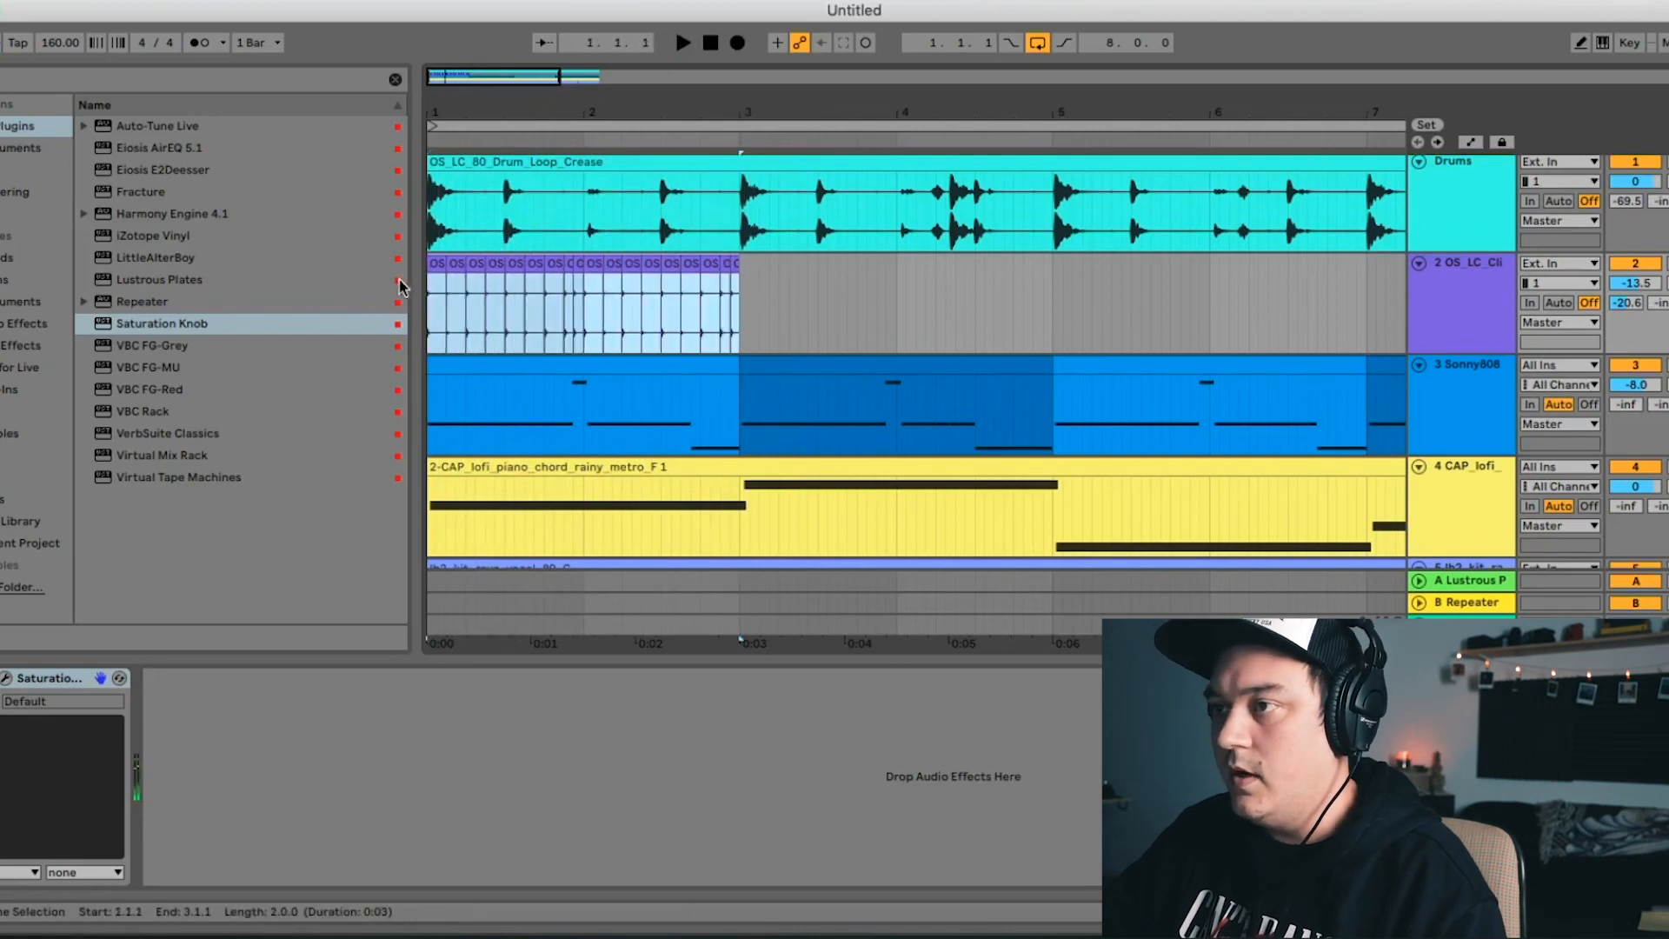
key("ctrl+d")
key("ctrl+d")
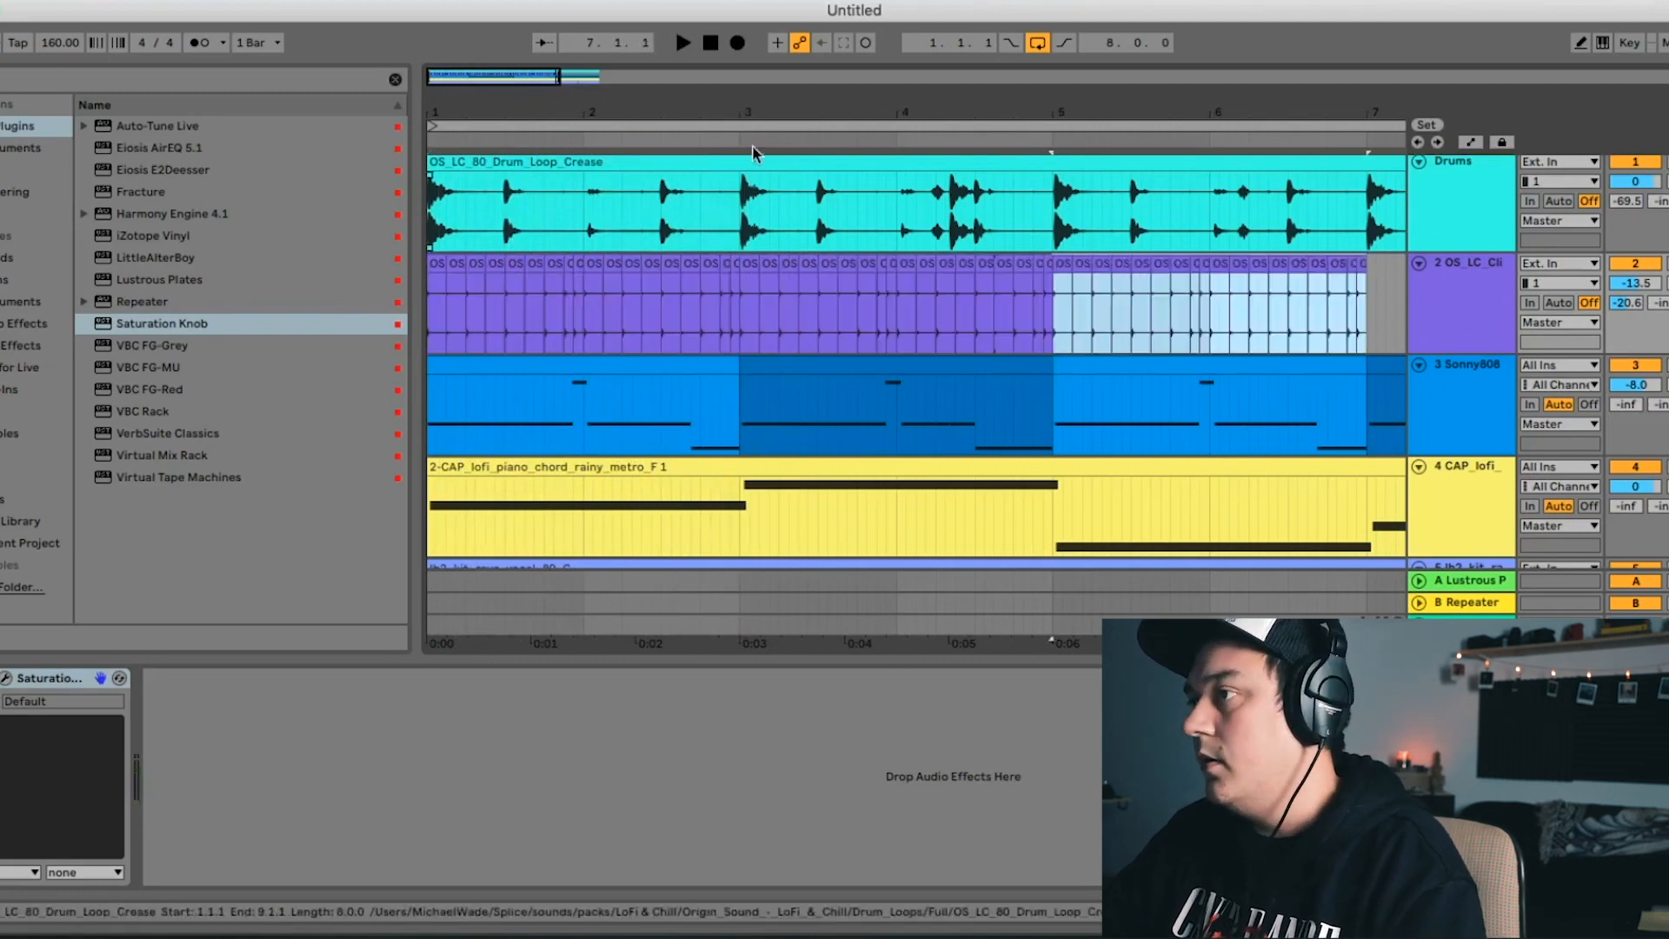
left_click_drag(769, 111, 625, 112)
key("super+d")
key("Tab")
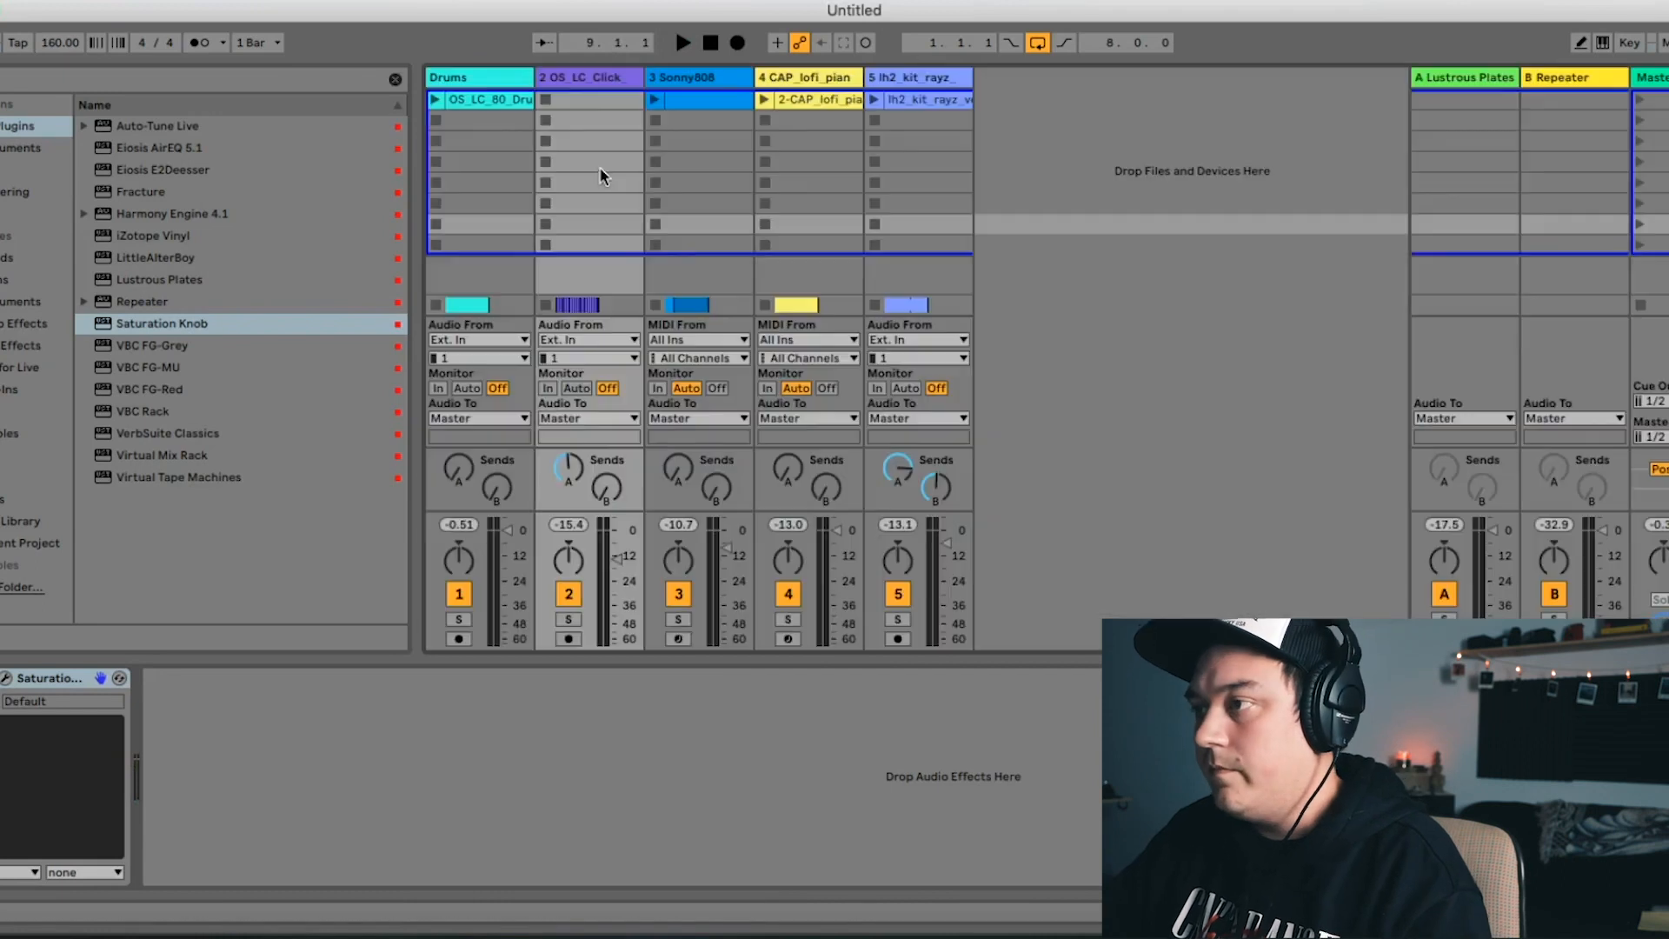